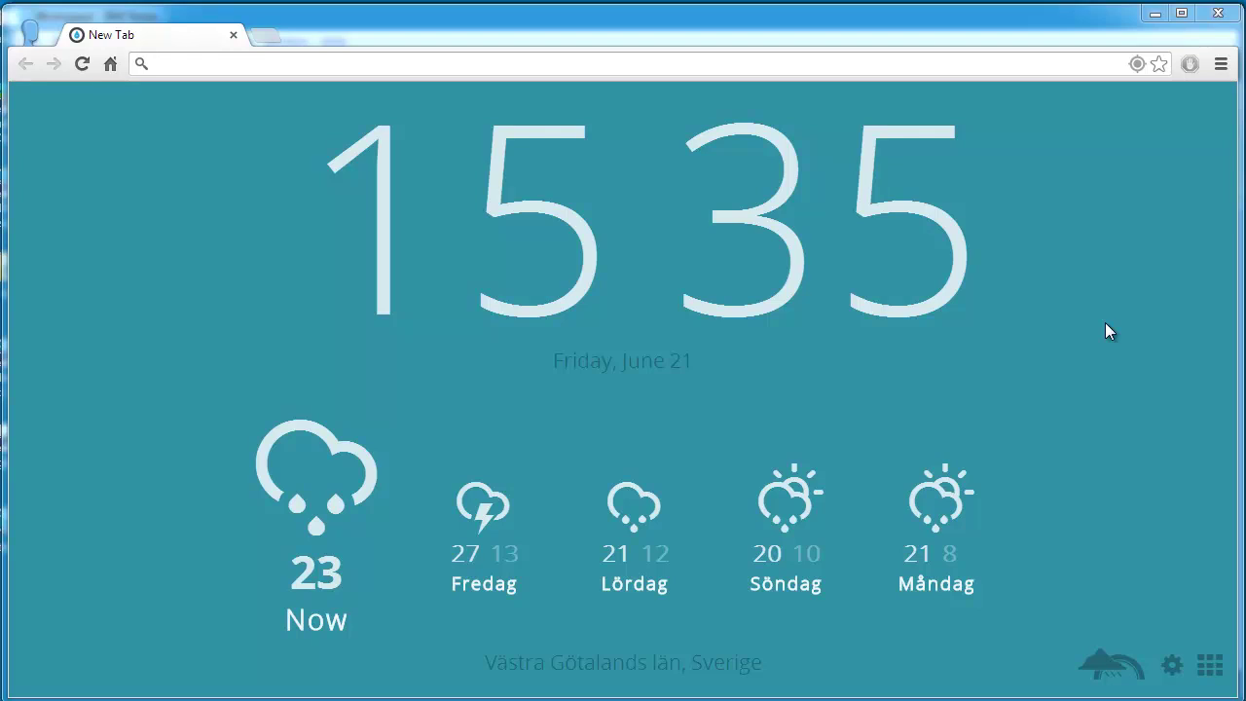
pyautogui.click(363, 62)
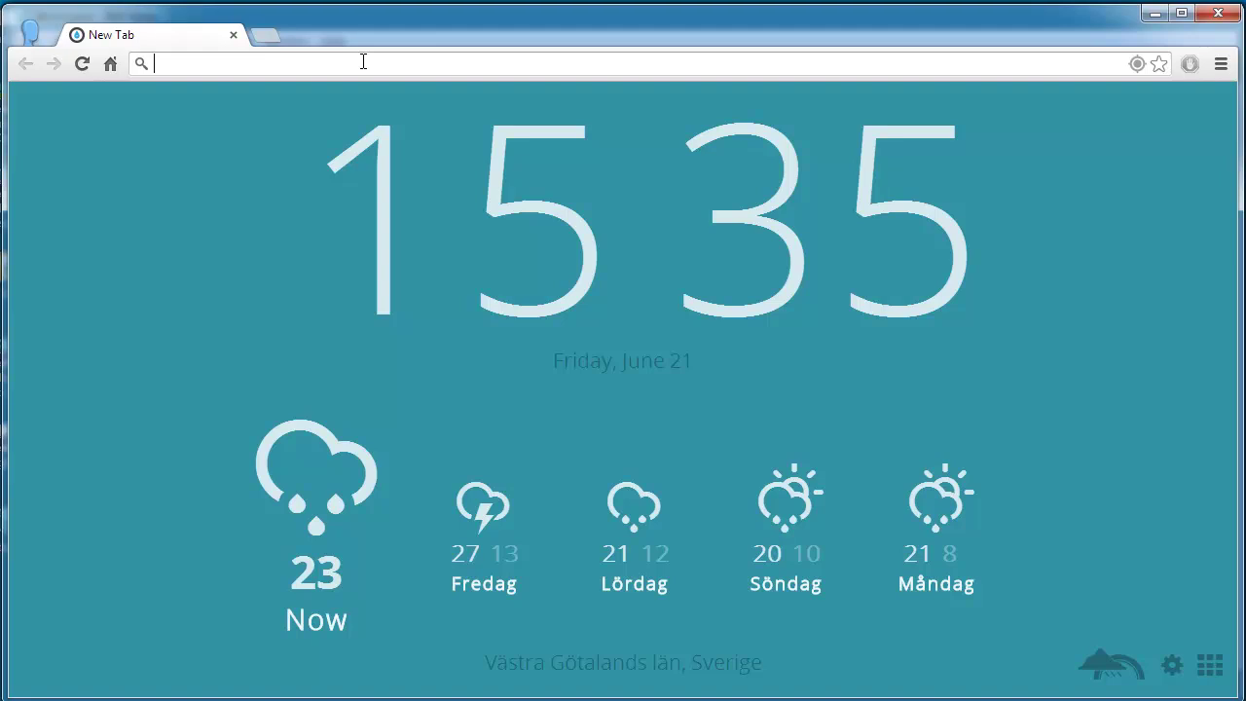
pyautogui.write('www.intrapages.com')
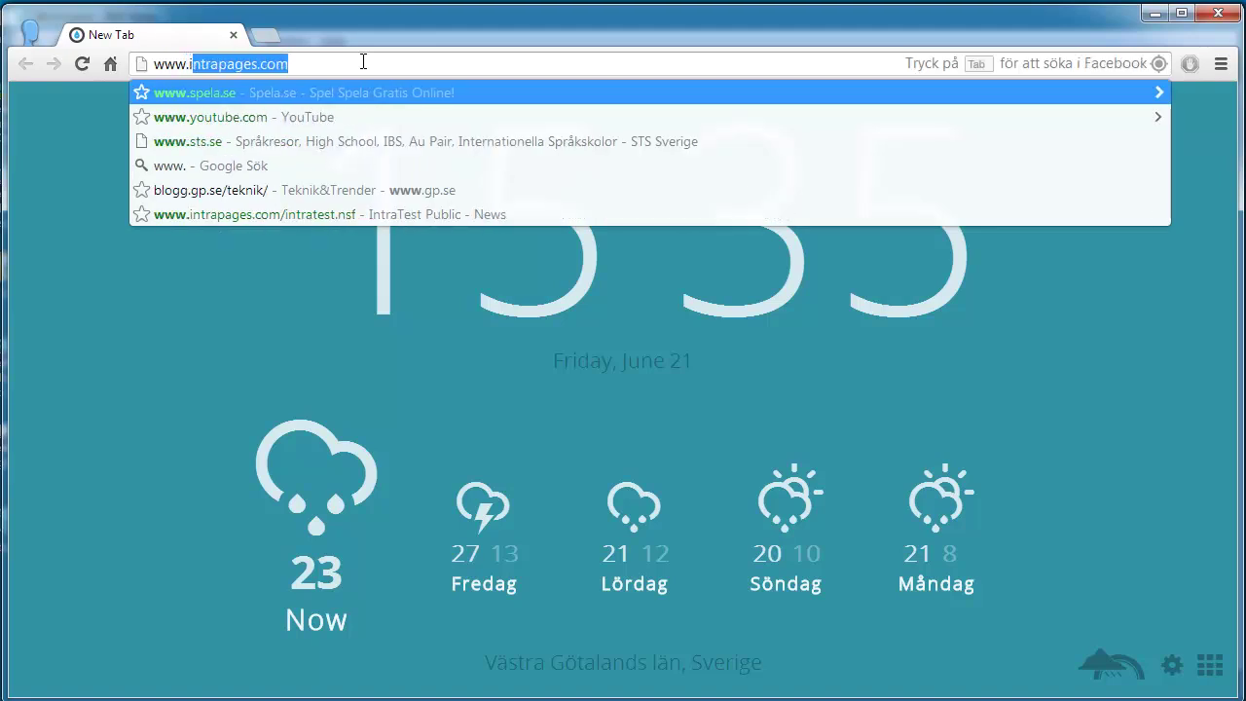
pyautogui.press('Return')
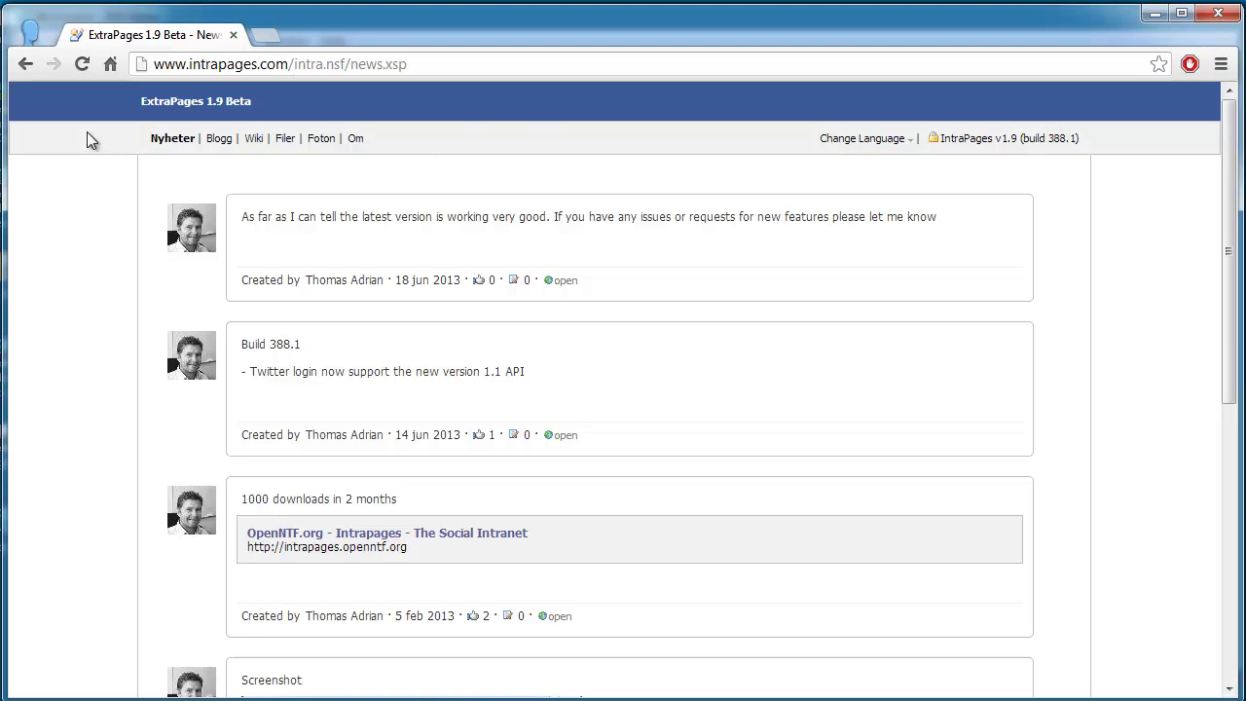
# Step: Open the IntraPages v1.9 (build 388.1) sign-in page and try the Epost and Lösenord fields
pyautogui.click(1037, 141)
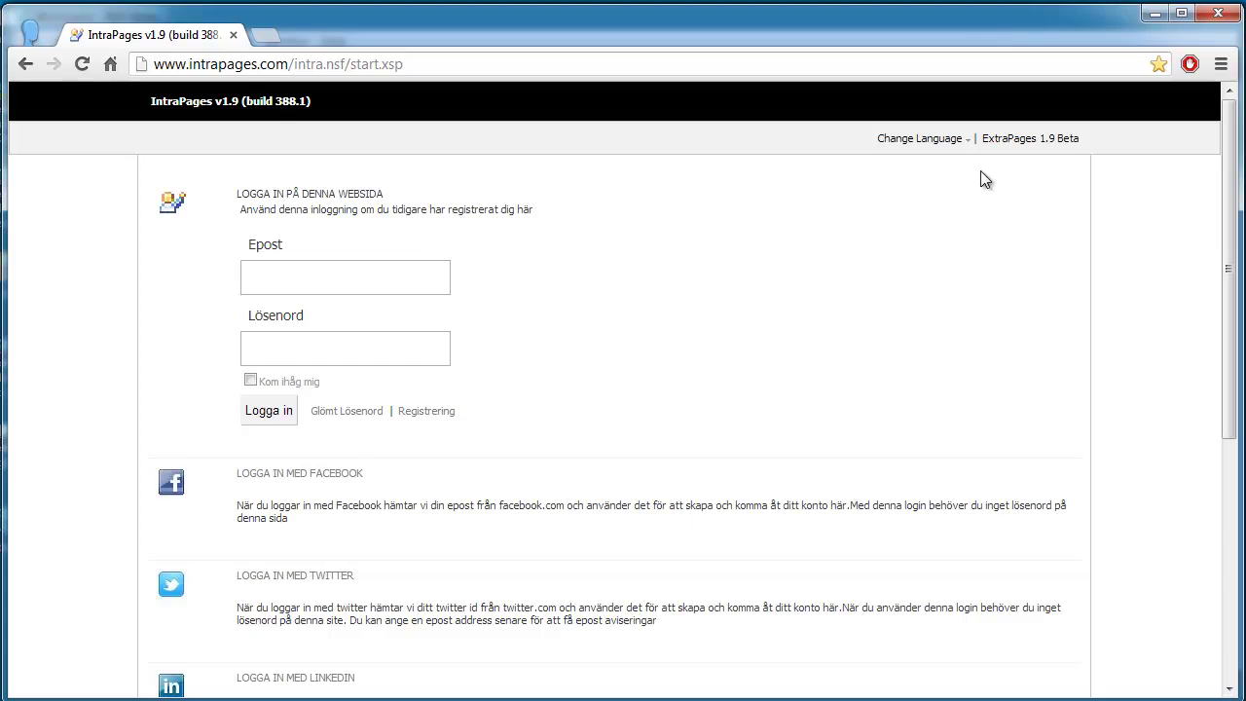
pyautogui.click(401, 279)
pyautogui.click(393, 352)
# Step: Scroll through the Facebook, Twitter and LinkedIn login options, revisiting the Epost and Lösenord fields
pyautogui.scroll(-3, 997, 315)
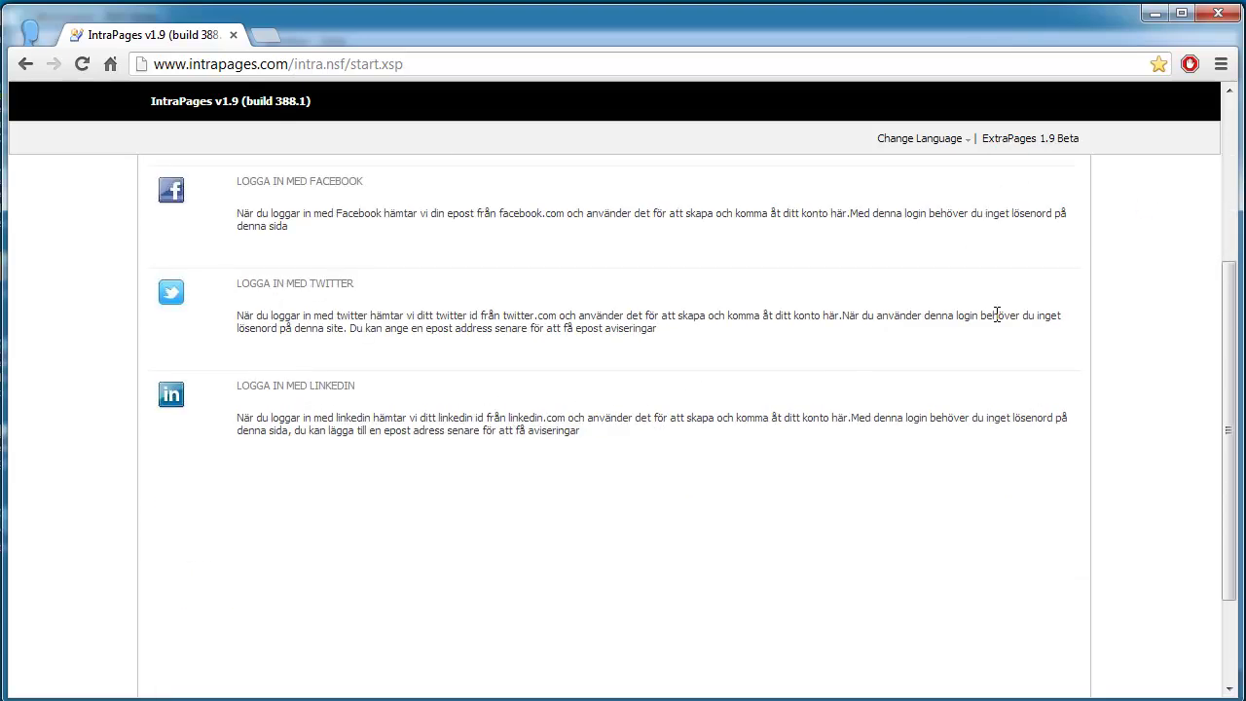
pyautogui.scroll(3, 997, 314)
pyautogui.scroll(-1, 575, 324)
pyautogui.scroll(1, 574, 324)
pyautogui.click(347, 280)
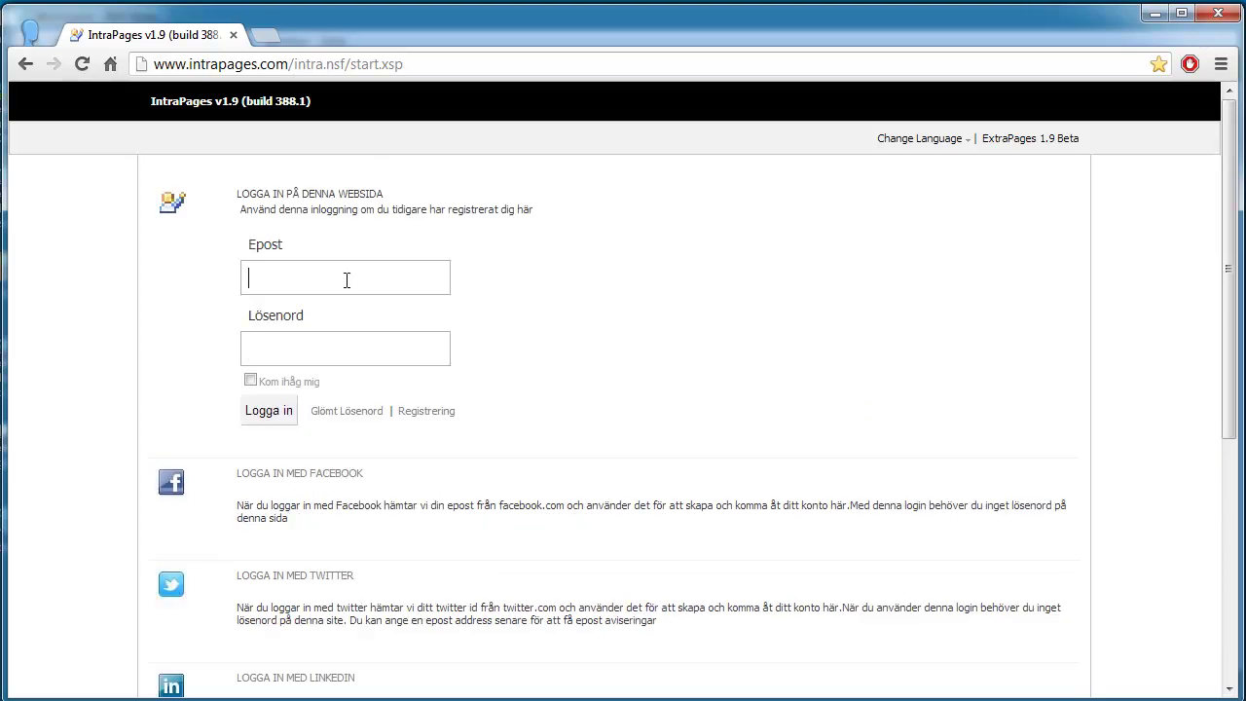
pyautogui.click(342, 338)
pyautogui.moveTo(1229, 268); pyautogui.dragTo(1229, 268)
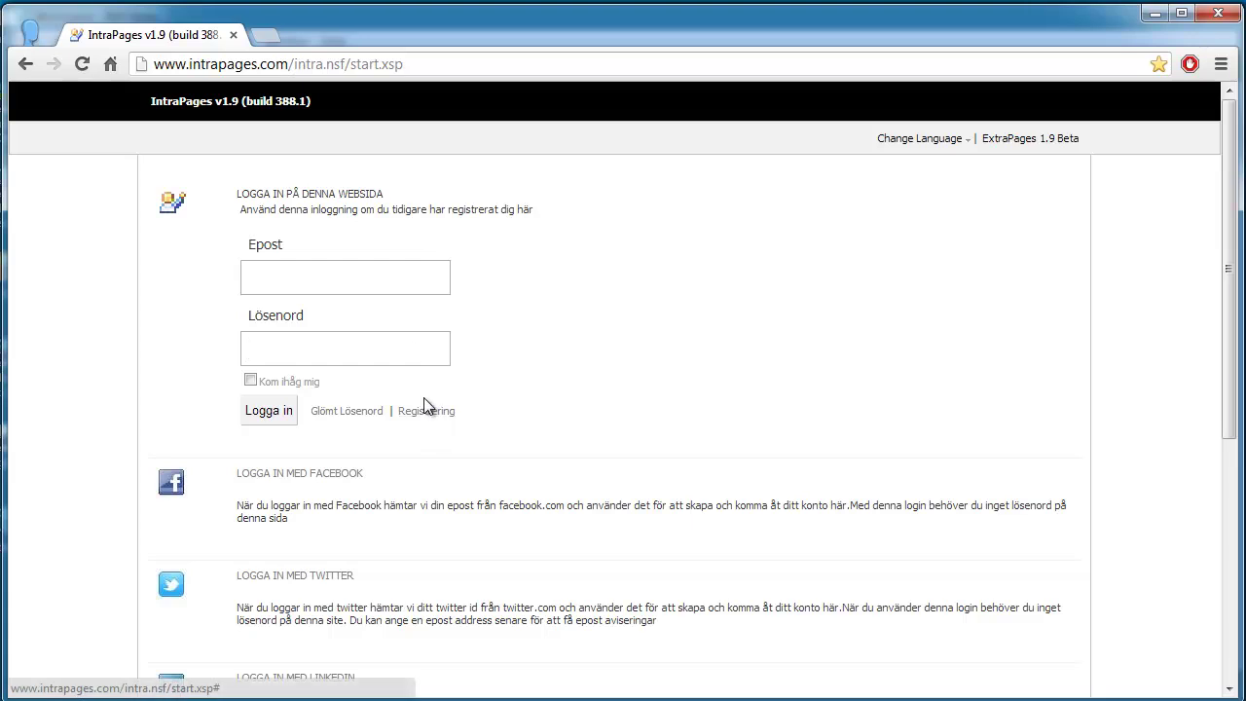
pyautogui.scroll(-1, 763, 388)
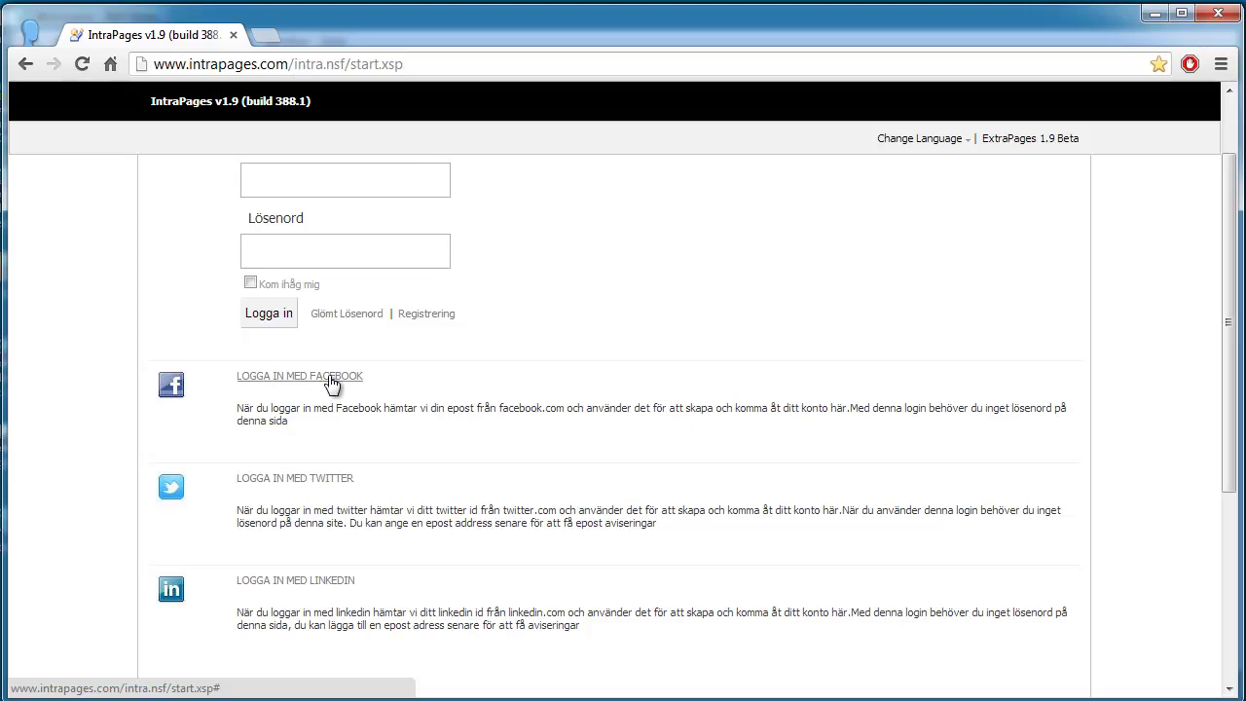
# Step: Log in with Facebook, then peek at the Admin entry in the account menu
pyautogui.click(331, 383)
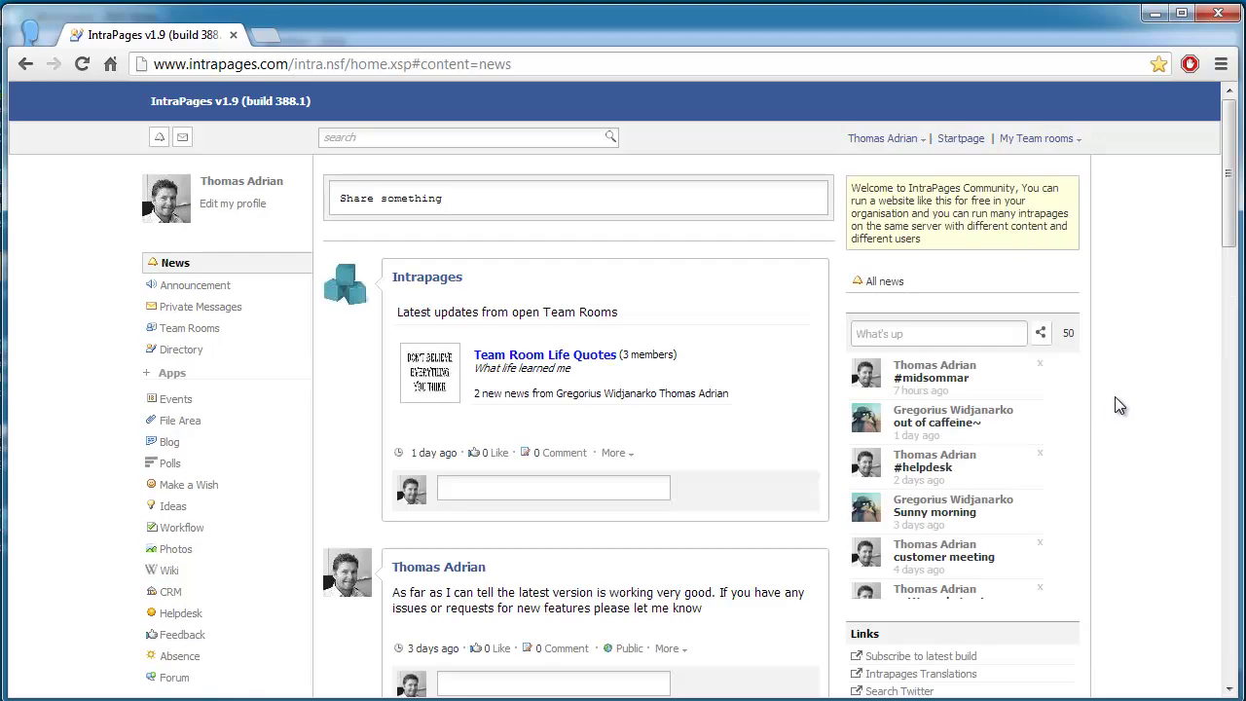
pyautogui.click(882, 139)
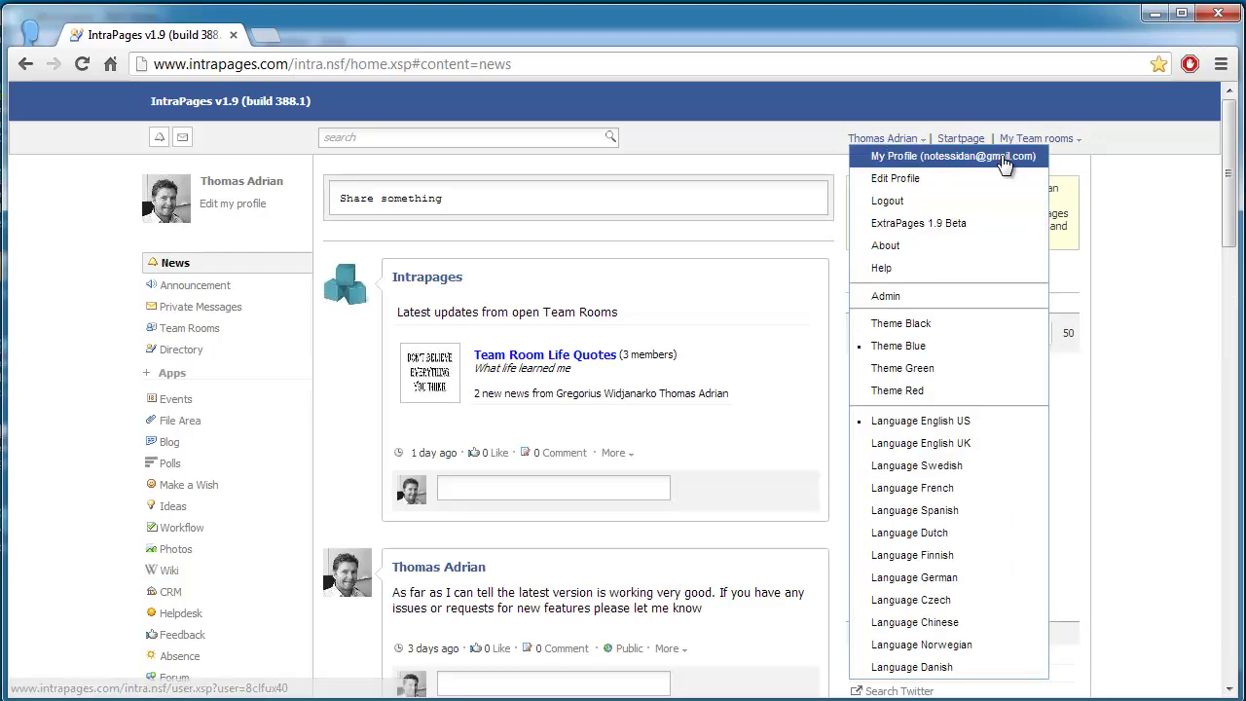
pyautogui.moveTo(904, 305)
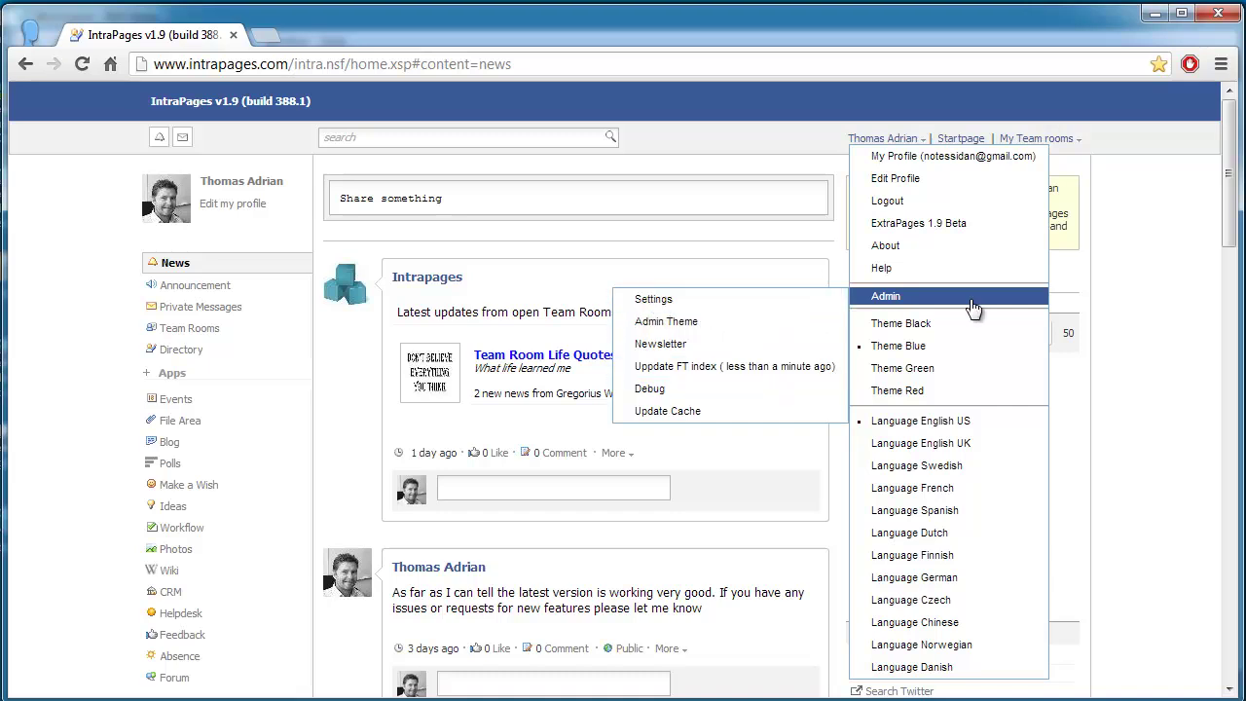
pyautogui.click(1126, 285)
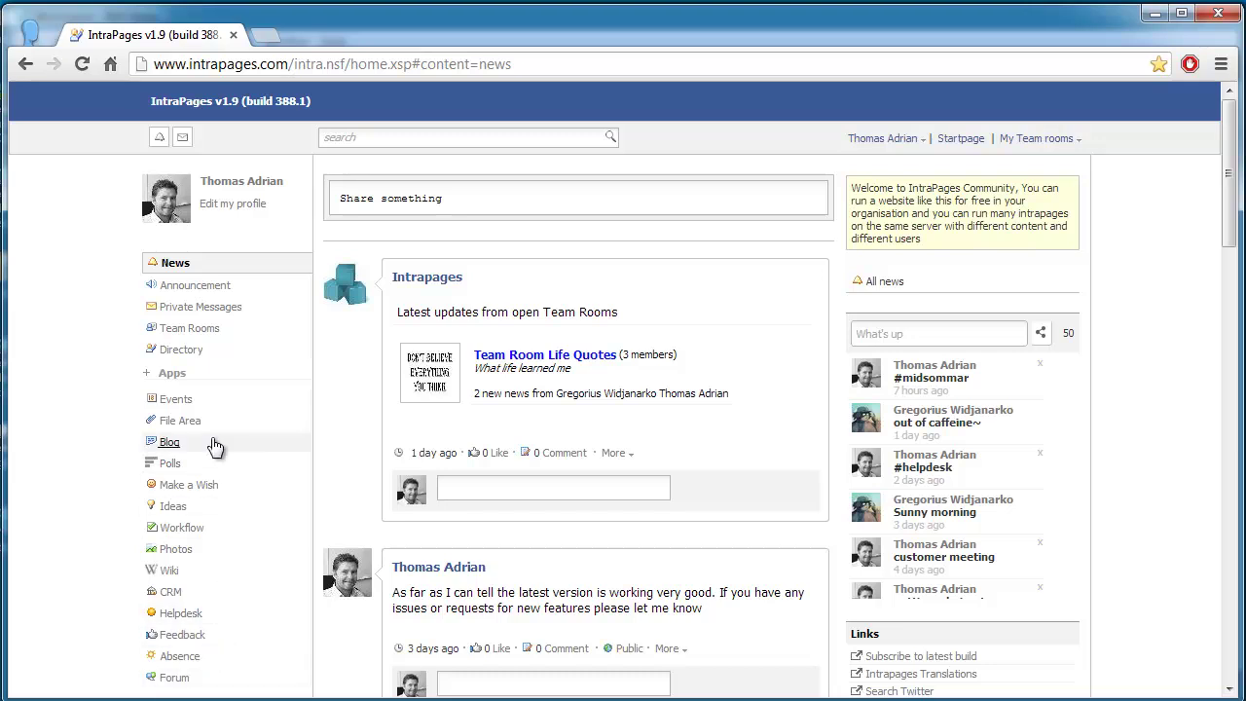
pyautogui.click(216, 402)
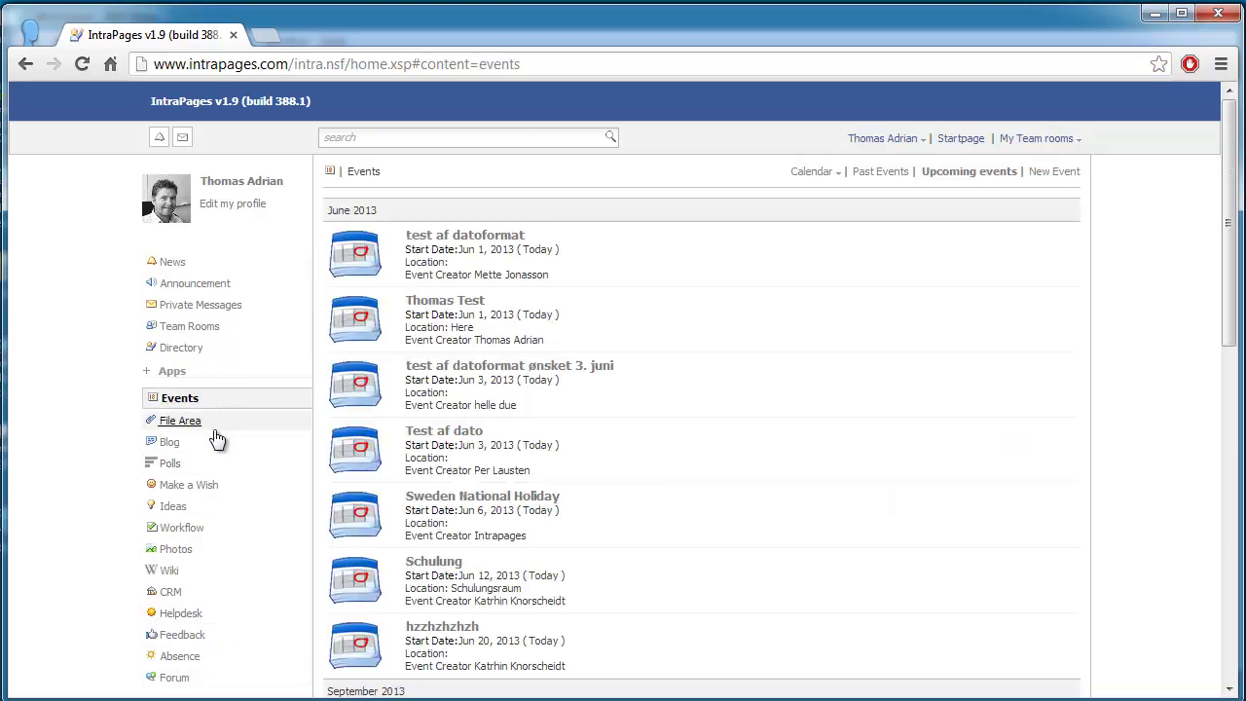
pyautogui.click(218, 419)
pyautogui.click(217, 444)
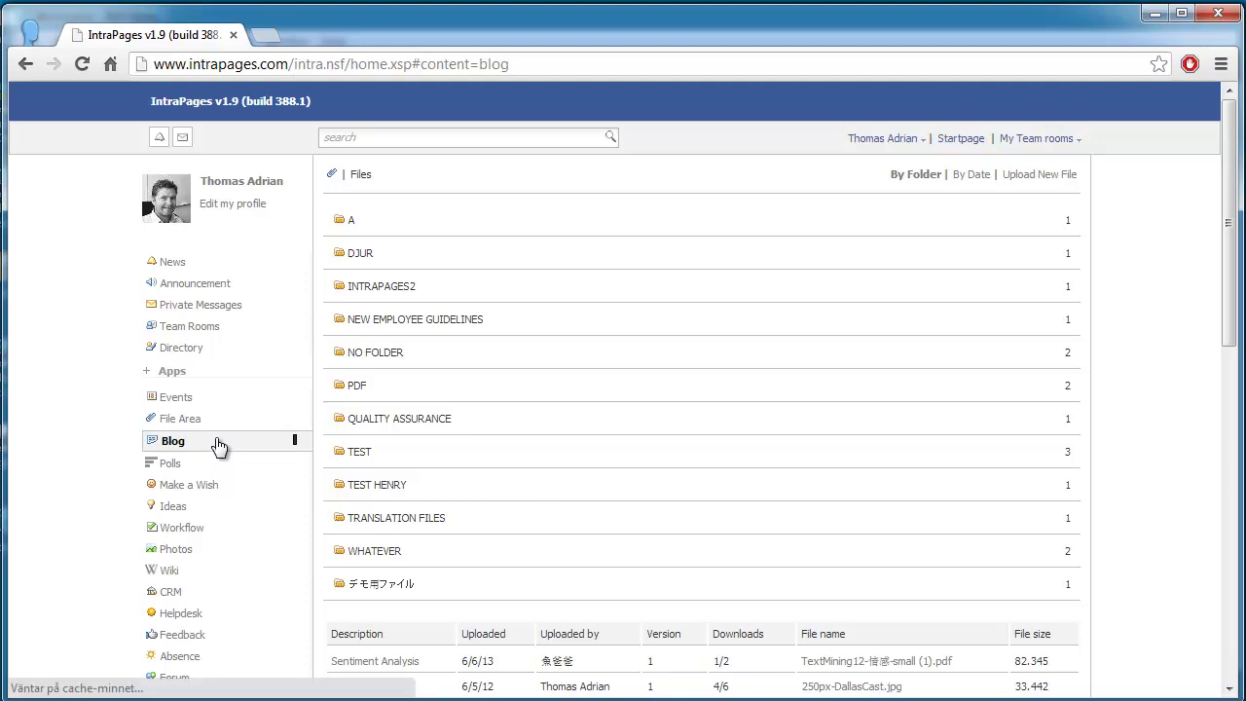
pyautogui.click(215, 466)
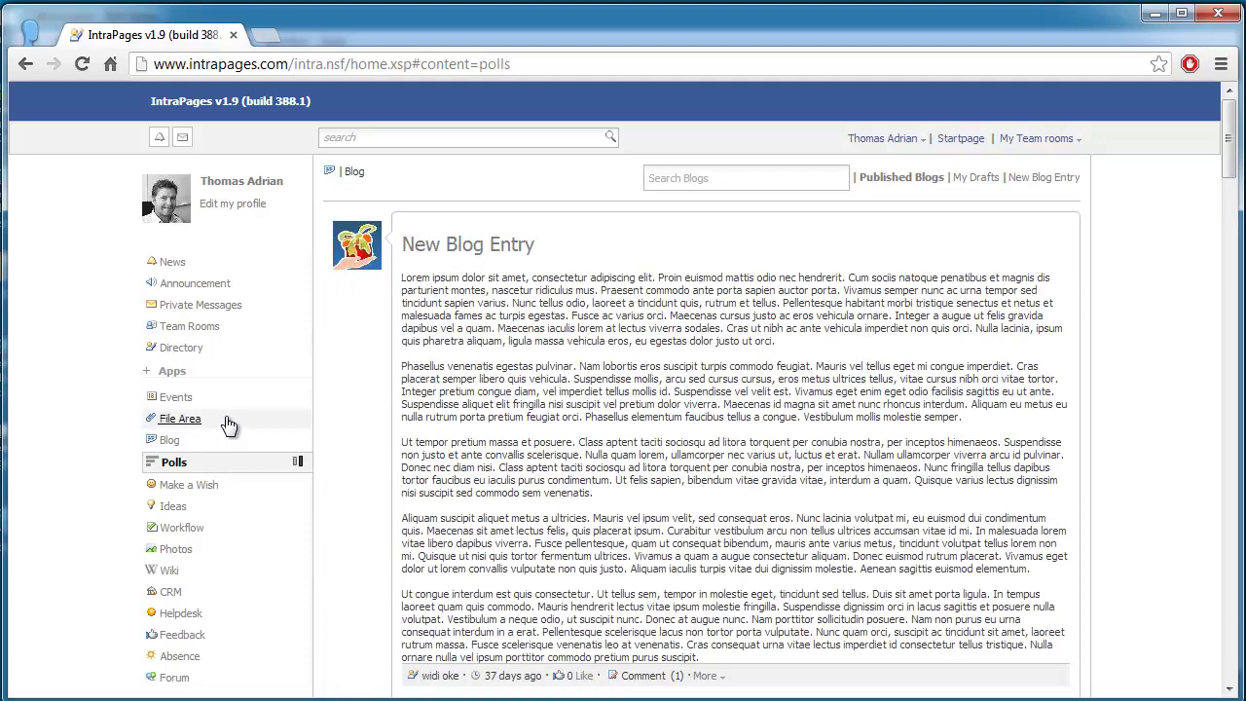
pyautogui.click(236, 489)
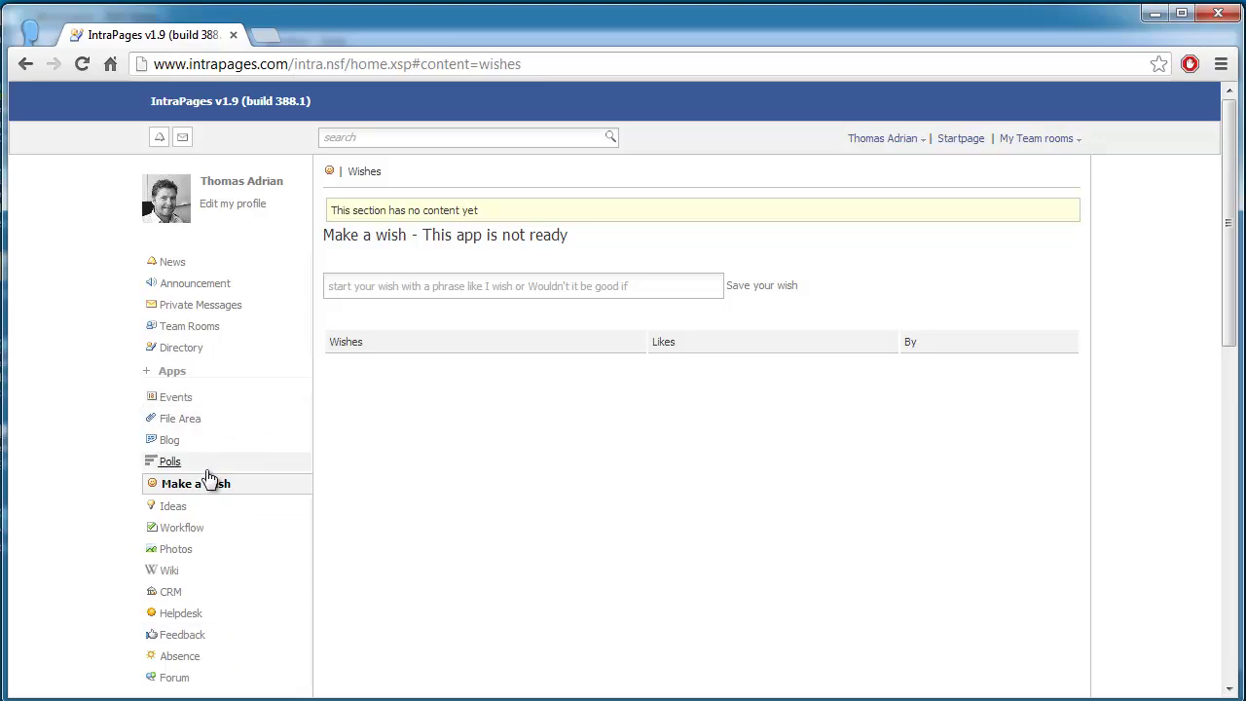
pyautogui.click(223, 267)
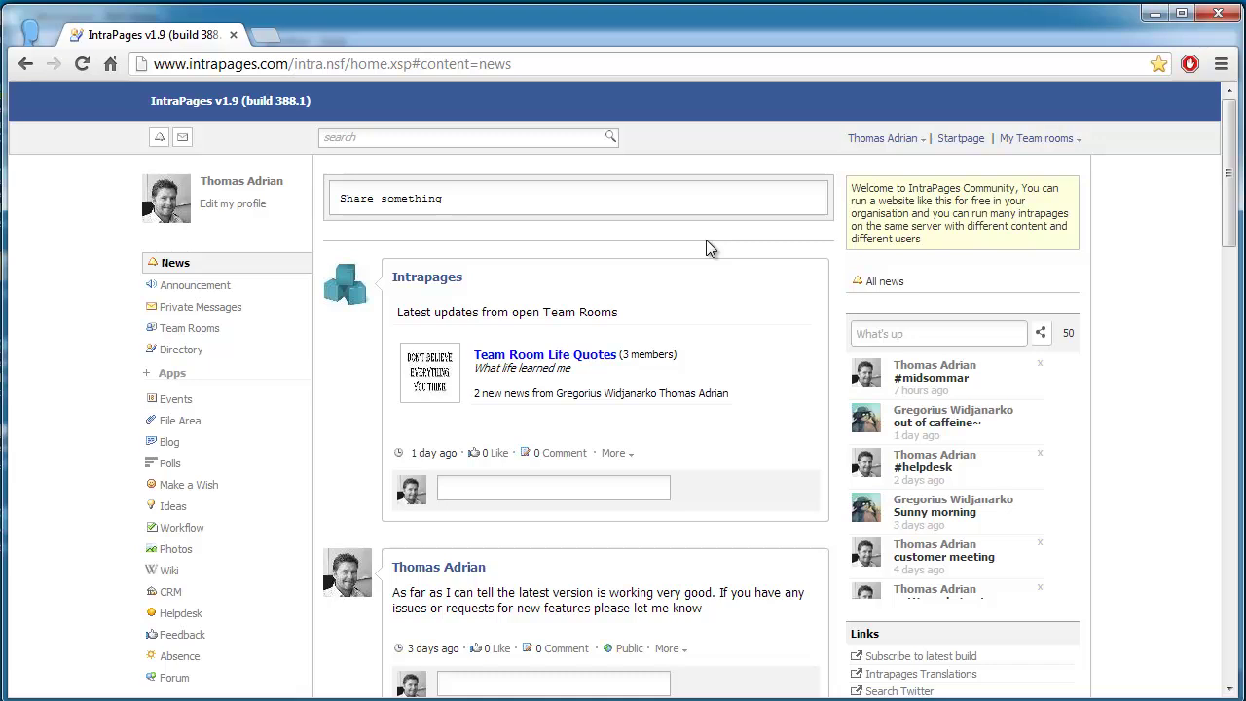
# Step: Share a 'Testing' status with an attached idg.se link preview
pyautogui.click(655, 201)
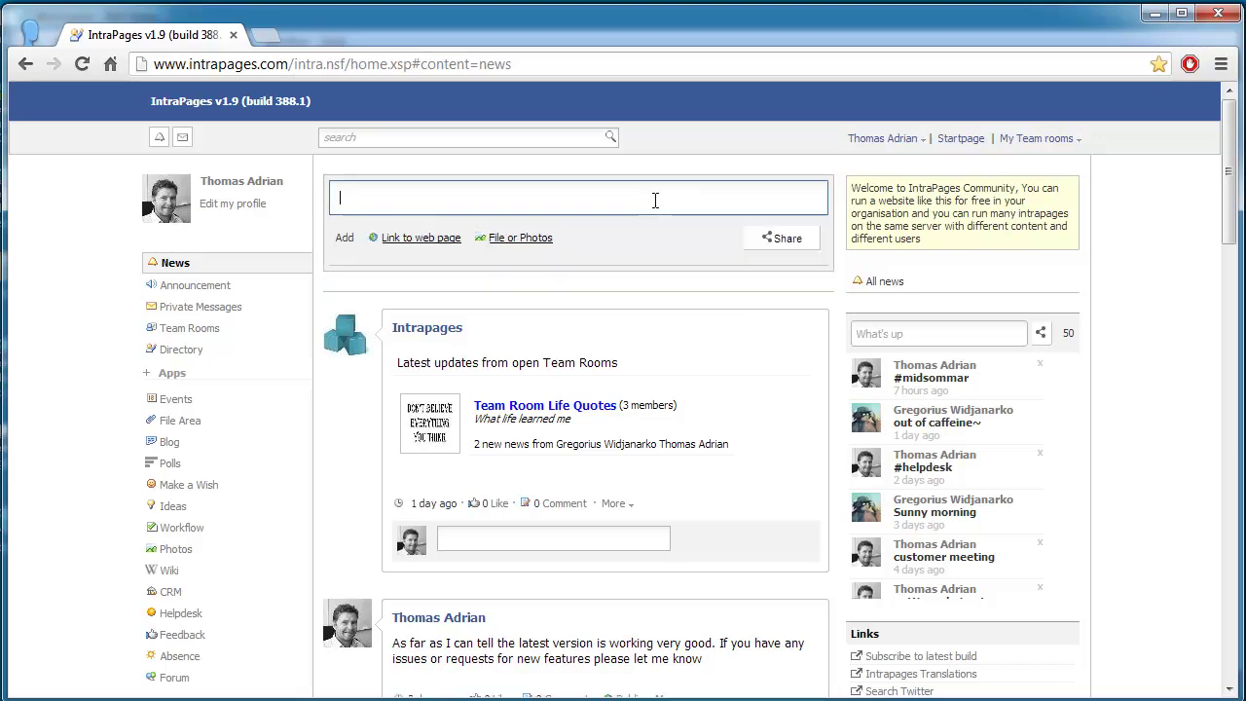
pyautogui.write('Testing')
pyautogui.click(448, 243)
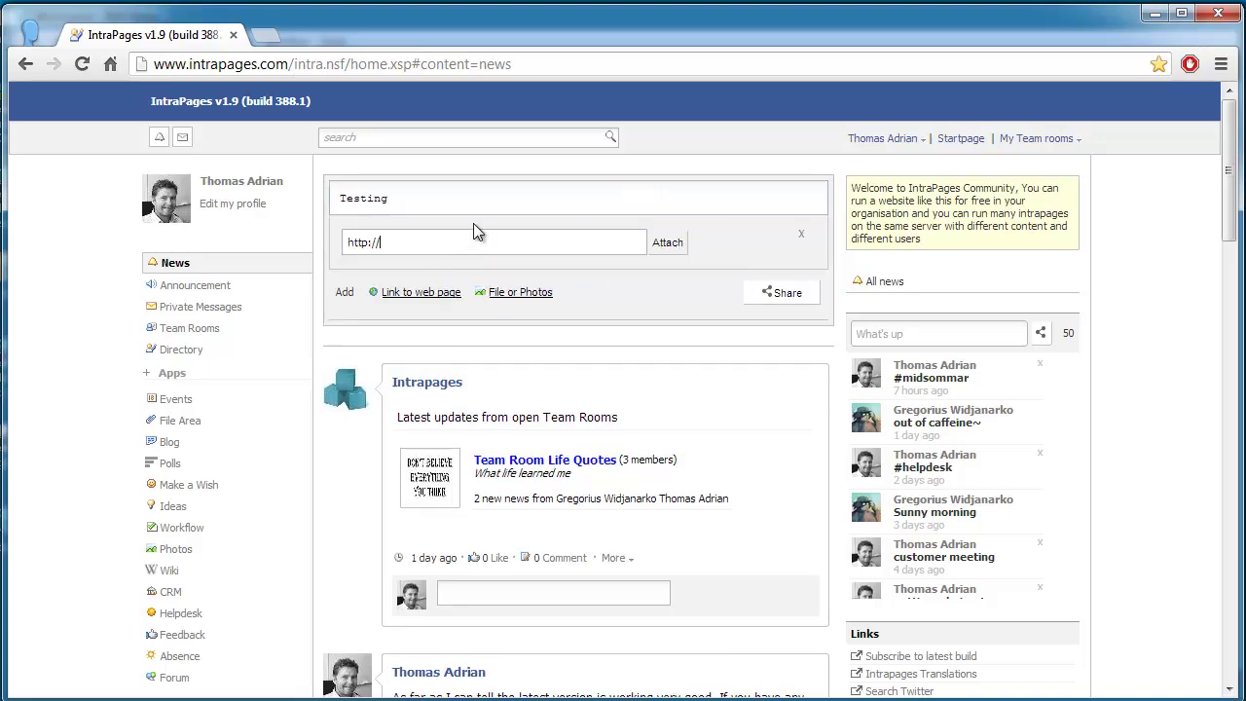
pyautogui.write('idg.')
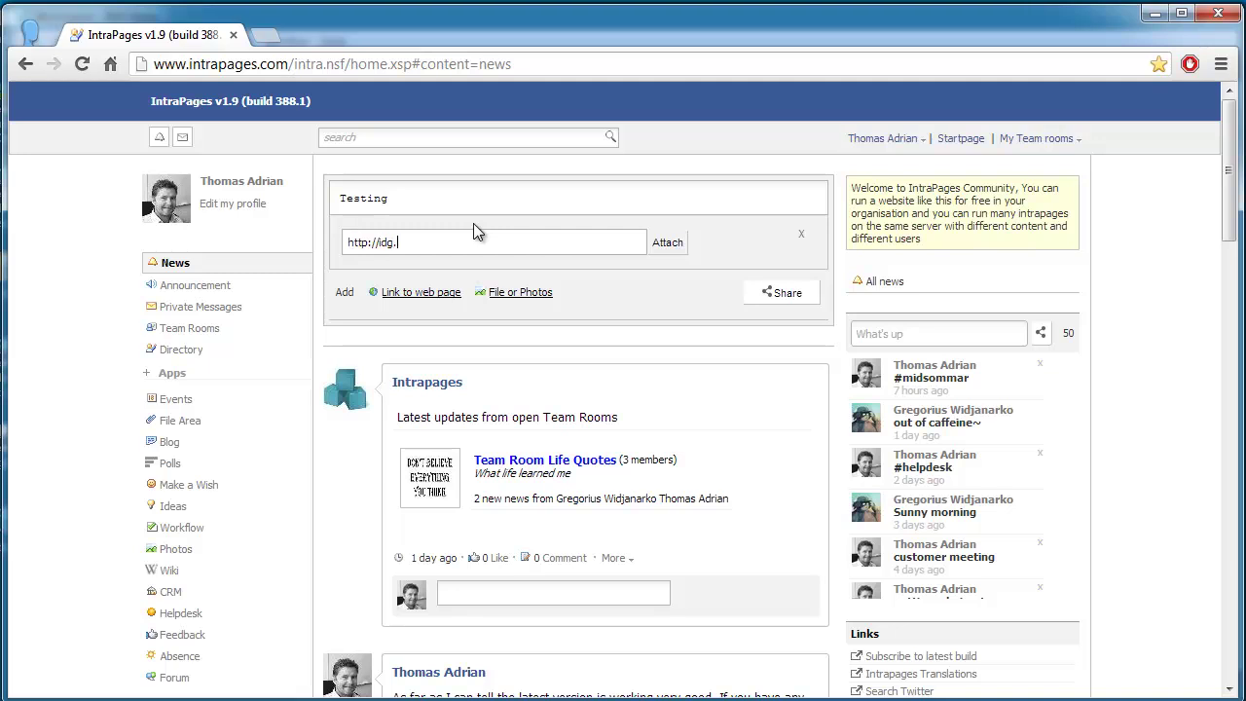
pyautogui.write('se')
pyautogui.click(662, 245)
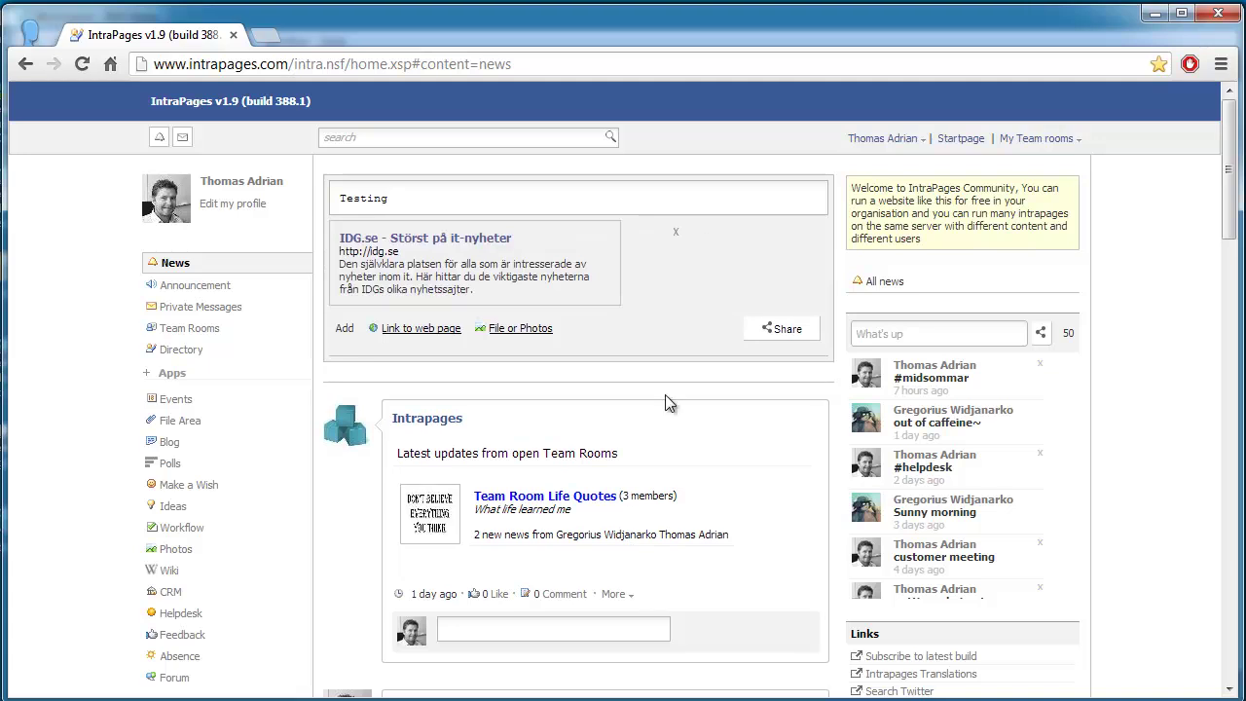
pyautogui.click(789, 329)
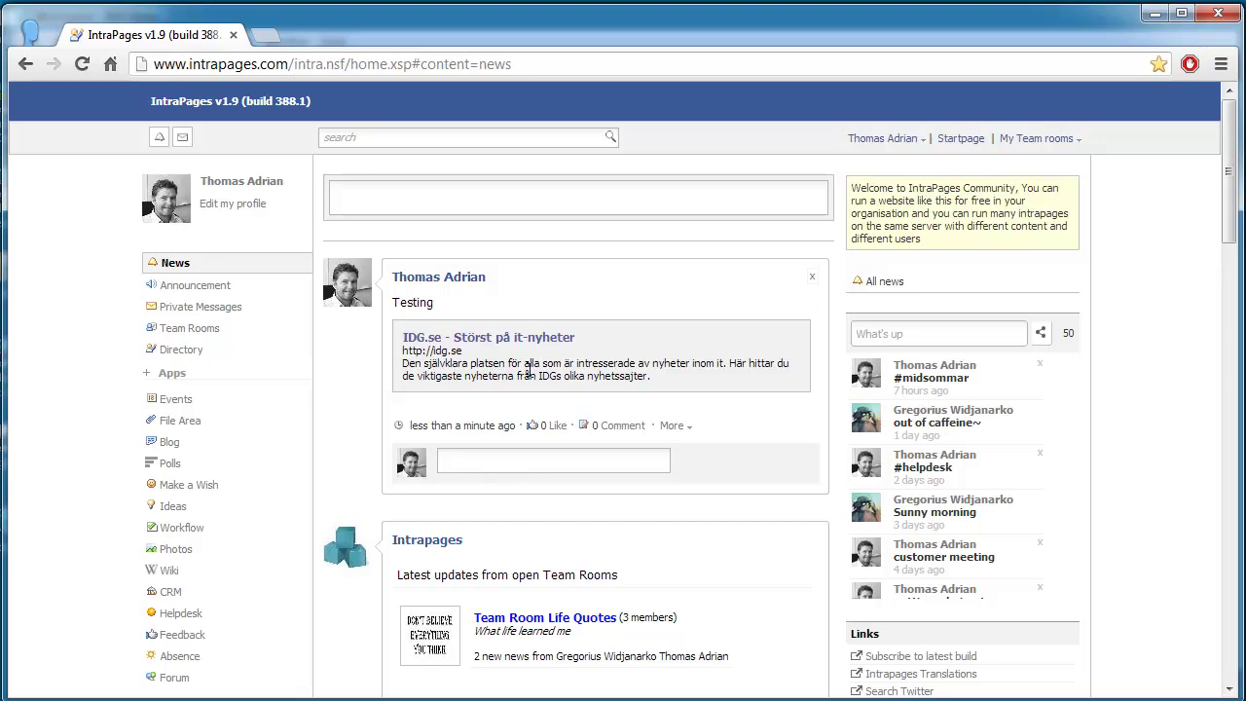
# Step: Open your own profile page from the account menu
pyautogui.moveTo(450, 283)
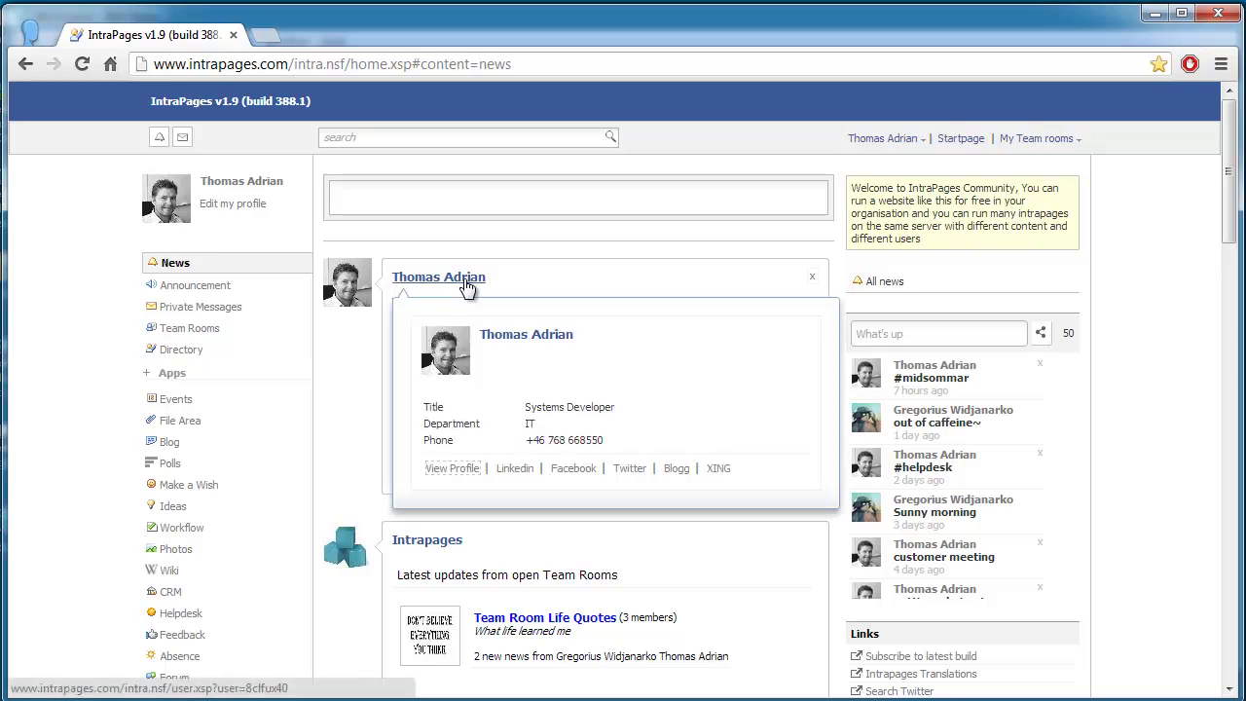
pyautogui.click(907, 138)
pyautogui.click(898, 158)
pyautogui.click(931, 138)
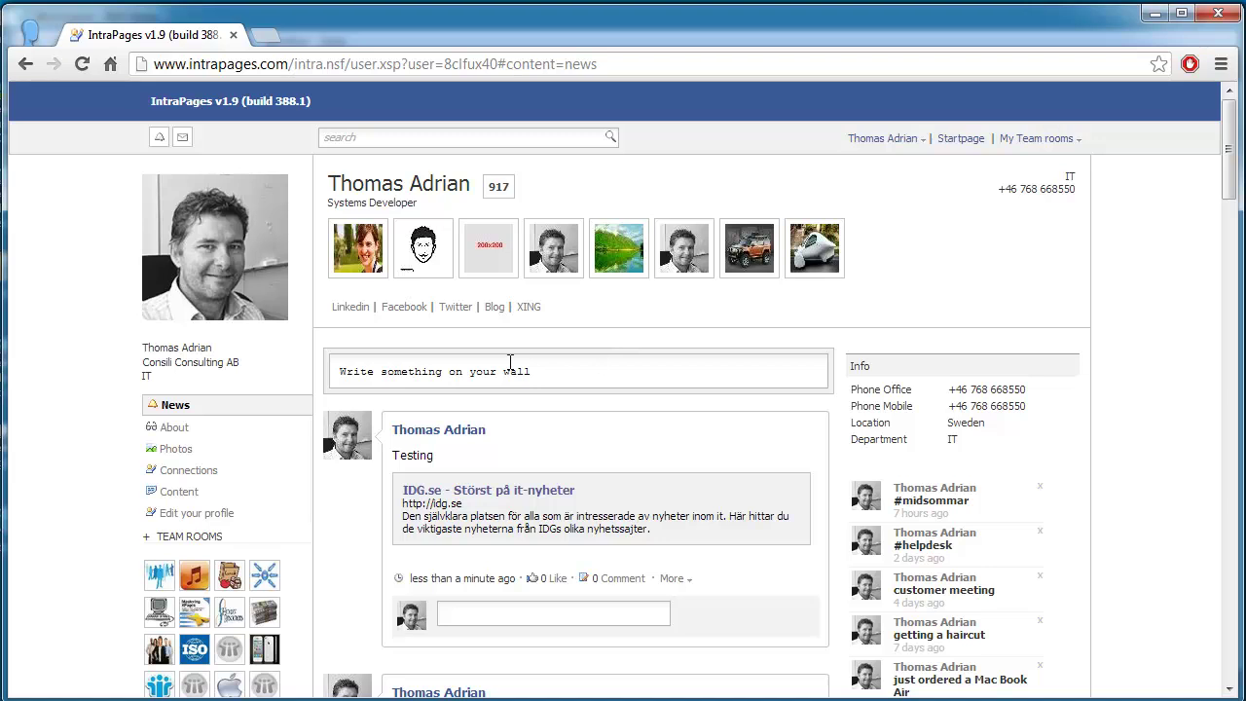
# Step: Post 'Testing from my wall' on the profile wall and return to the IntraPages home
pyautogui.click(475, 377)
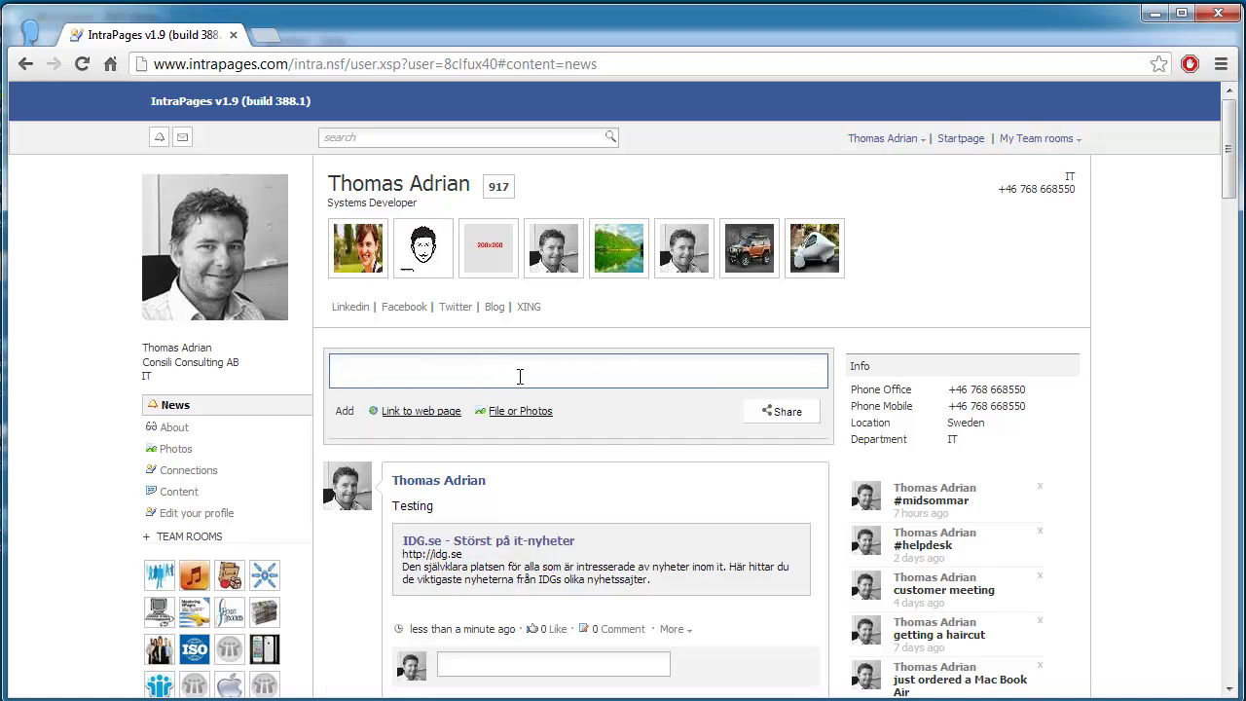
pyautogui.write('Testing from my wall')
pyautogui.click(776, 412)
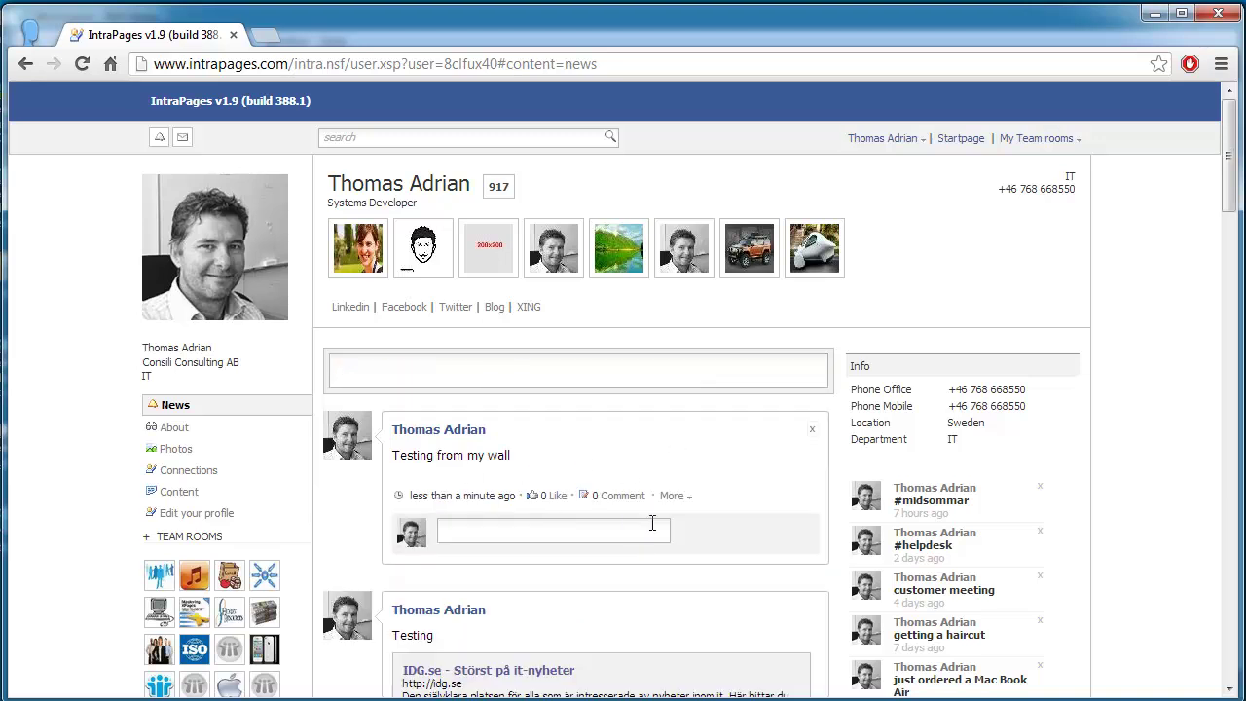
pyautogui.click(160, 103)
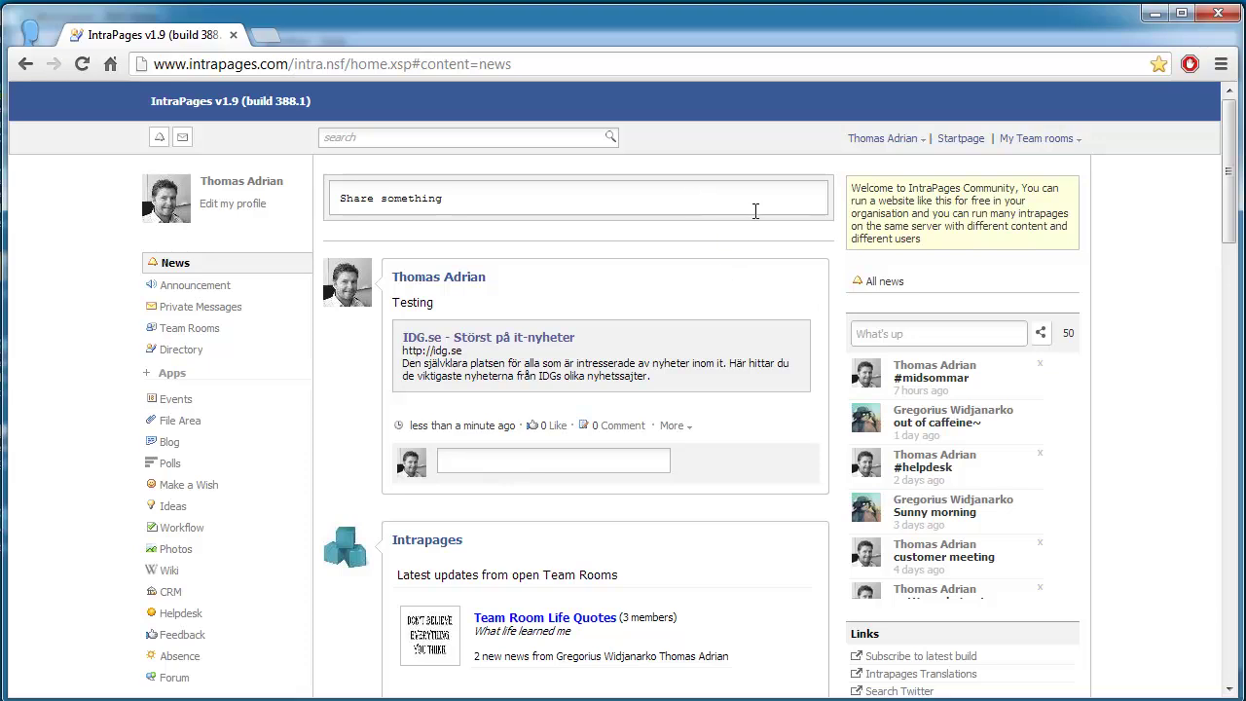
pyautogui.click(1066, 143)
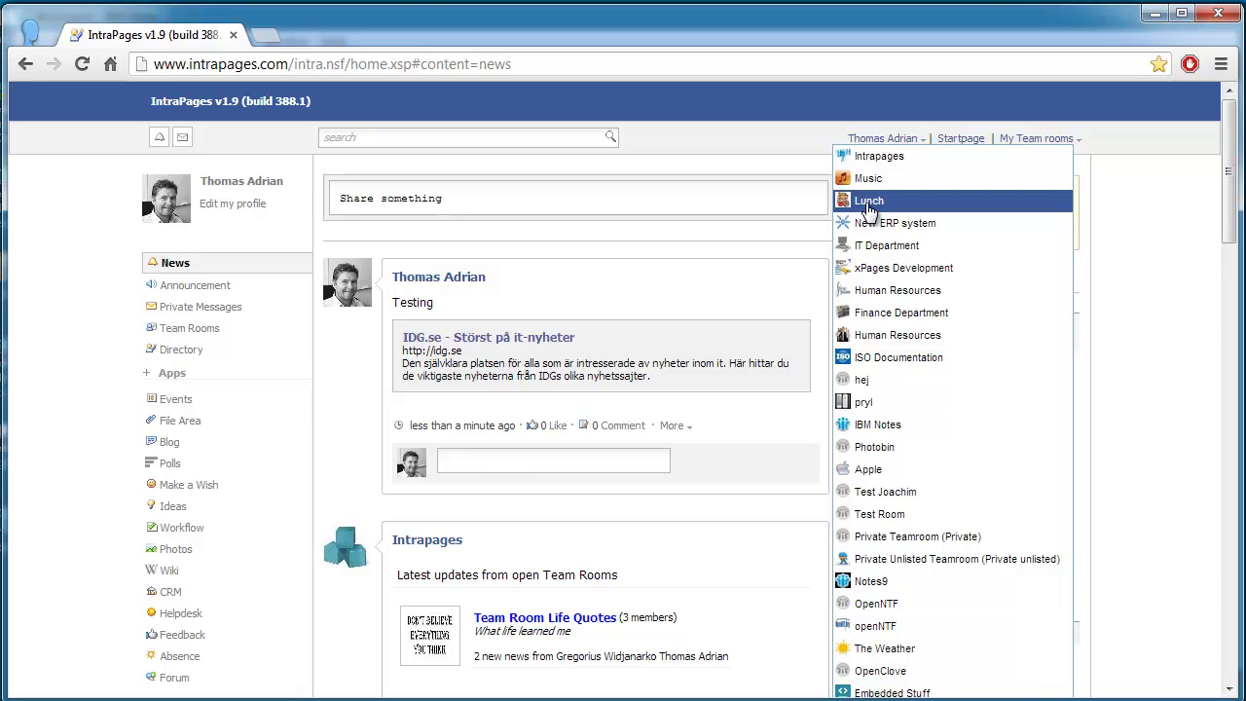
pyautogui.scroll(-3, 978, 380)
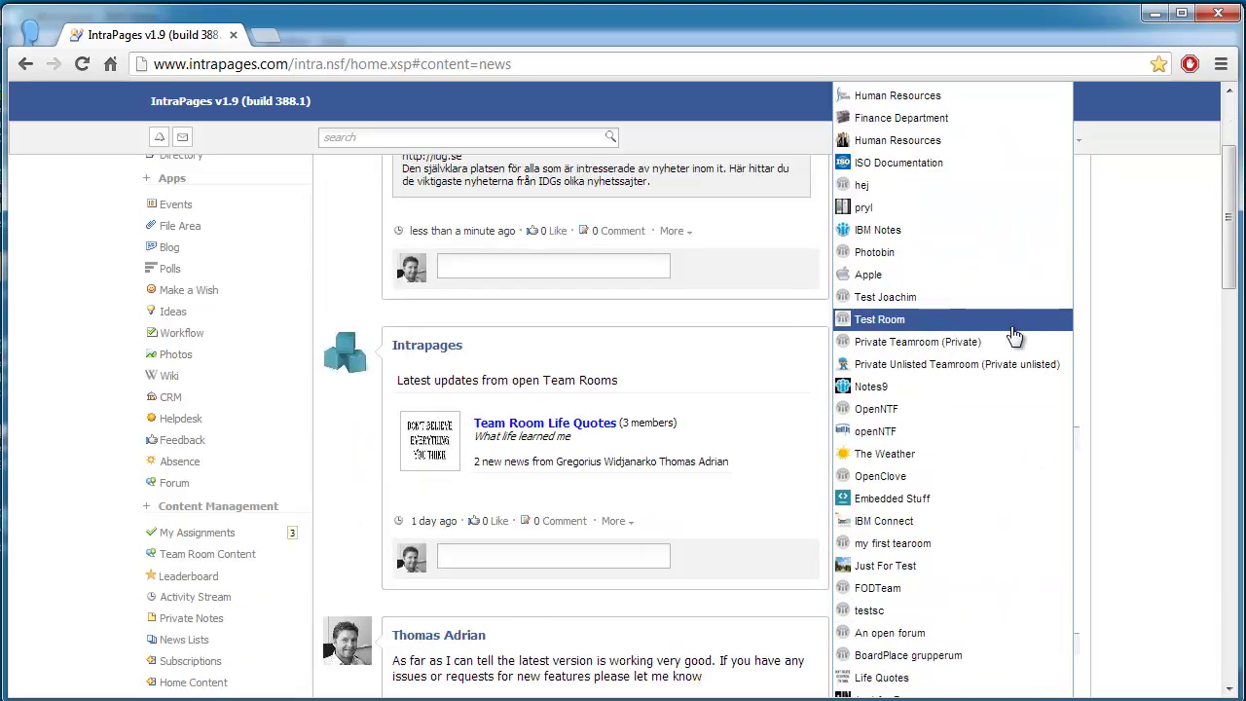
pyautogui.click(881, 603)
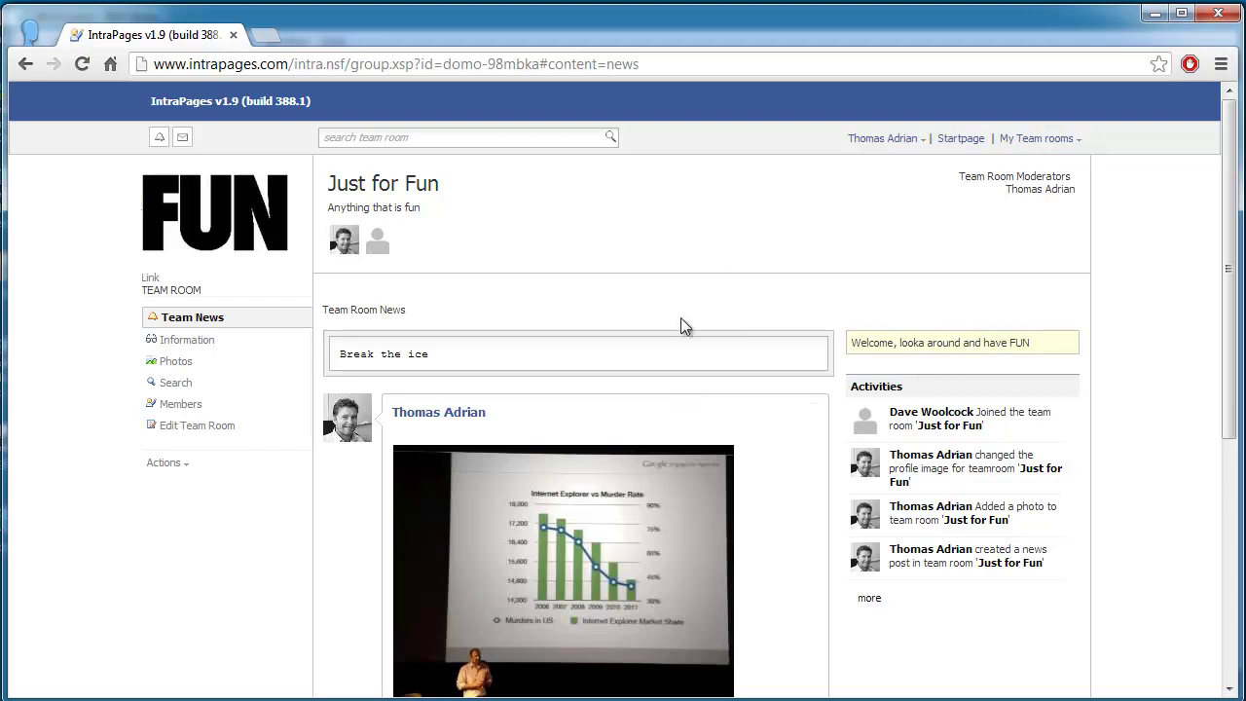
pyautogui.click(487, 353)
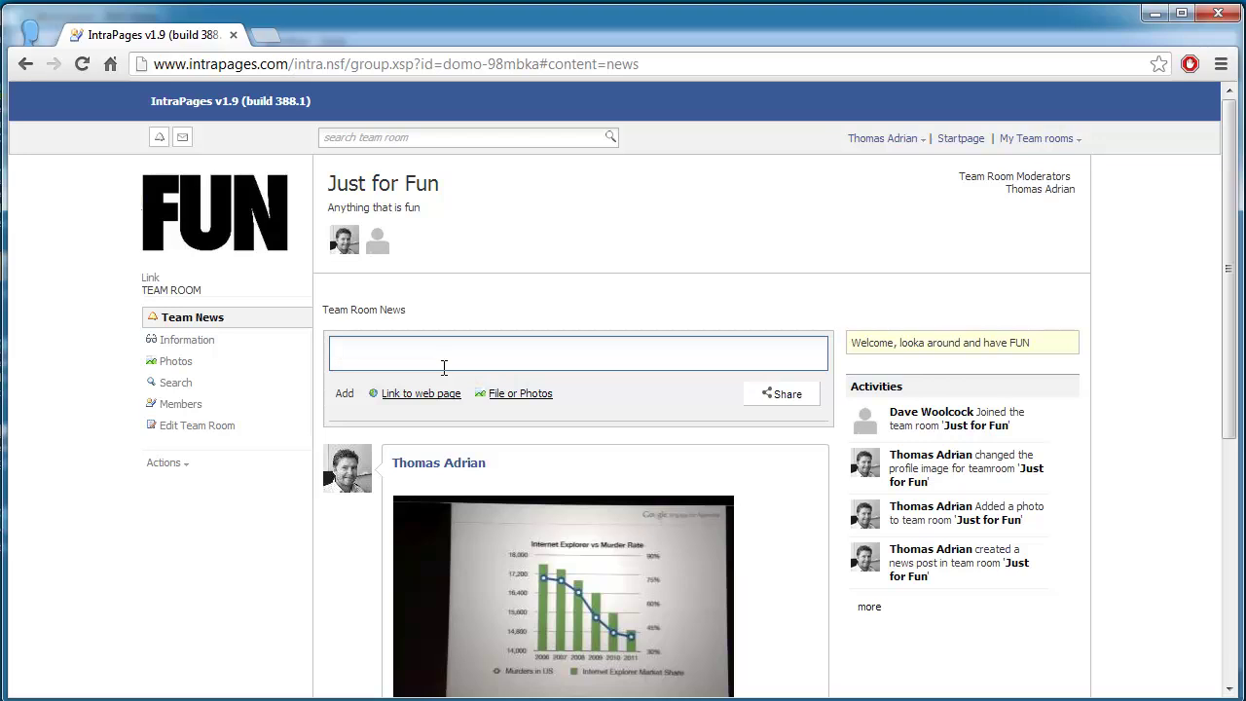
pyautogui.click(232, 103)
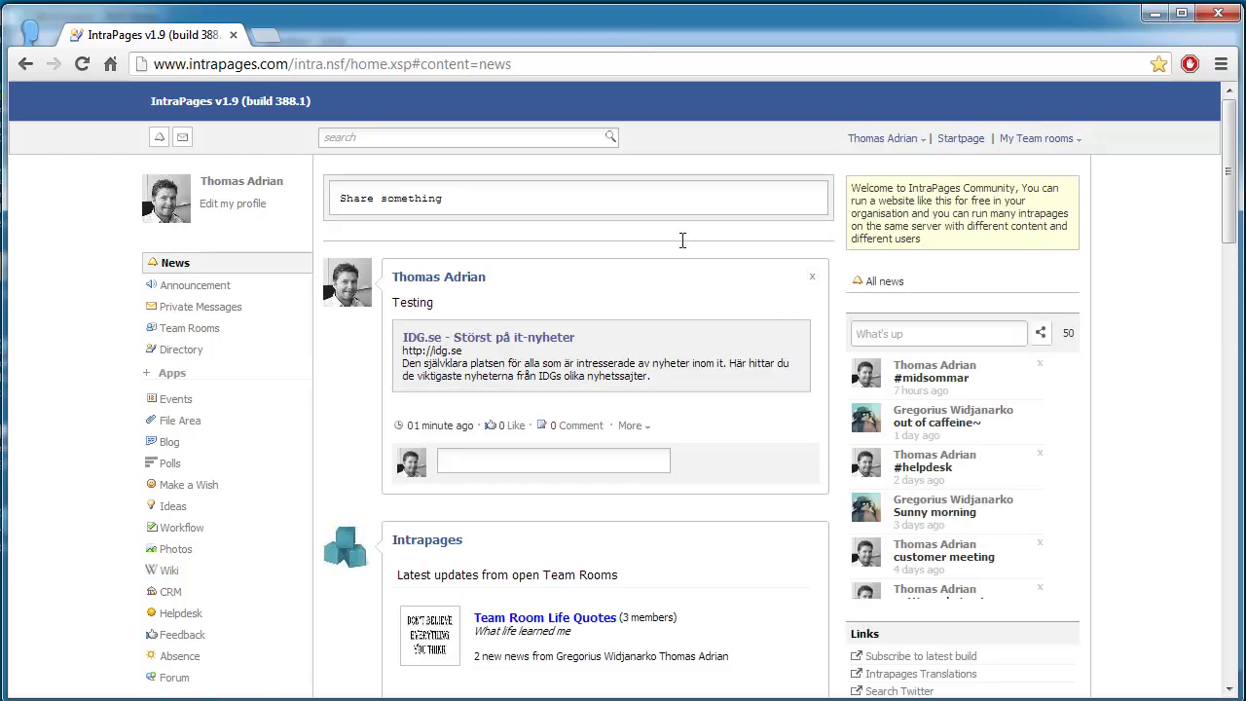
pyautogui.click(475, 138)
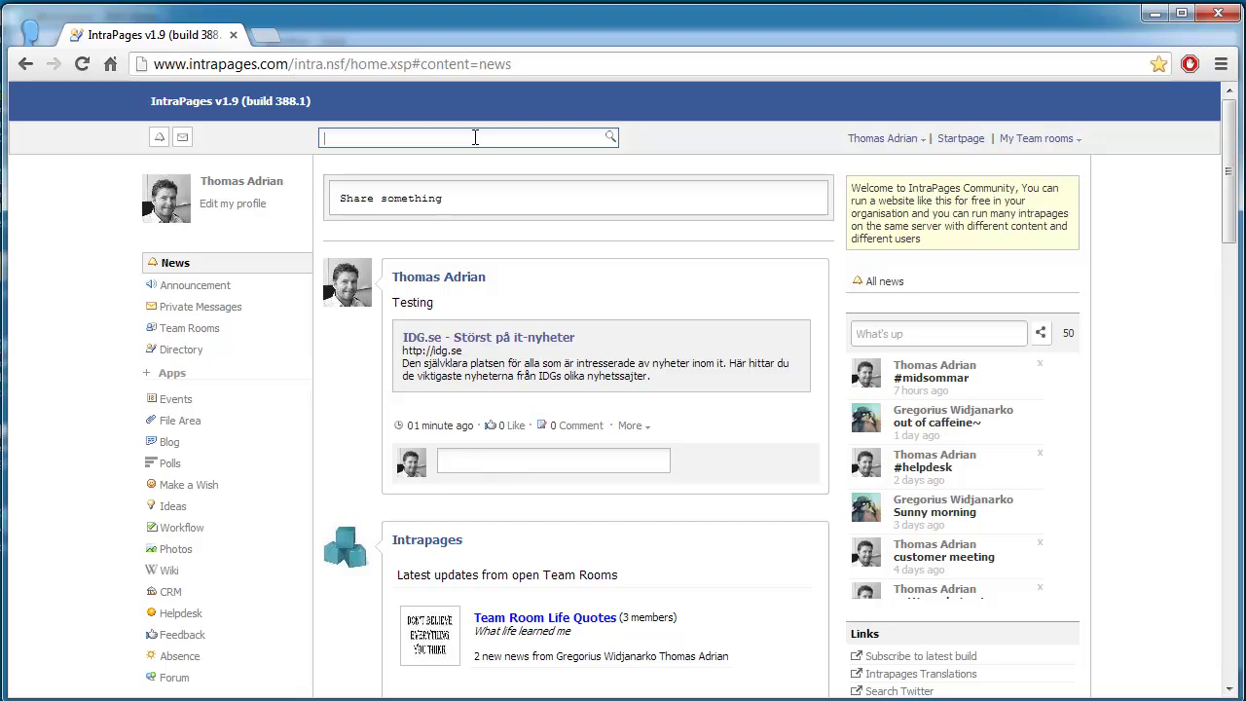
pyautogui.write('jo')
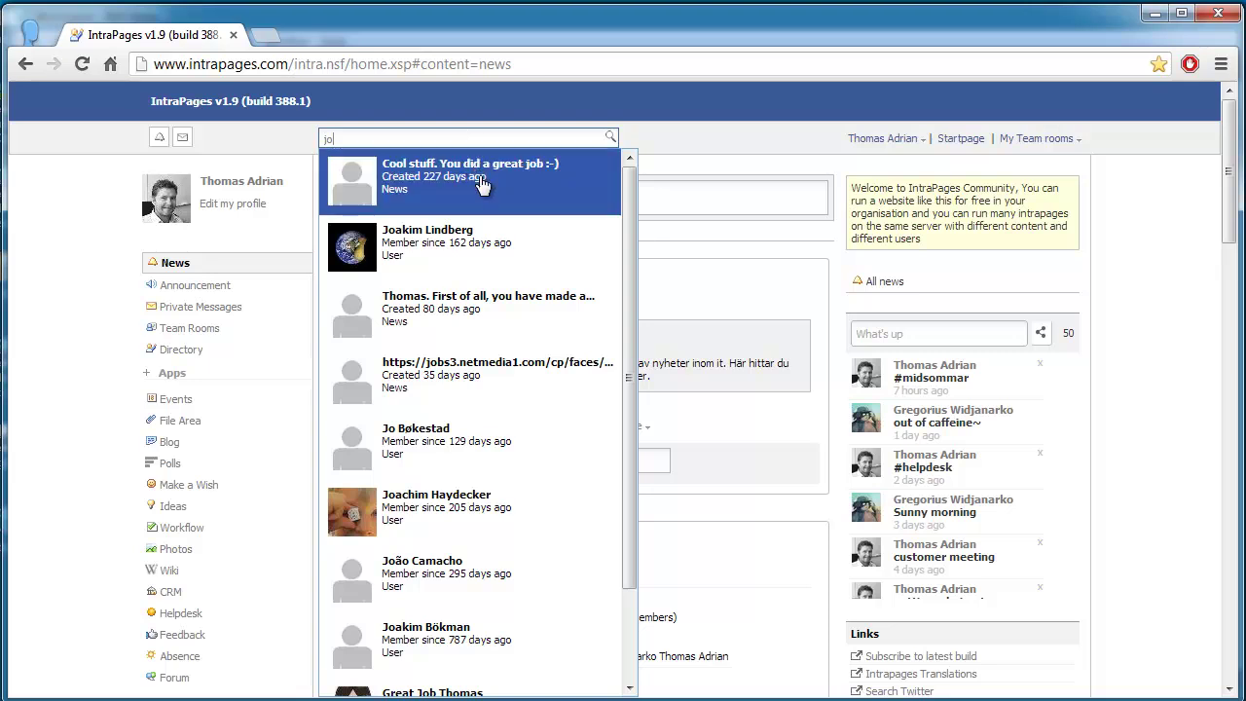
pyautogui.scroll(-2, 623, 347)
pyautogui.scroll(2, 619, 348)
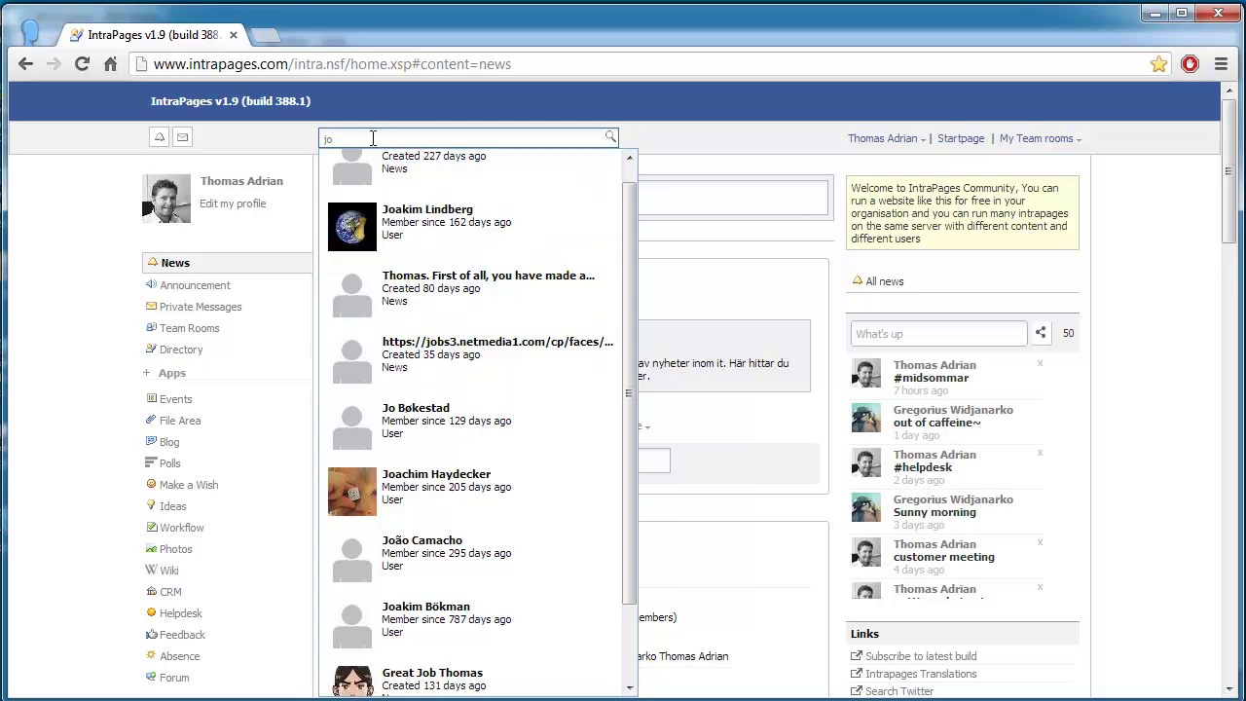
pyautogui.moveTo(635, 243)
pyautogui.mouseDown()
pyautogui.moveTo(637, 271)
pyautogui.moveTo(632, 247)
pyautogui.mouseUp()
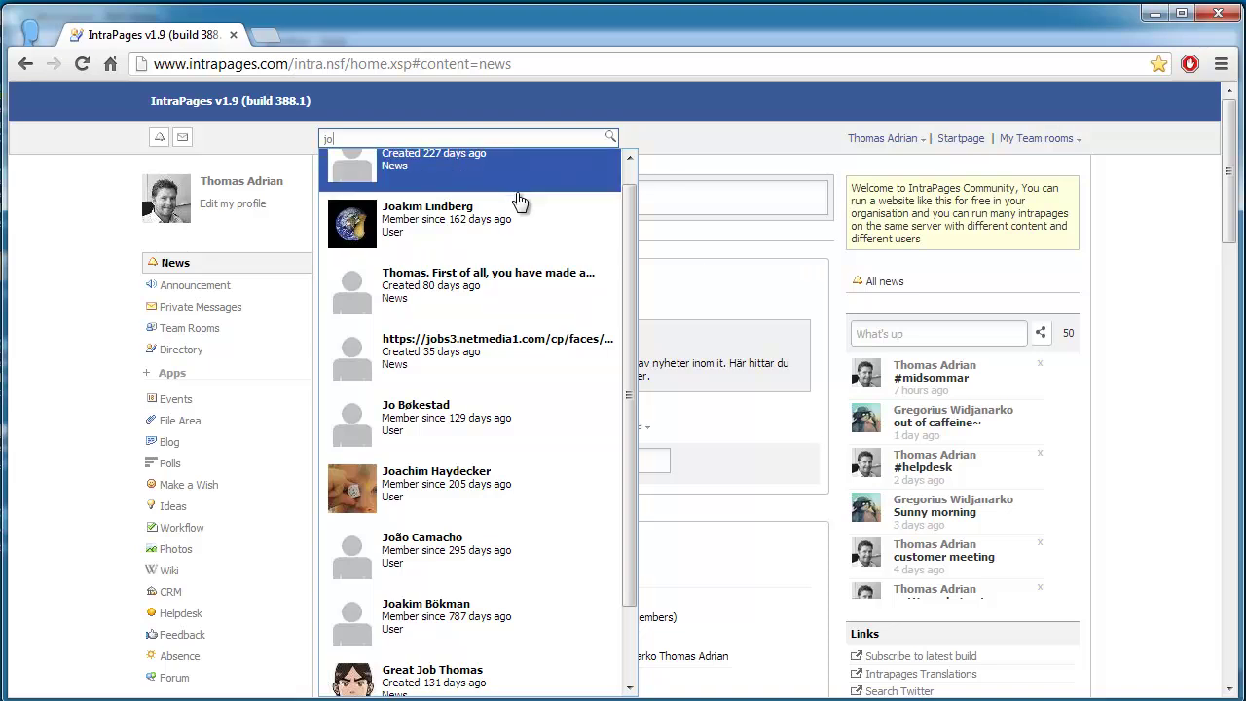
pyautogui.click(708, 270)
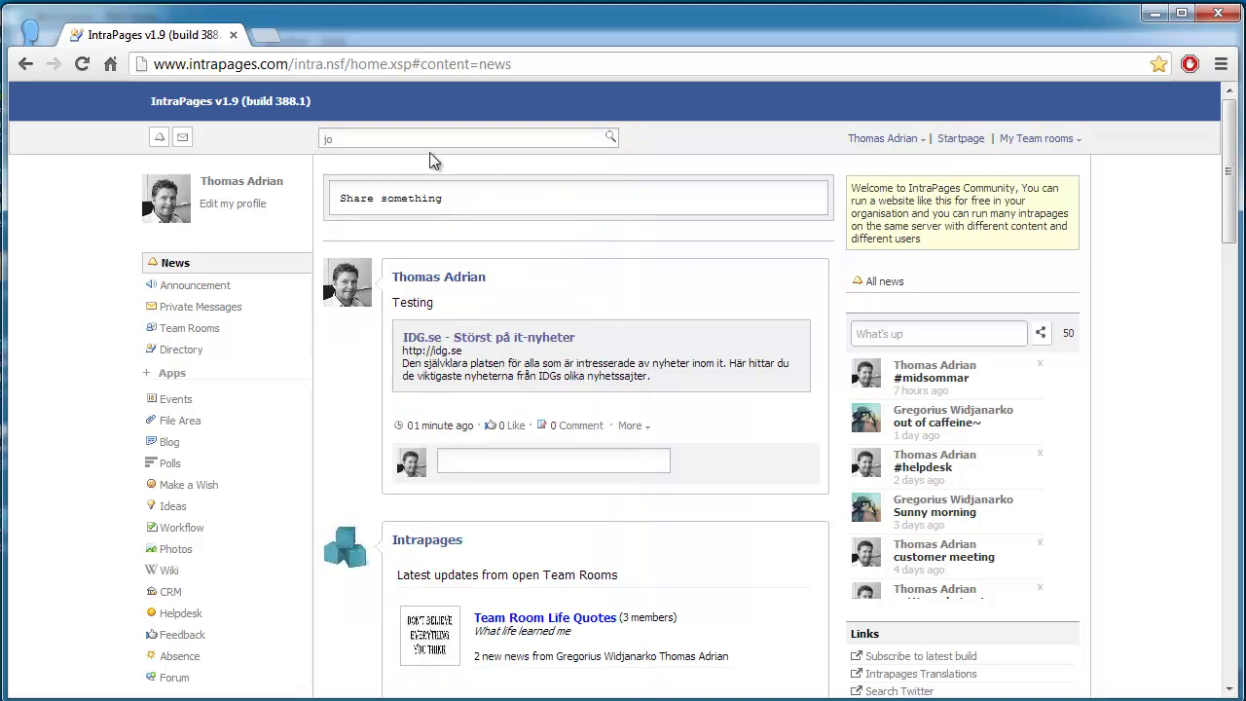
pyautogui.click(341, 138)
pyautogui.write('test')
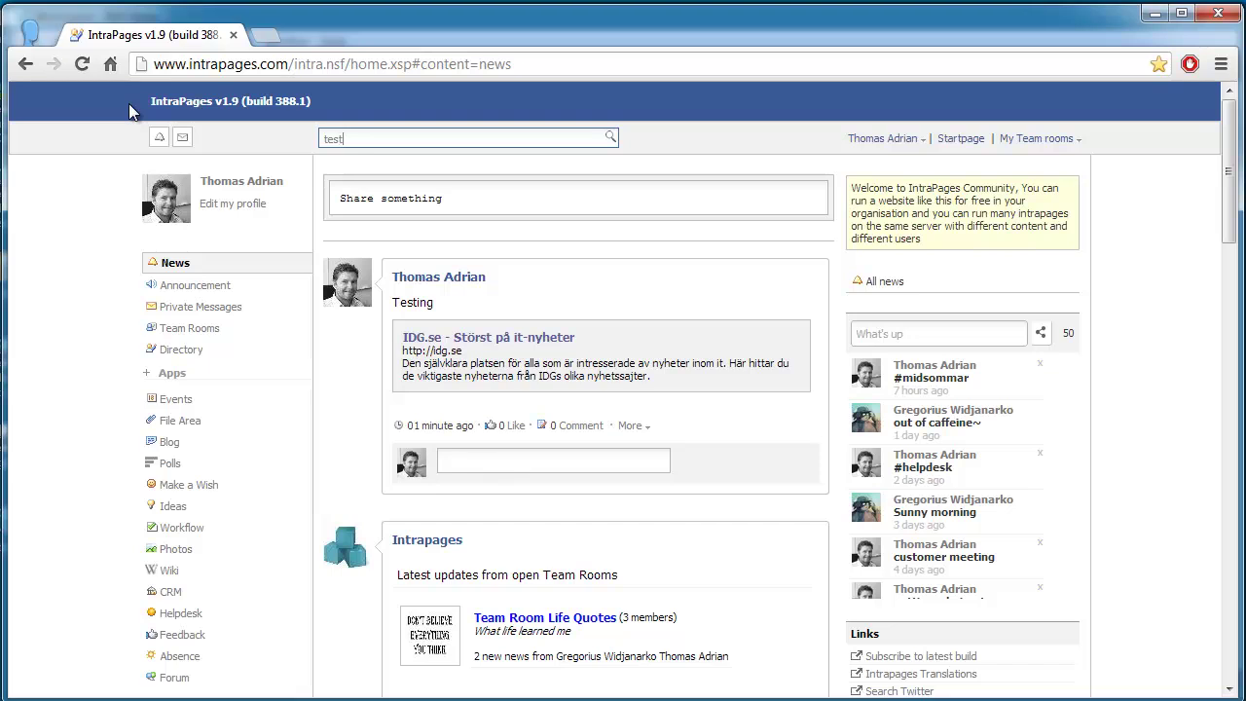
pyautogui.press('Return')
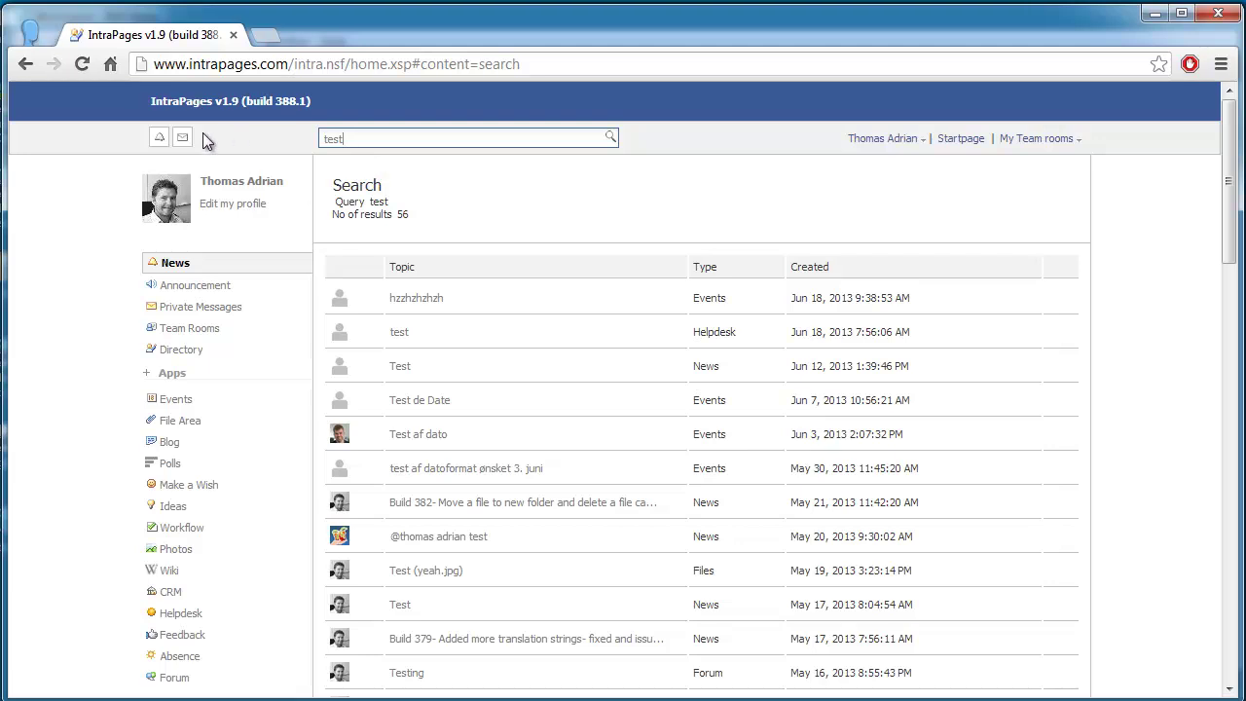
pyautogui.click(209, 102)
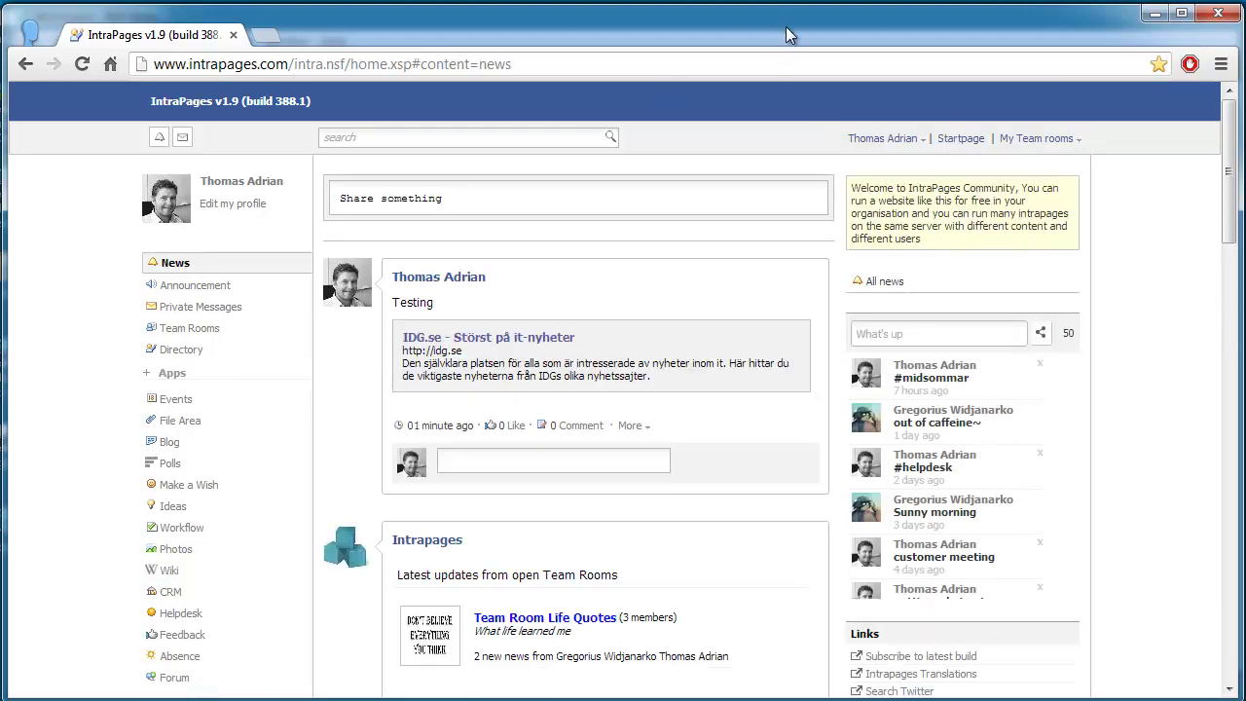
# Step: Load intrapages.openntf.org in a new Chrome tab, then switch to IBM Notes
pyautogui.click(266, 37)
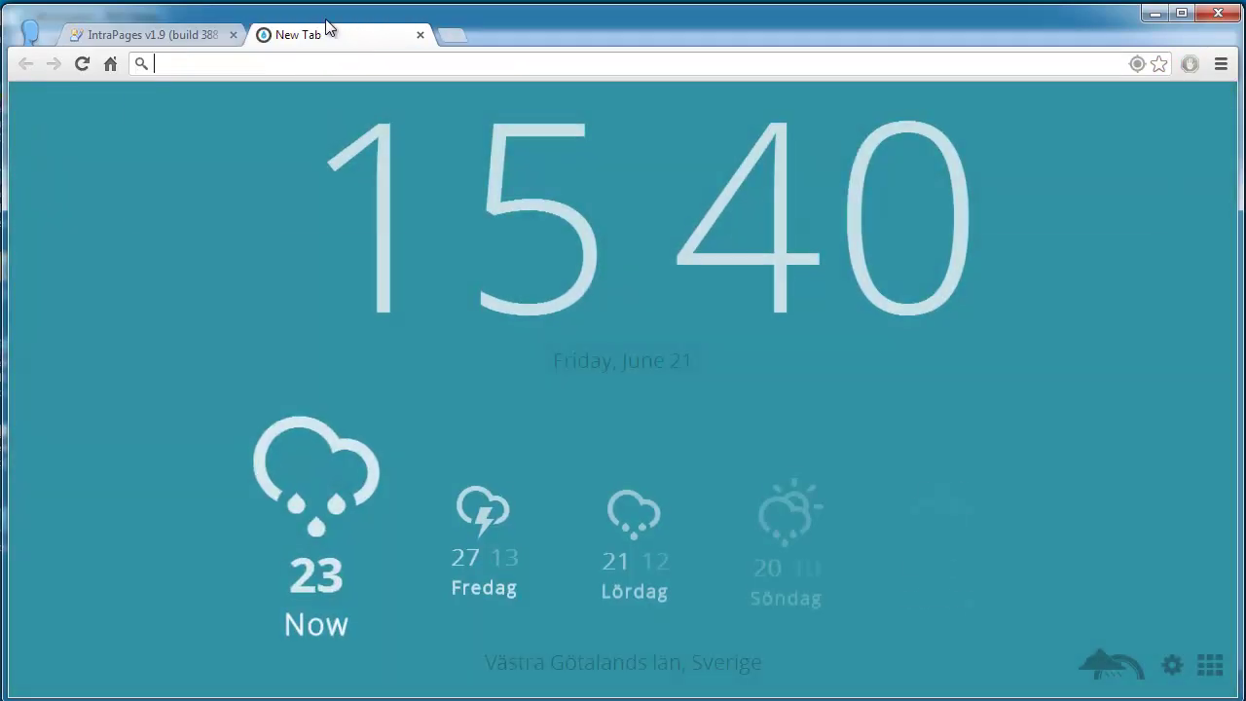
pyautogui.write('intap')
pyautogui.press('BackSpace')
pyautogui.press('BackSpace')
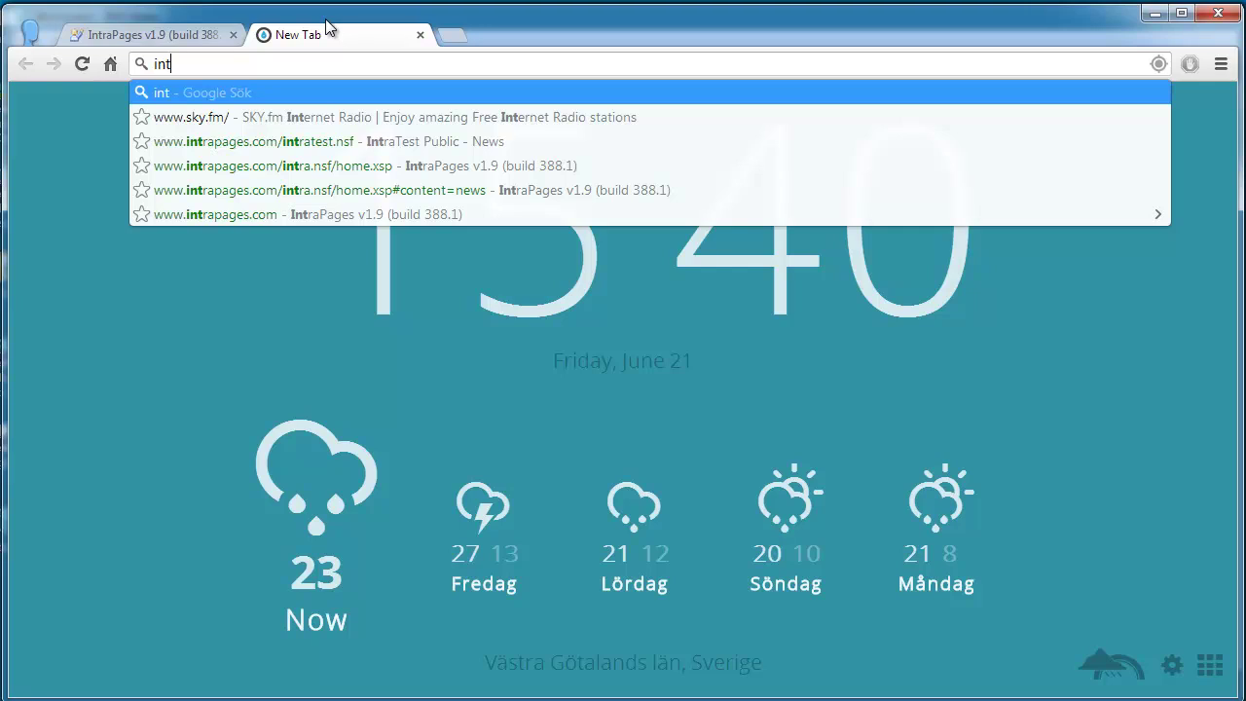
pyautogui.write('rapages.')
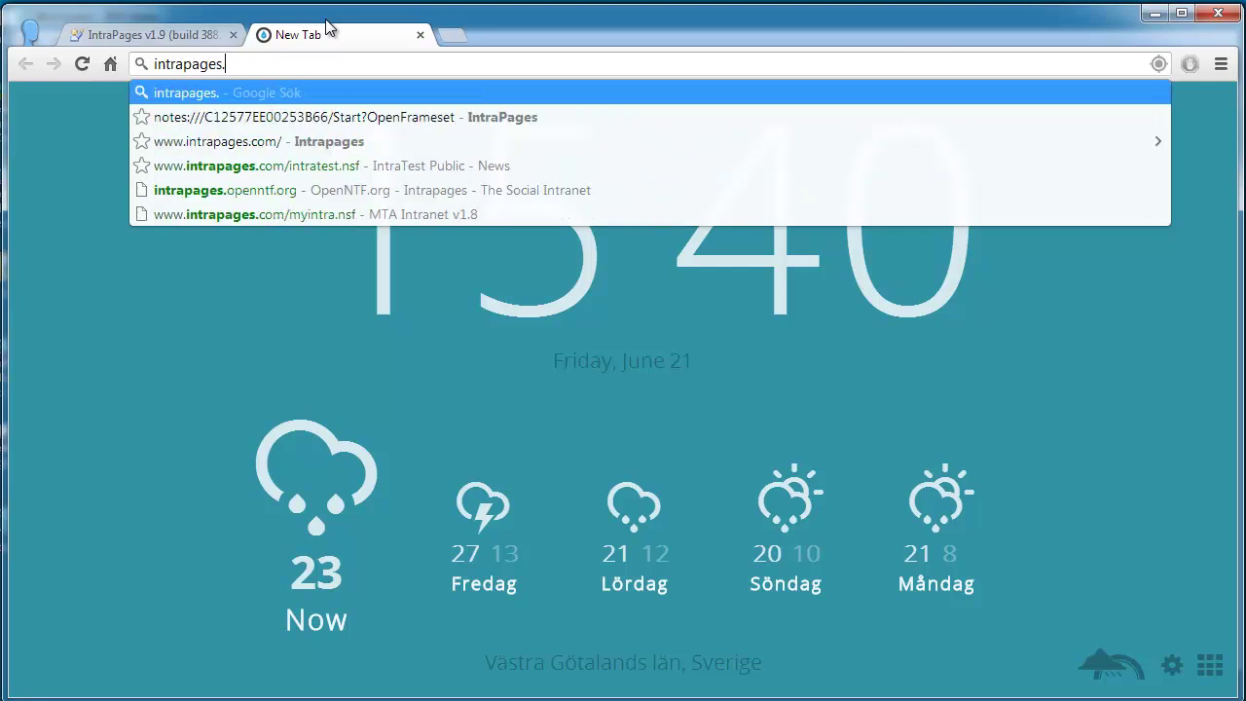
pyautogui.write('openntf')
pyautogui.press('Return')
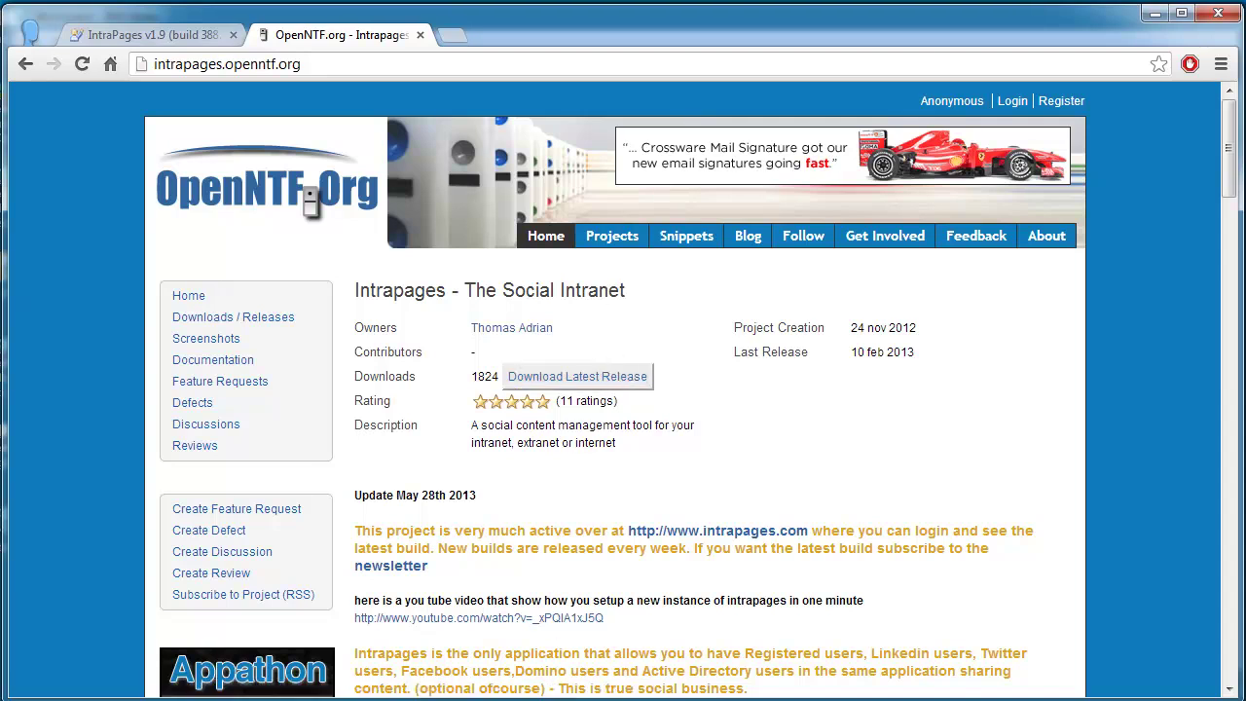
pyautogui.hotkey('alt', 'Tab')
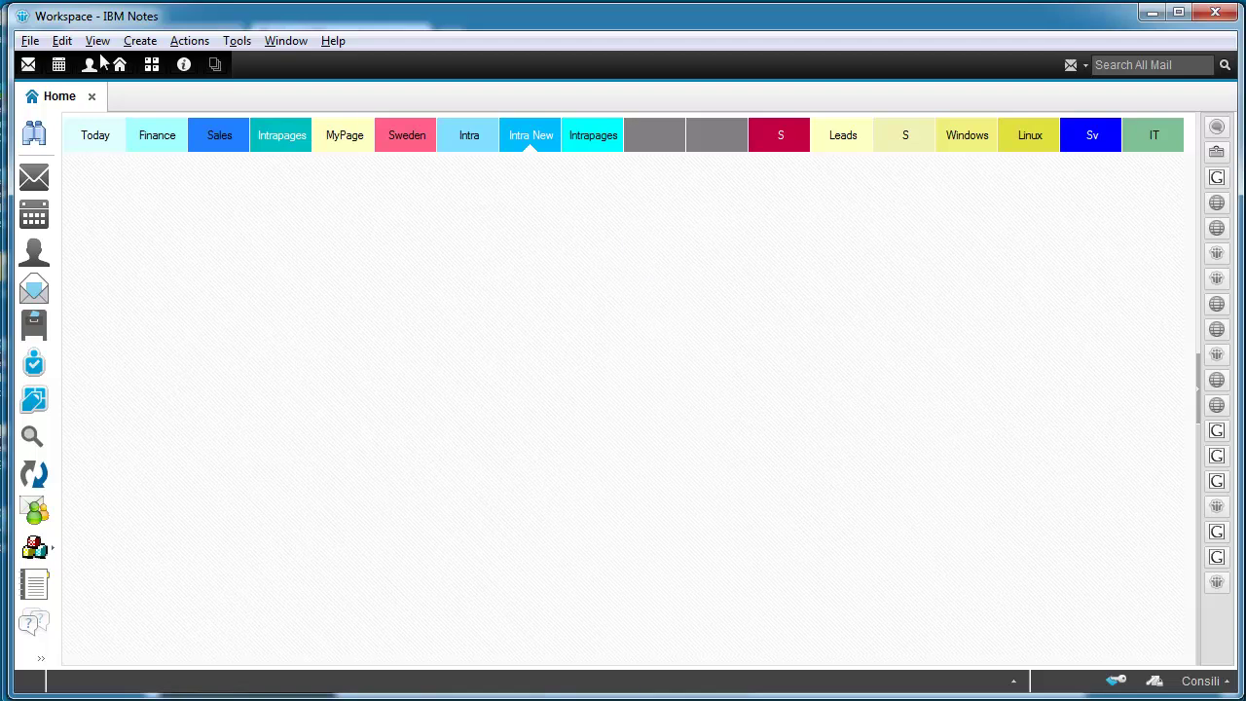
# Step: Start a new Notes application from File > Application > New, based on the Intra Test 388.1 template
pyautogui.click(32, 45)
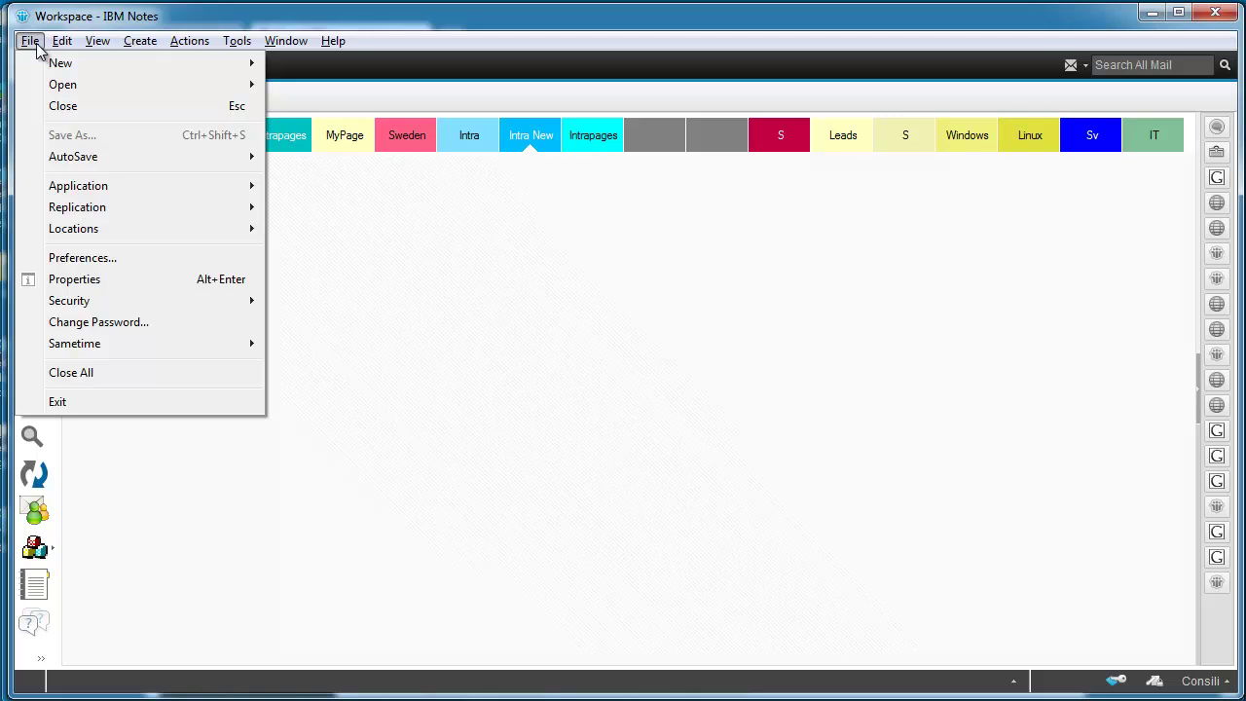
pyautogui.moveTo(61, 187)
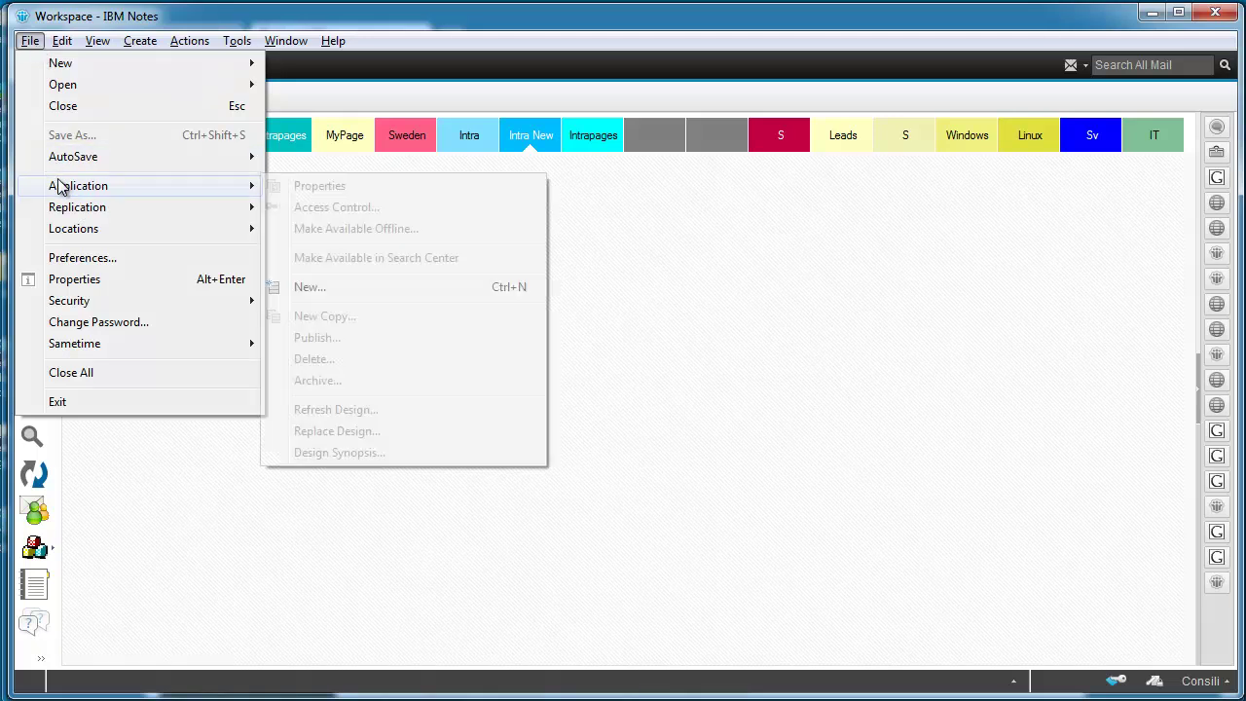
pyautogui.click(325, 291)
pyautogui.click(527, 466)
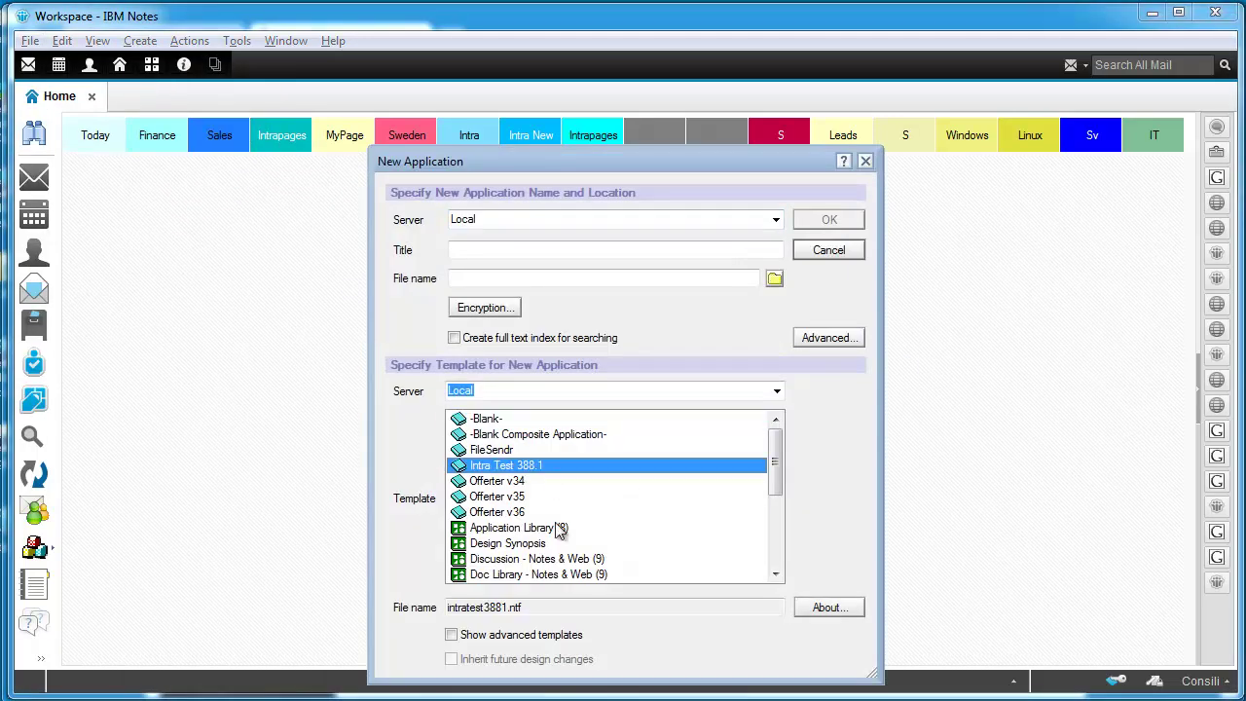
pyautogui.moveTo(698, 157); pyautogui.dragTo(714, 97)
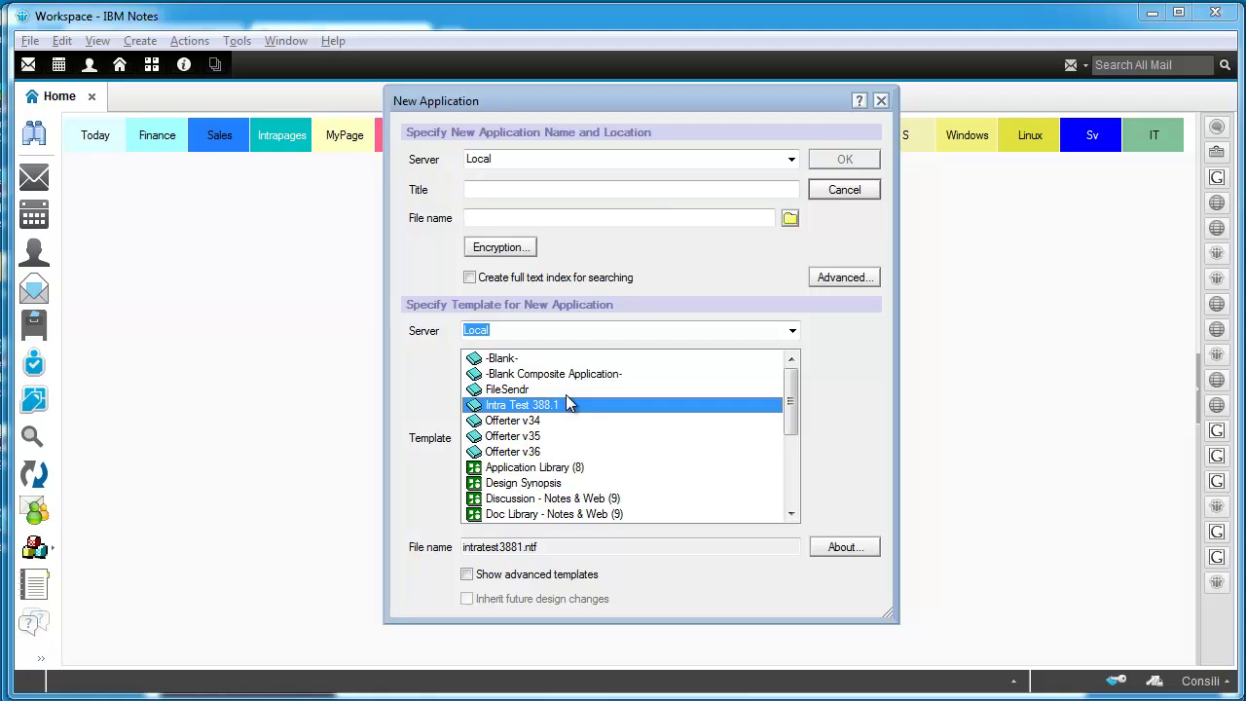
# Step: Title the application demointranet so its file name becomes demointranet.nsf
pyautogui.click(523, 190)
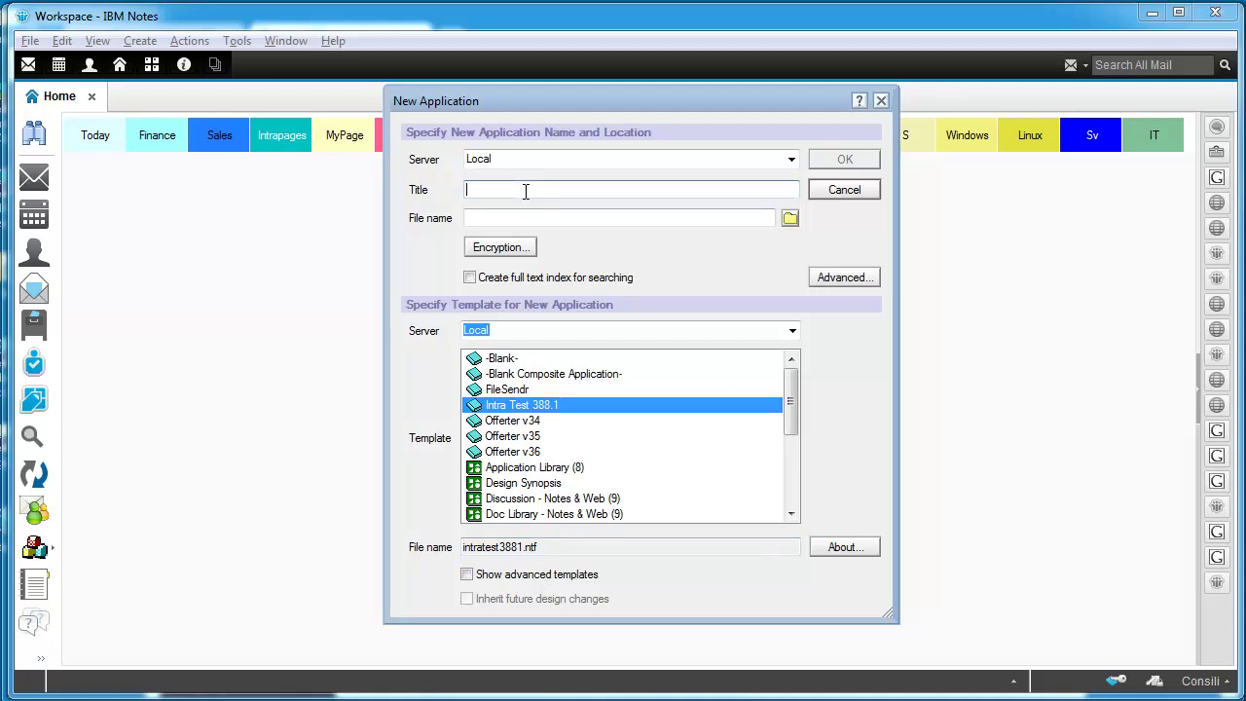
pyautogui.write('demo')
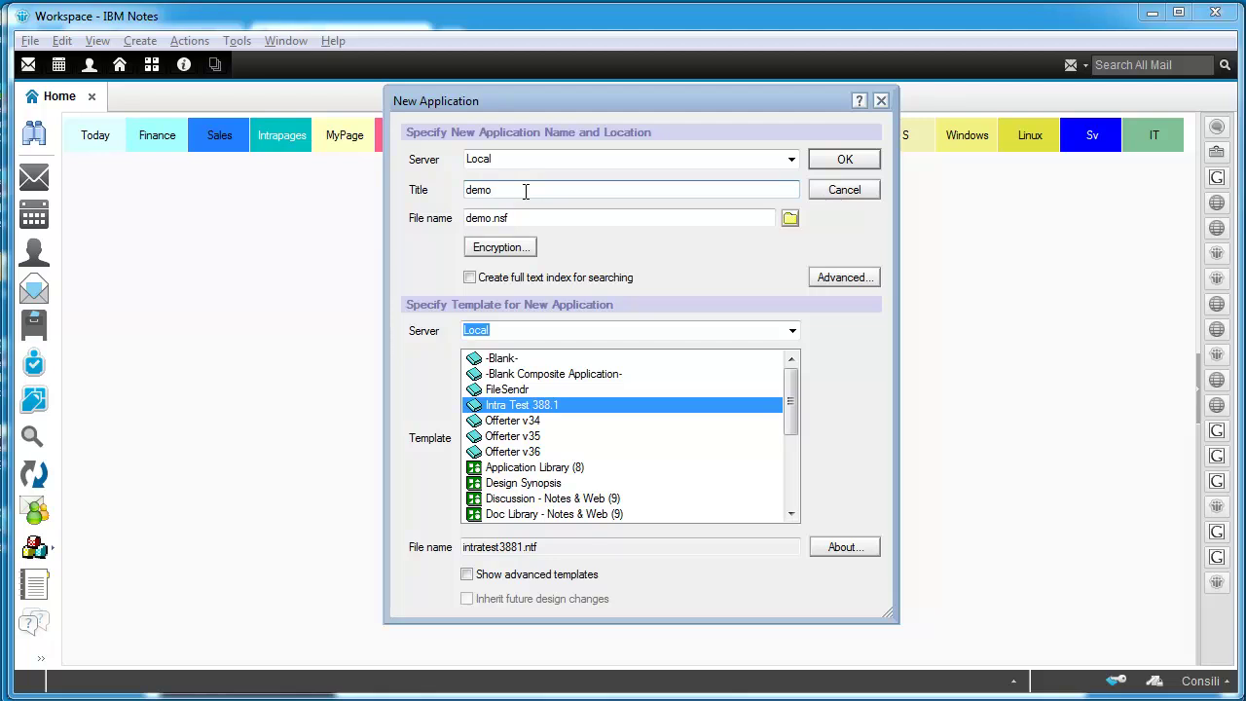
pyautogui.write('intrane')
pyautogui.press('BackSpace')
pyautogui.press('BackSpace')
pyautogui.press('BackSpace')
pyautogui.write('ranet')
pyautogui.click(541, 216)
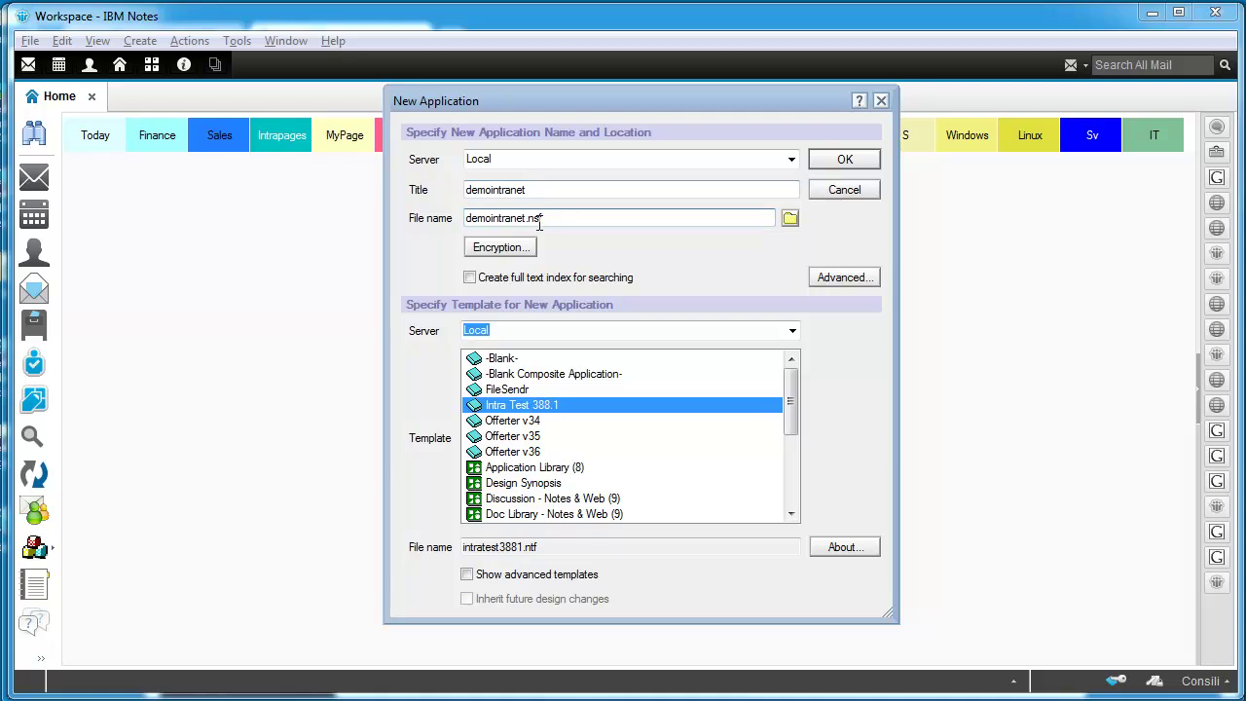
# Step: Create the demointranet application and show its First time setup instructions
pyautogui.click(844, 161)
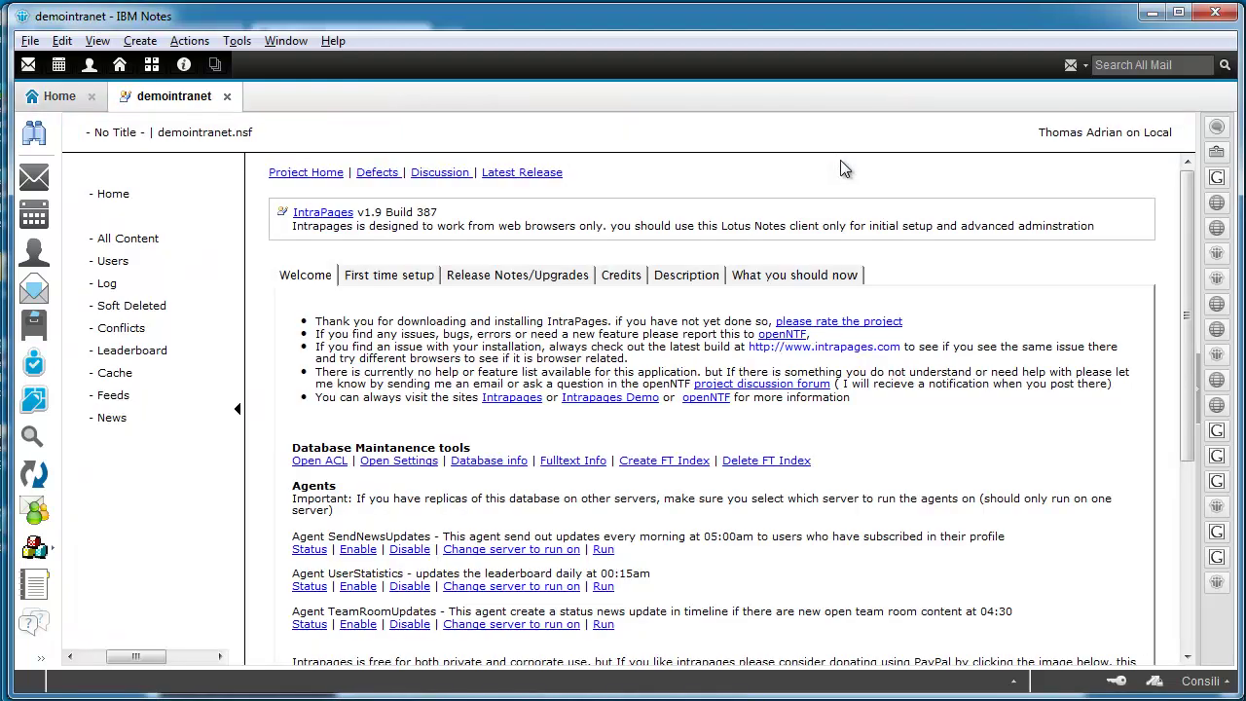
pyautogui.click(393, 283)
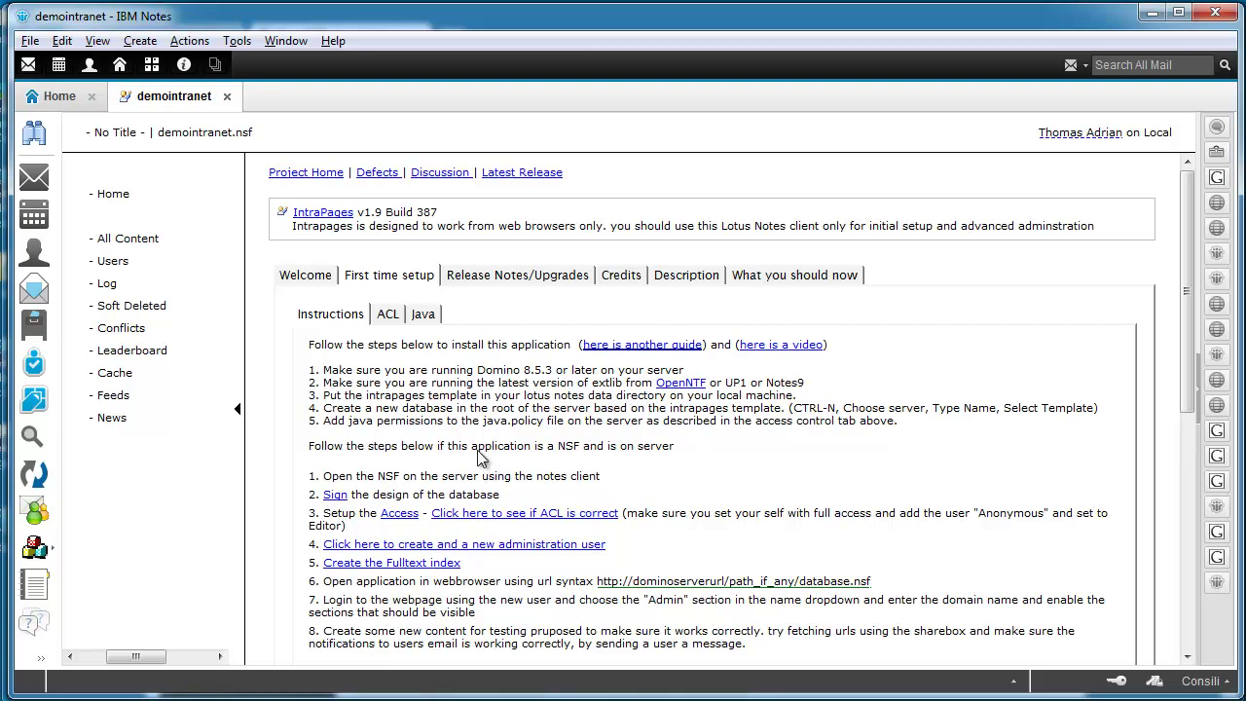
# Step: Create a new administration user by entering the admin's e-mail address, and confirm it
pyautogui.click(476, 547)
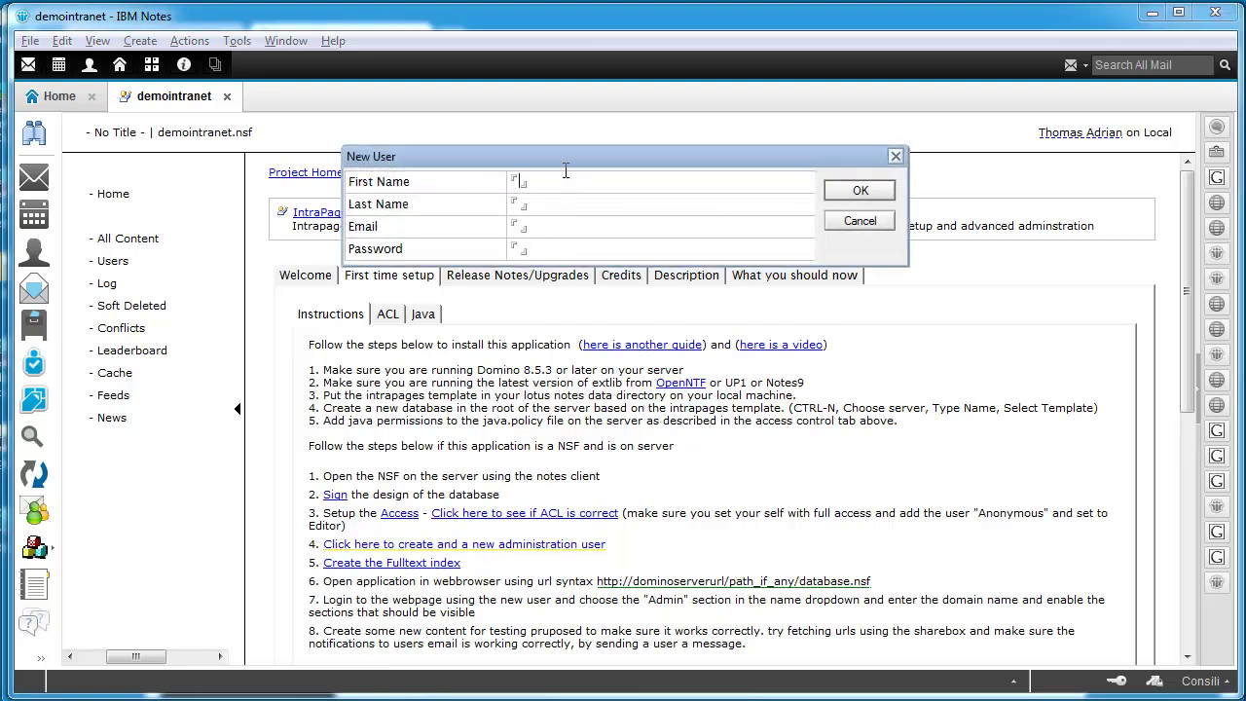
pyautogui.hotkey('ctrl', 'a')
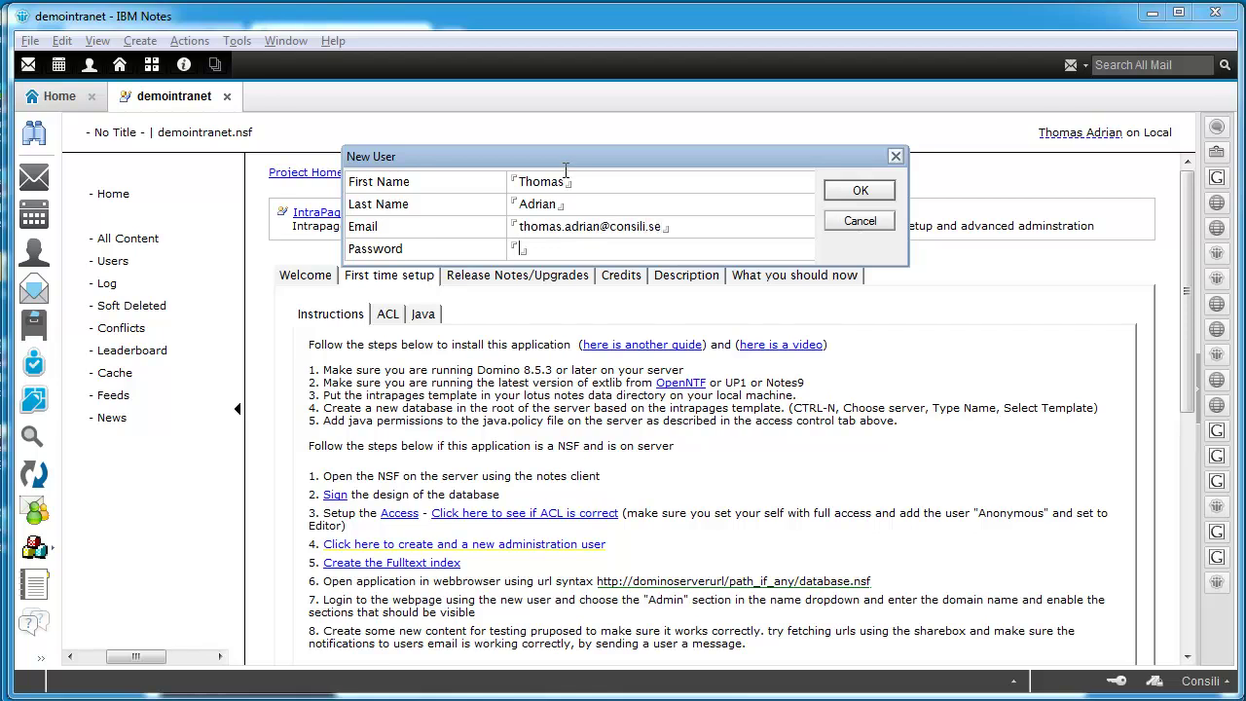
pyautogui.click(856, 190)
pyautogui.click(818, 491)
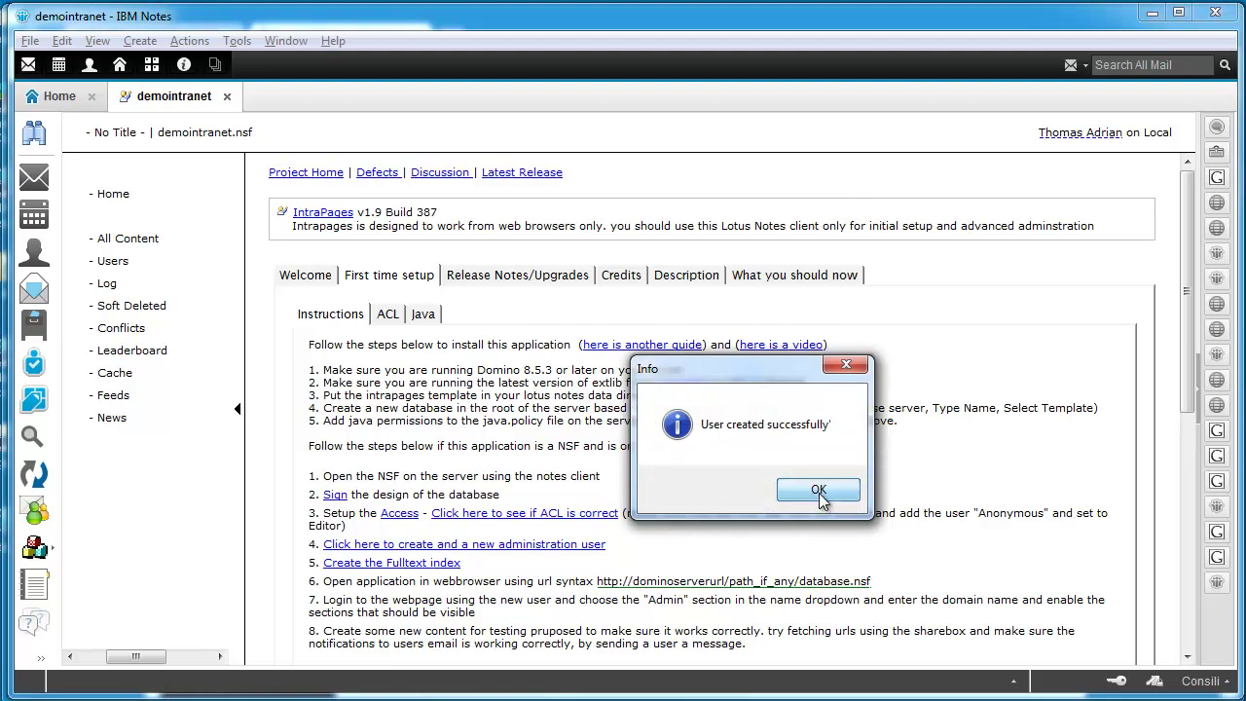
# Step: Build the database's full-text index and close the Database properties box
pyautogui.click(408, 573)
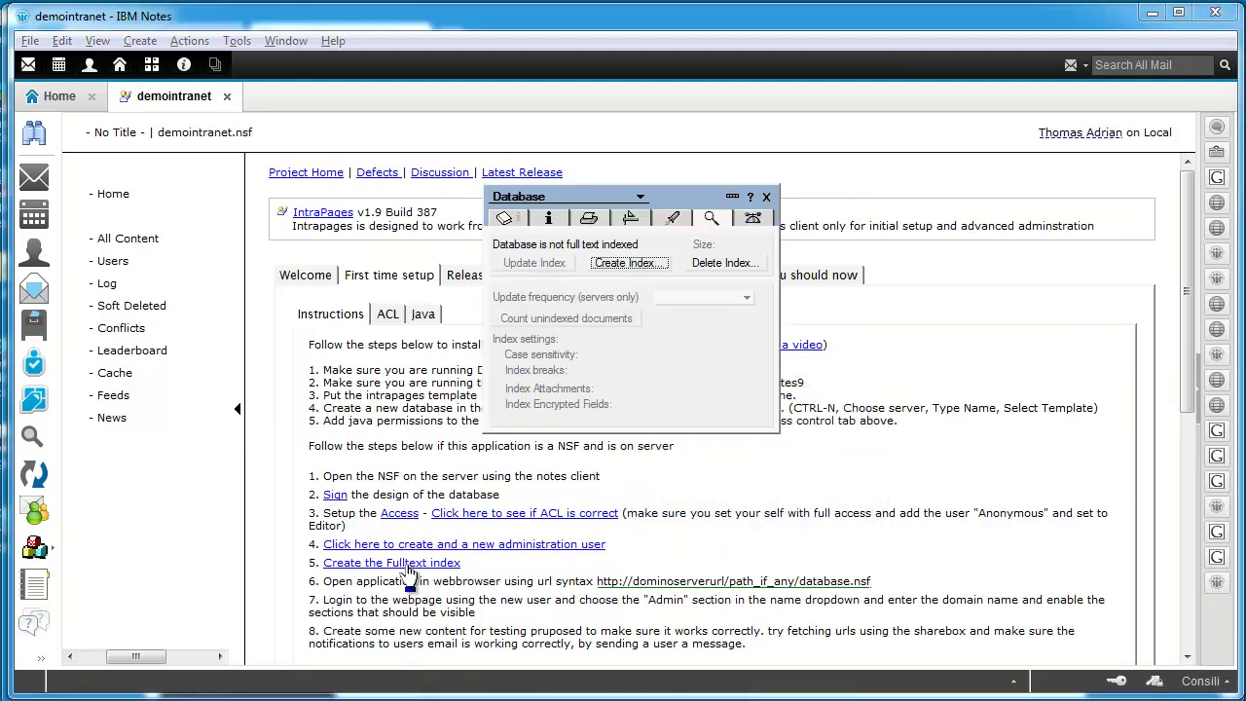
pyautogui.click(626, 263)
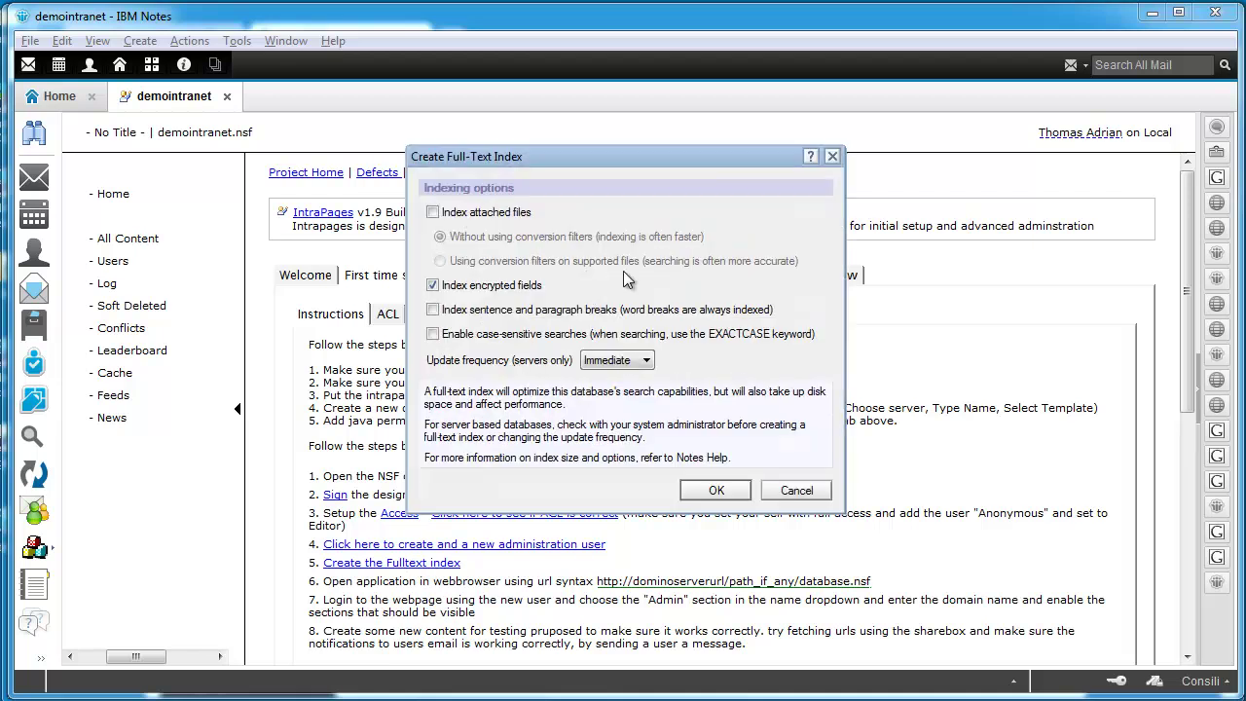
pyautogui.click(699, 487)
pyautogui.click(767, 196)
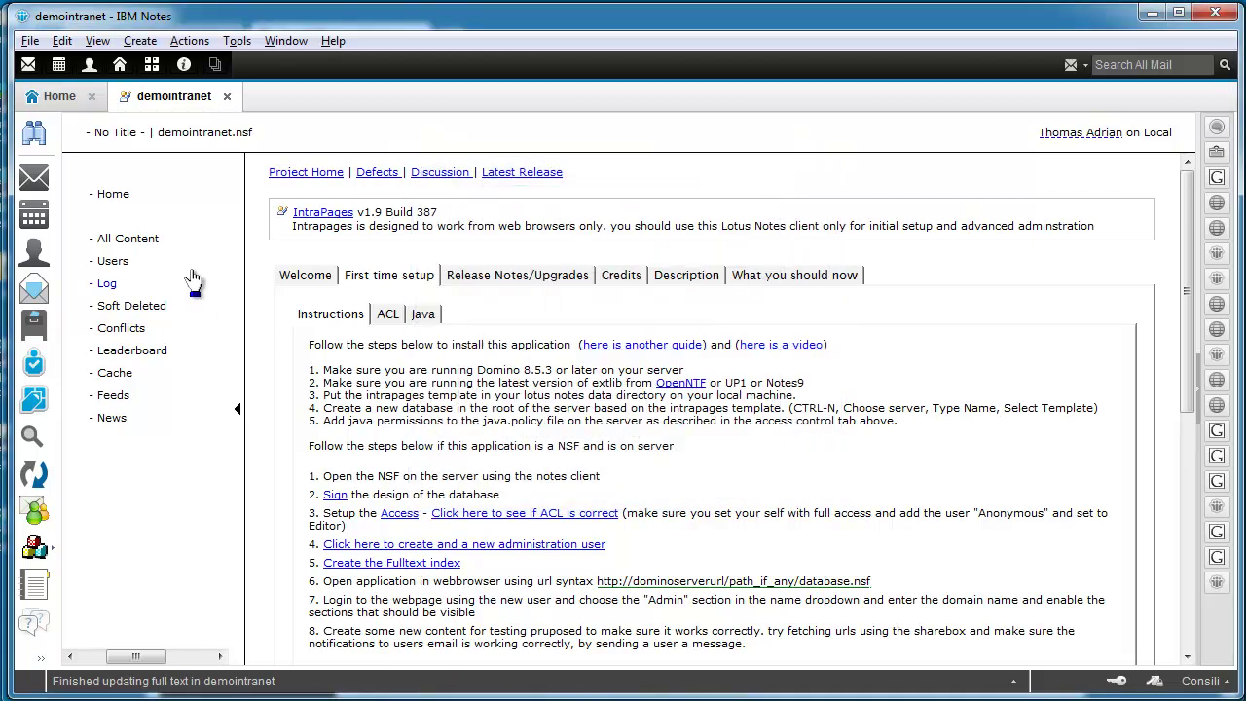
# Step: Inspect the User document in All Content, then the Users view with Admin and Active set to 1
pyautogui.click(123, 238)
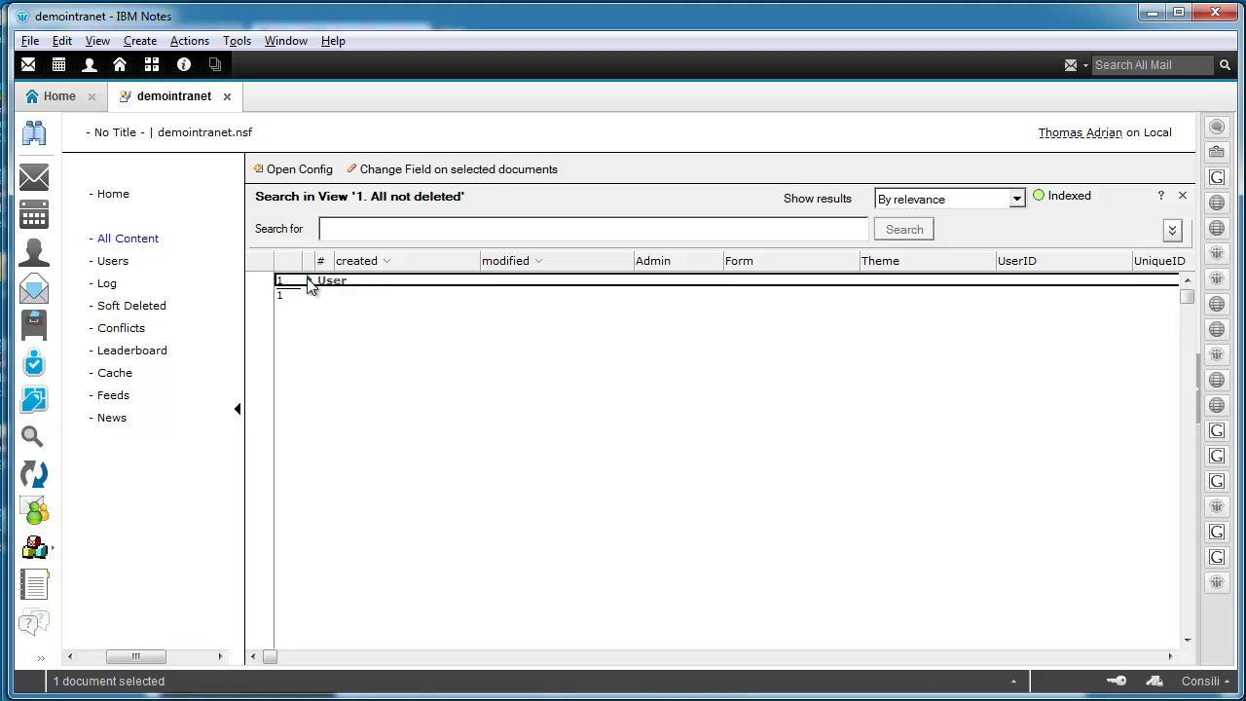
pyautogui.click(309, 281)
pyautogui.click(359, 296)
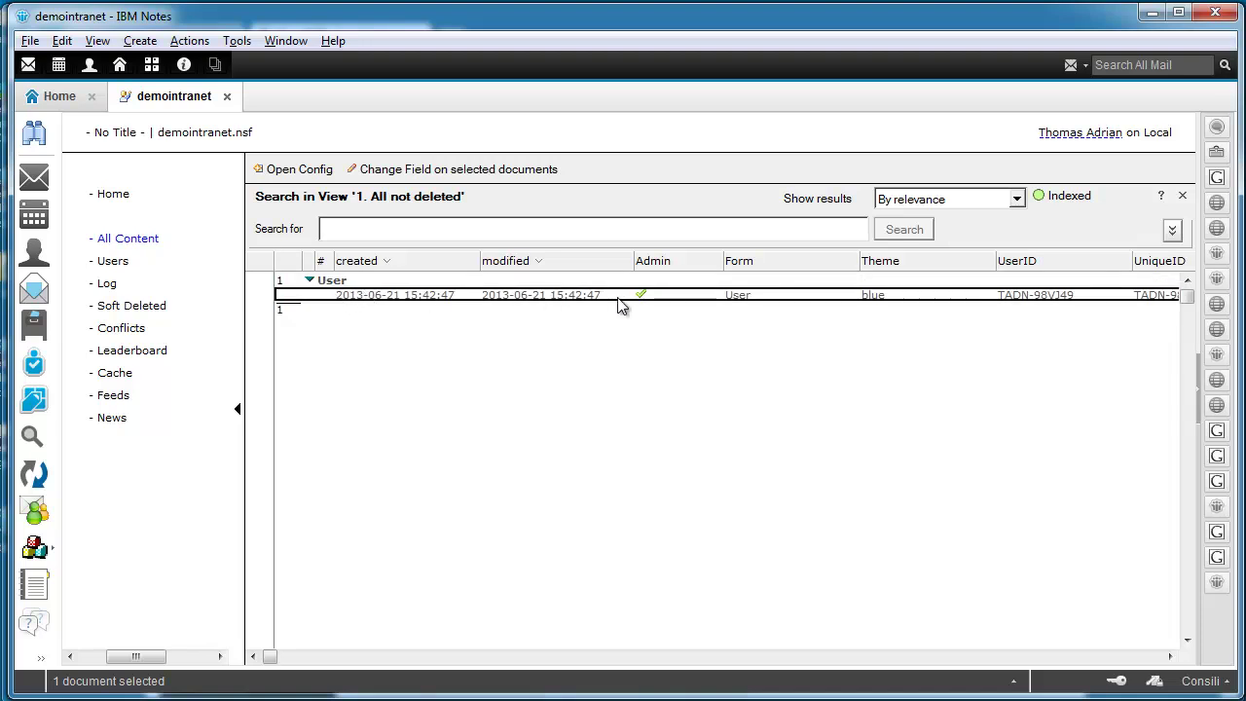
pyautogui.click(113, 263)
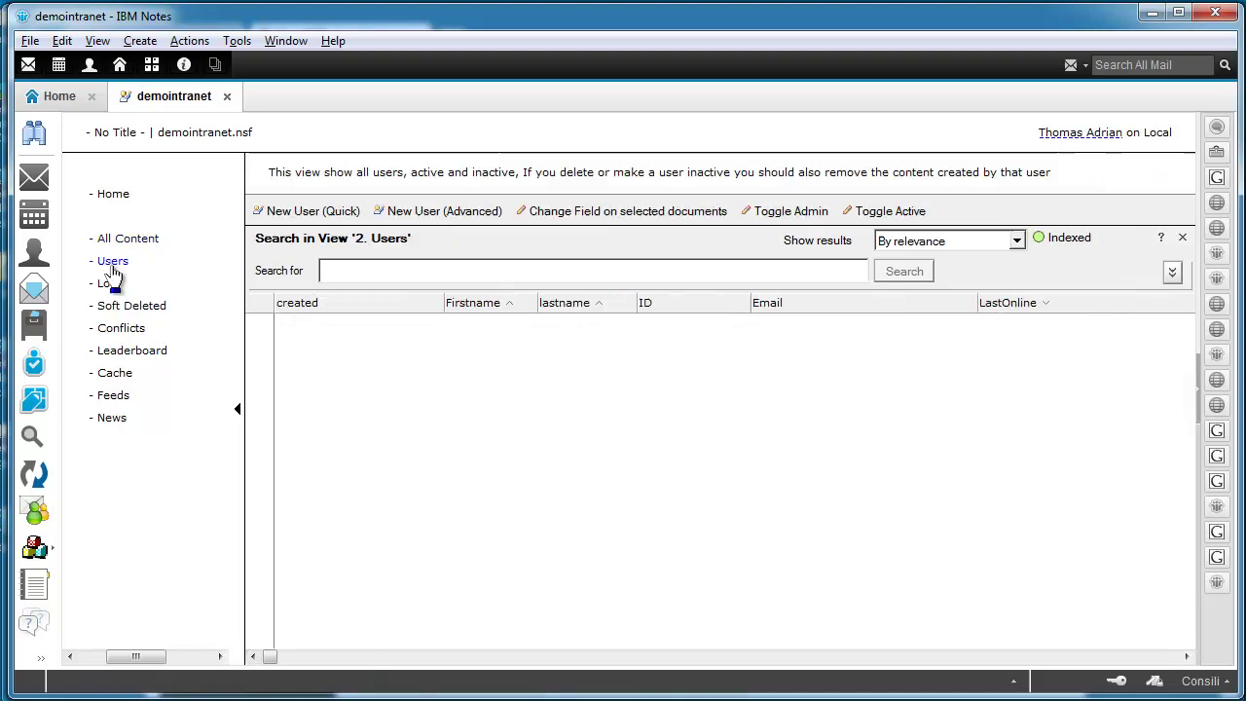
pyautogui.moveTo(271, 658); pyautogui.dragTo(538, 659)
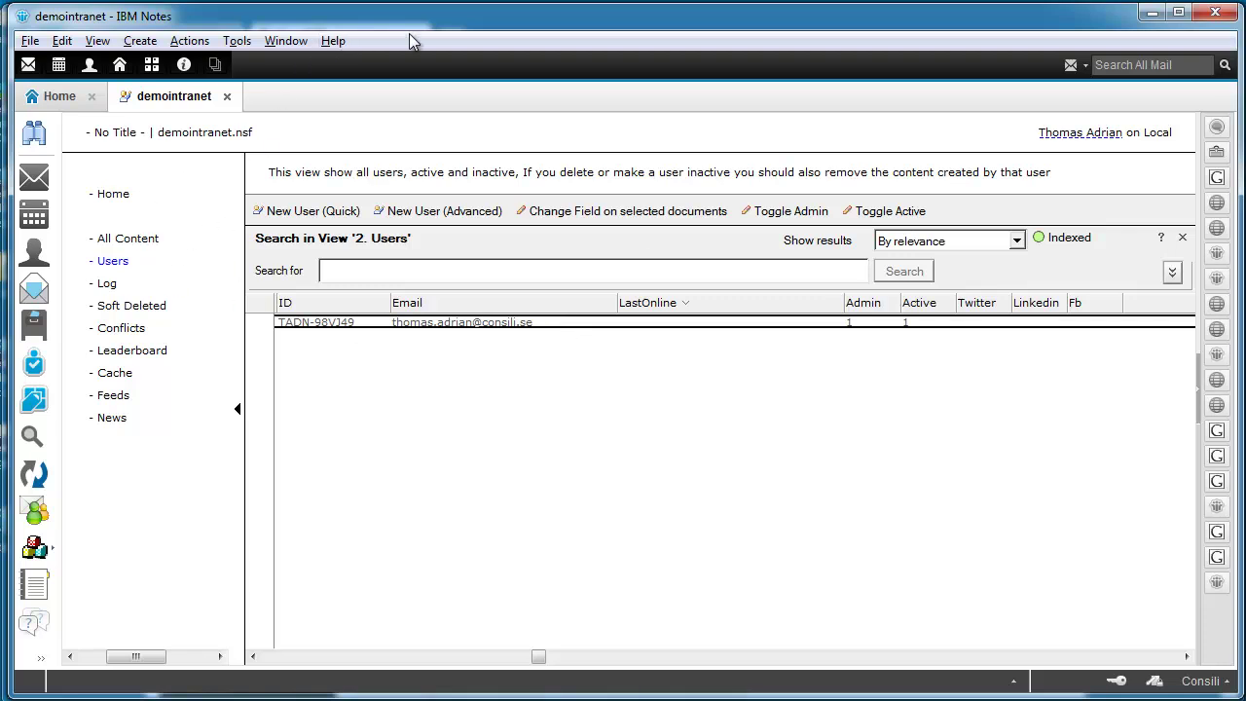
# Step: Open demointranet in Domino Designer and preview it in Chrome at localhost/demointranet.nsf
pyautogui.rightClick(201, 103)
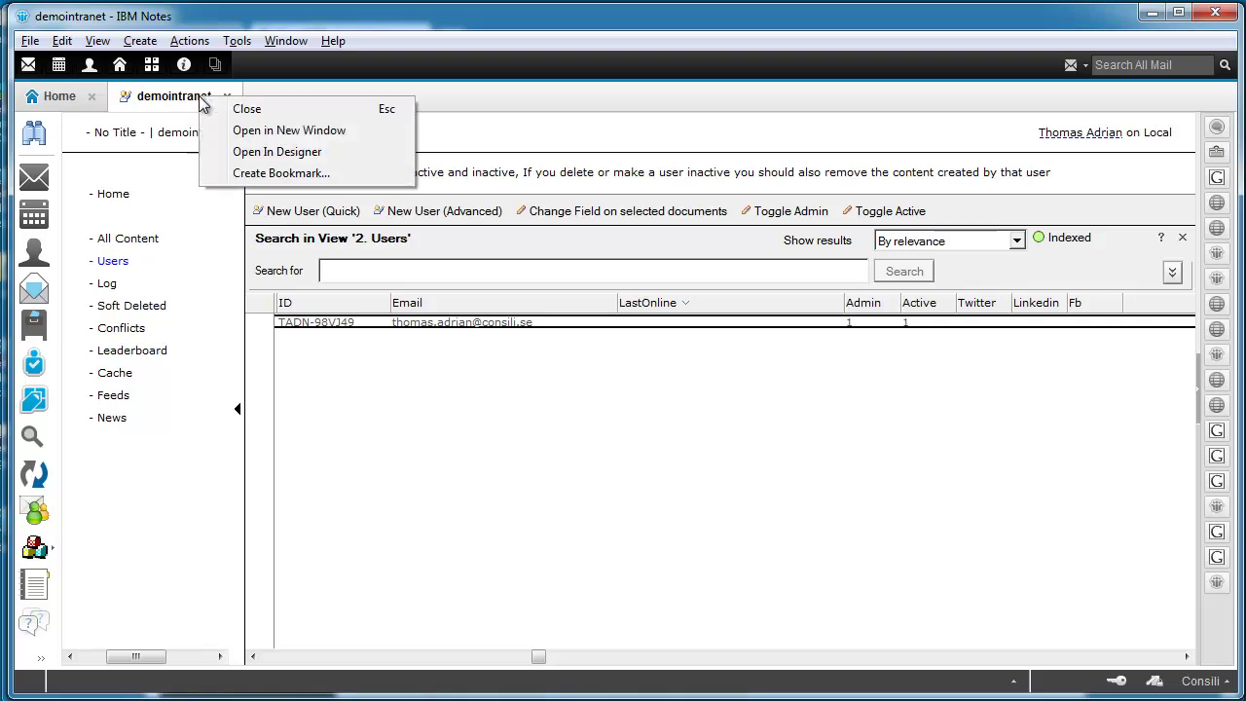
pyautogui.click(255, 152)
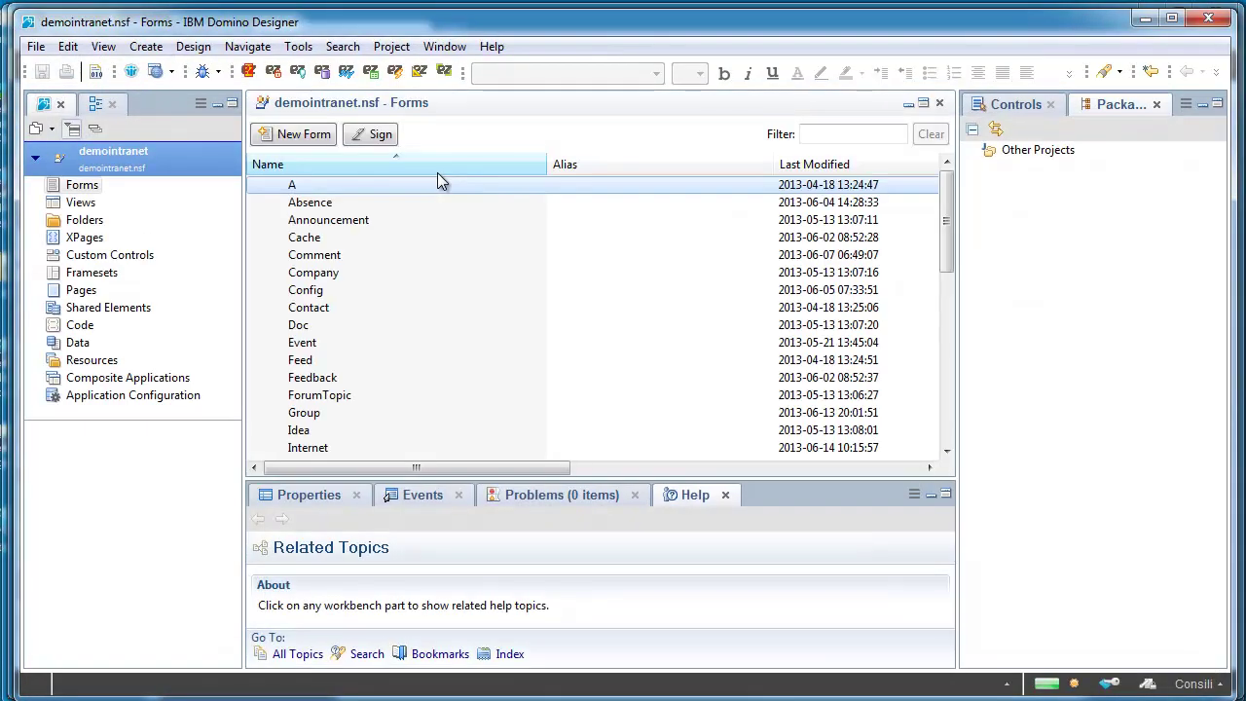
pyautogui.click(153, 157)
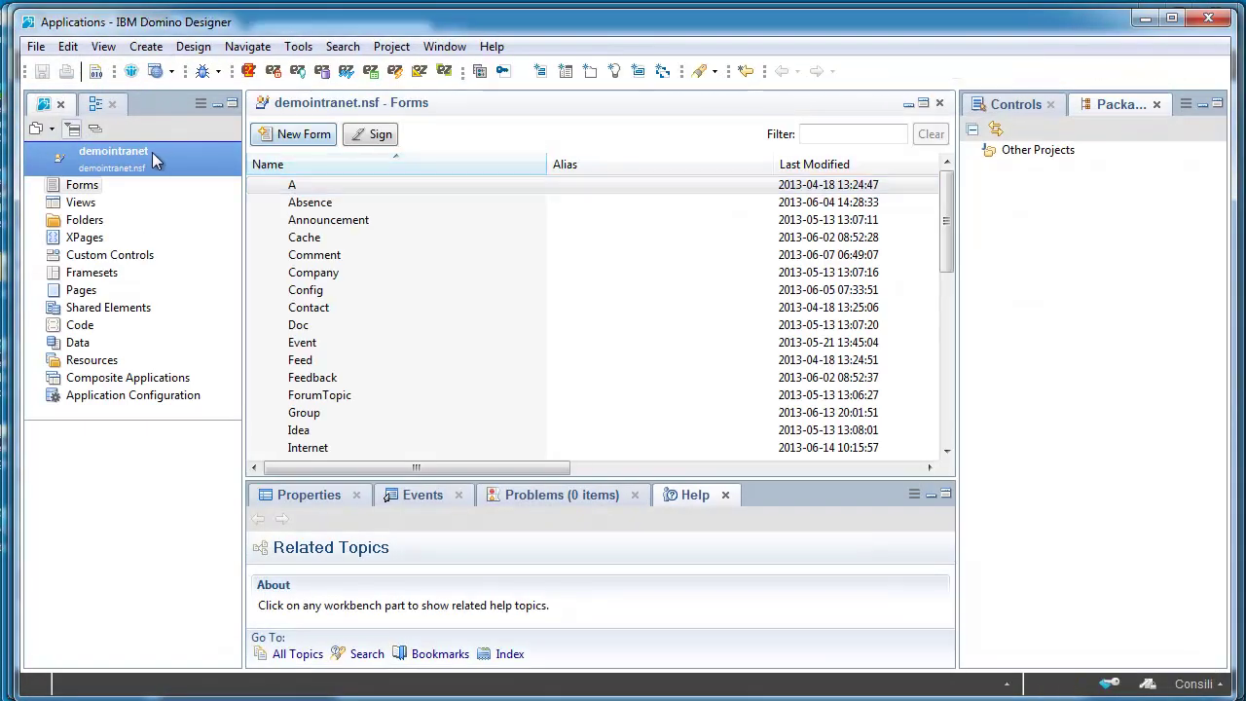
pyautogui.click(155, 72)
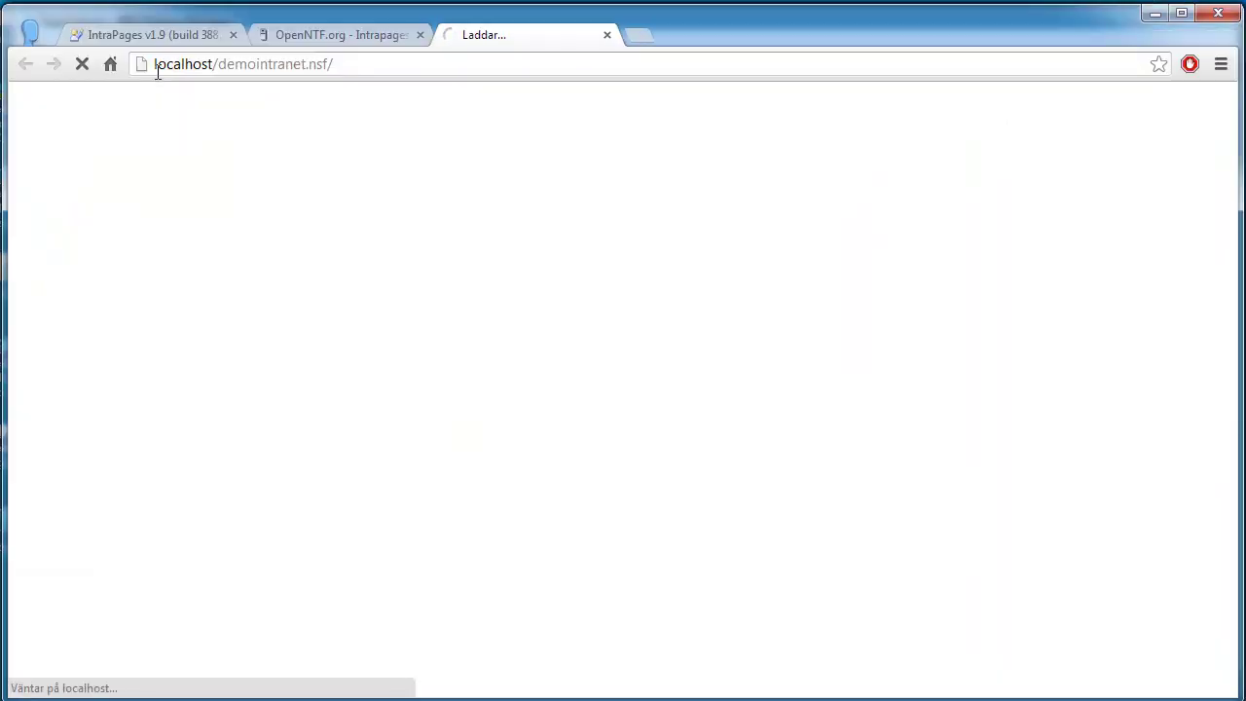
# Step: Highlight the database file name and the server name localhost in the page address
pyautogui.click(247, 65)
pyautogui.click(232, 65)
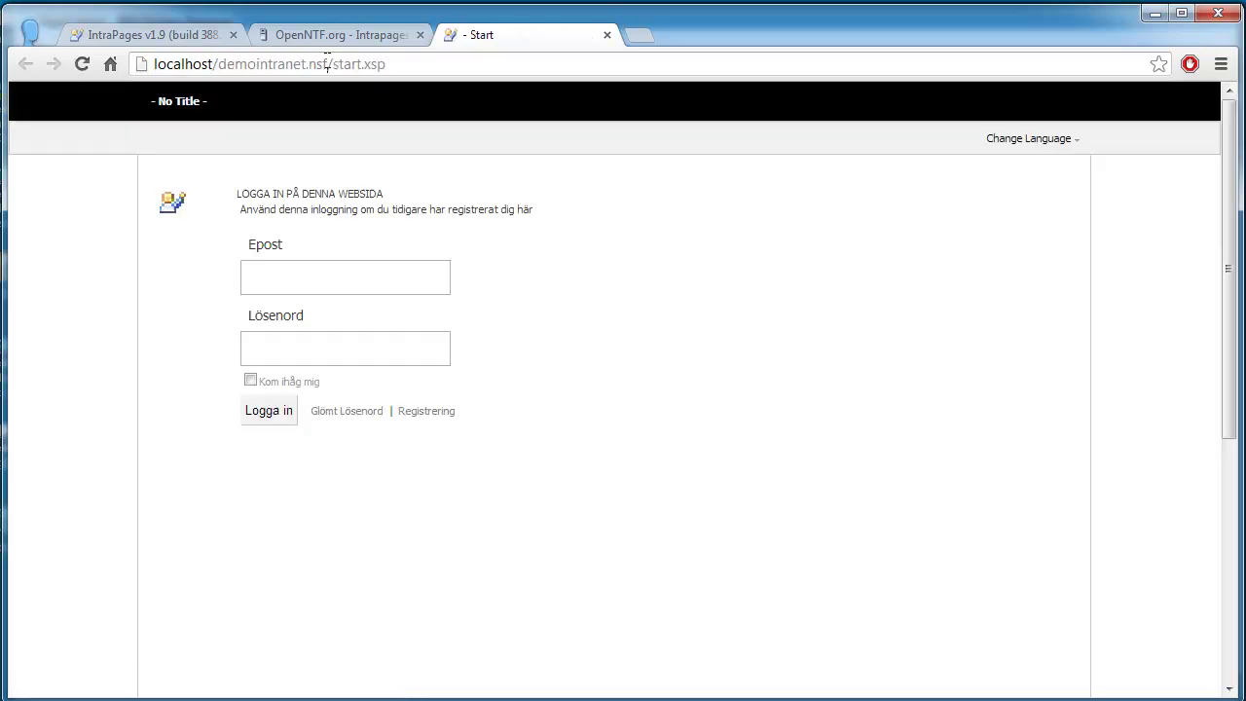
pyautogui.moveTo(328, 65); pyautogui.dragTo(216, 62)
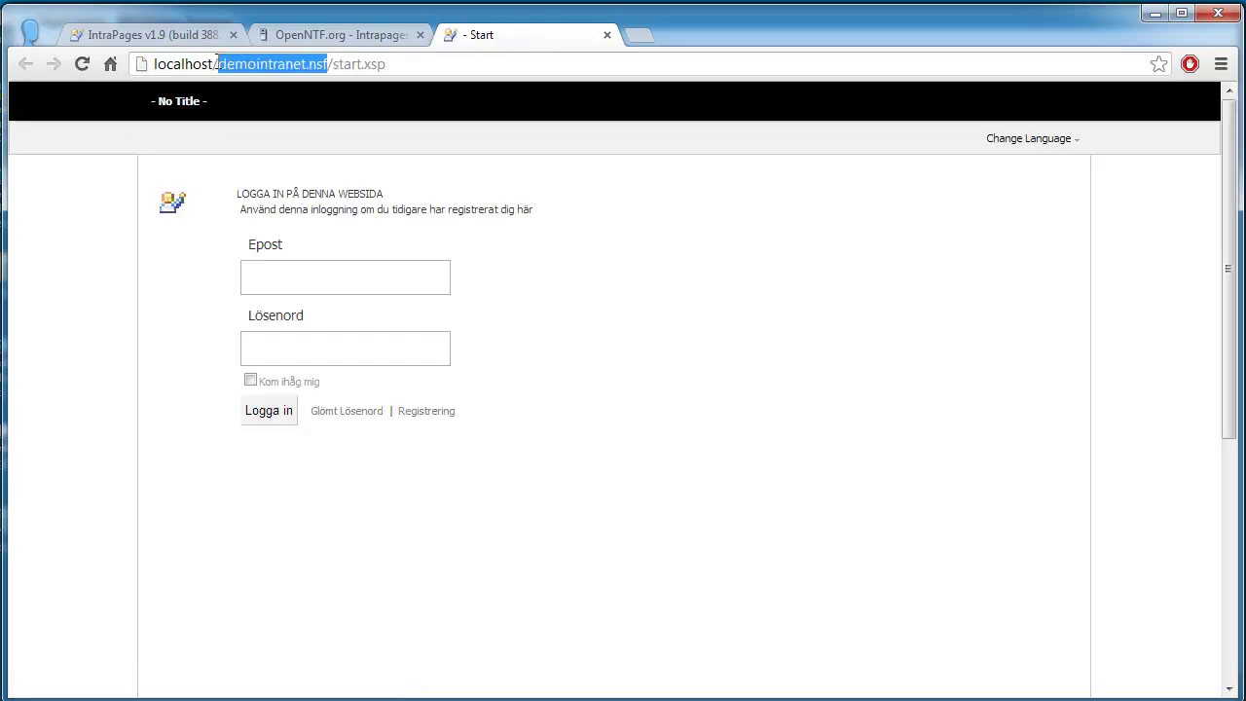
pyautogui.click(328, 64)
pyautogui.moveTo(156, 68); pyautogui.dragTo(209, 64)
pyautogui.click(209, 65)
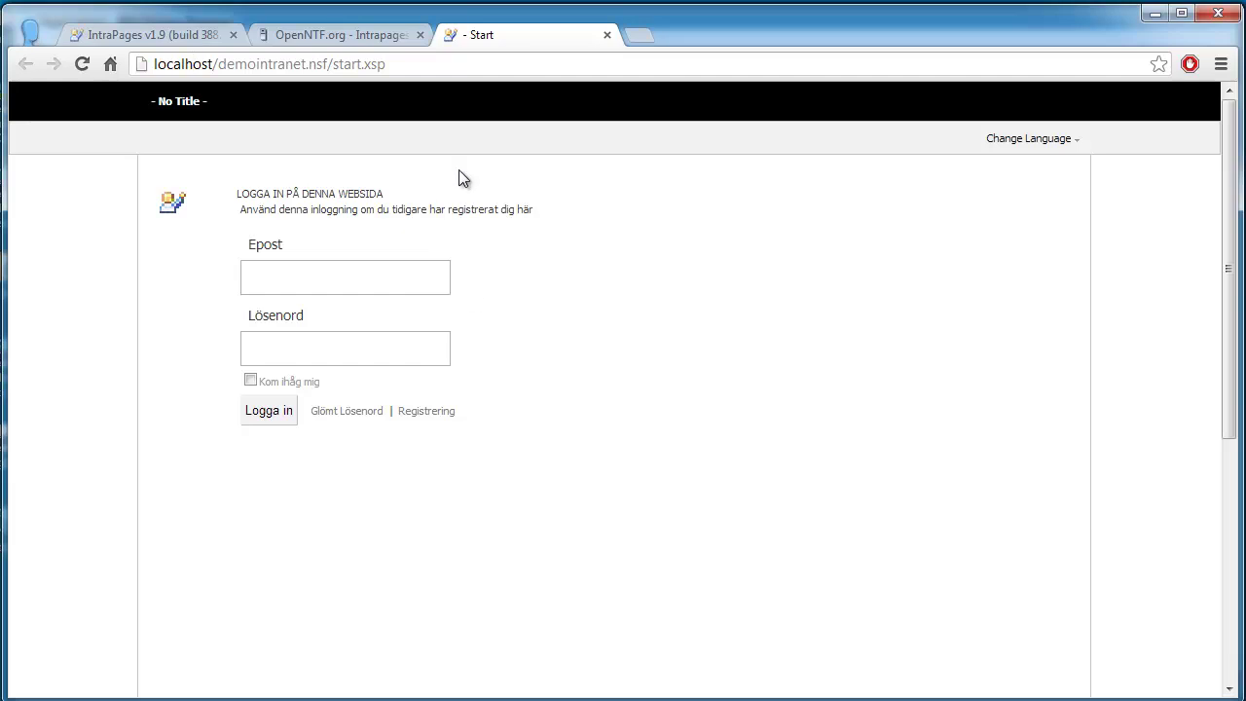
# Step: Sign in to the intranet with the admin user's e-mail and password
pyautogui.click(344, 282)
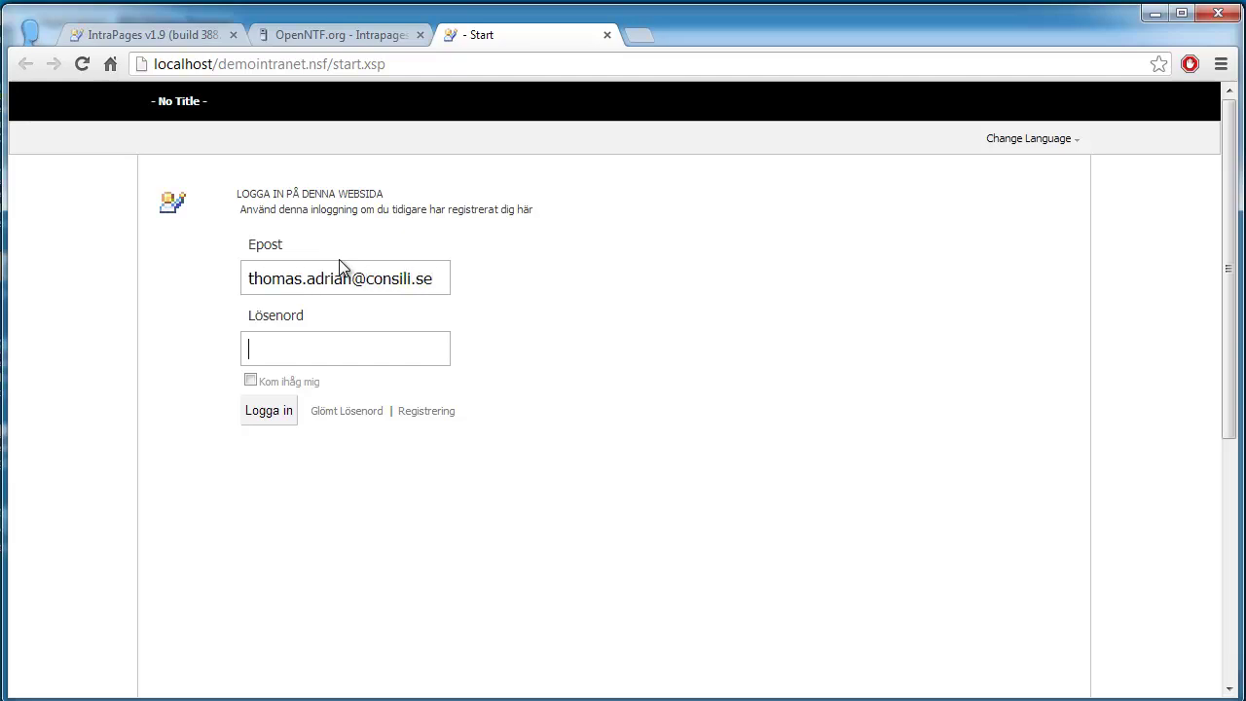
pyautogui.click(270, 415)
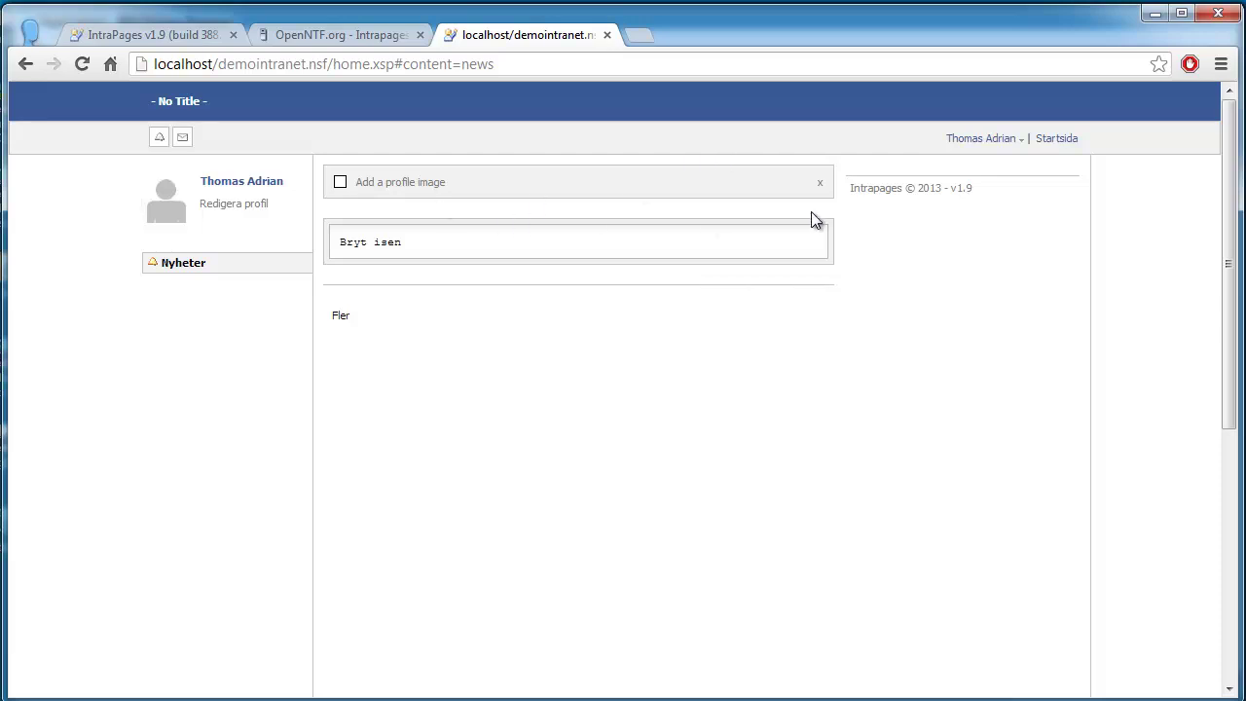
# Step: Open the user-name dropdown at top right to reach the Admin options
pyautogui.click(972, 146)
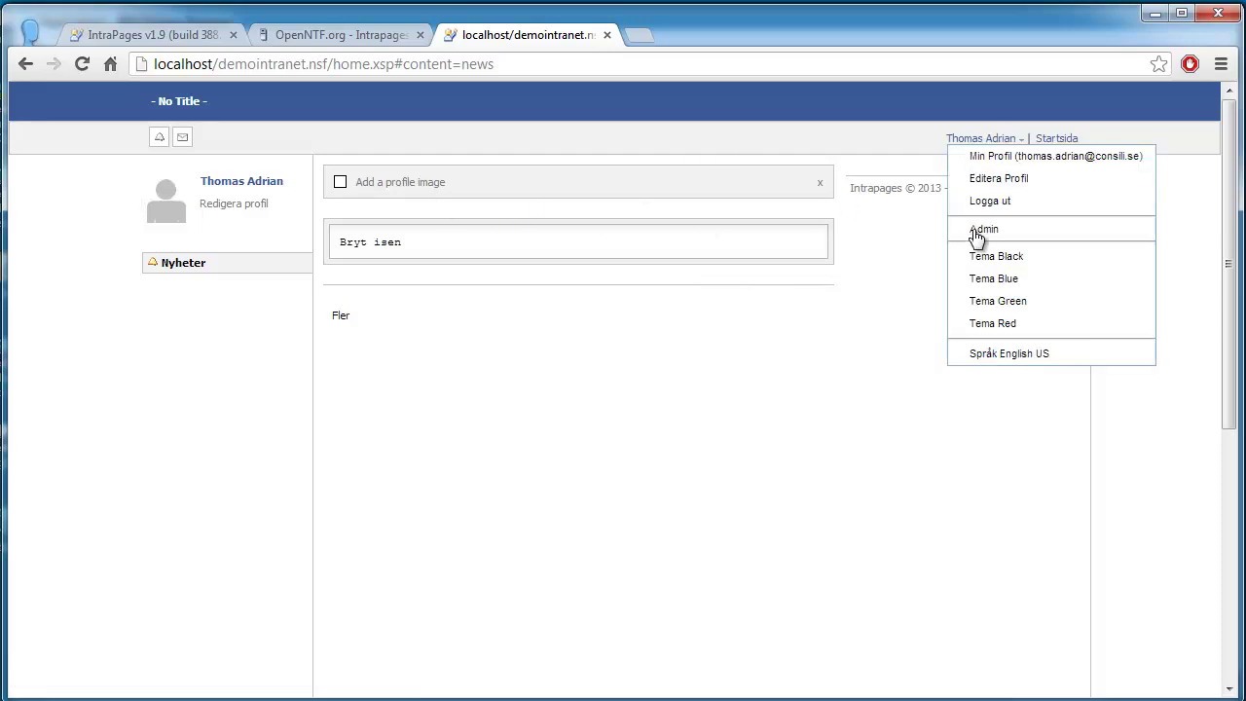
pyautogui.click(721, 459)
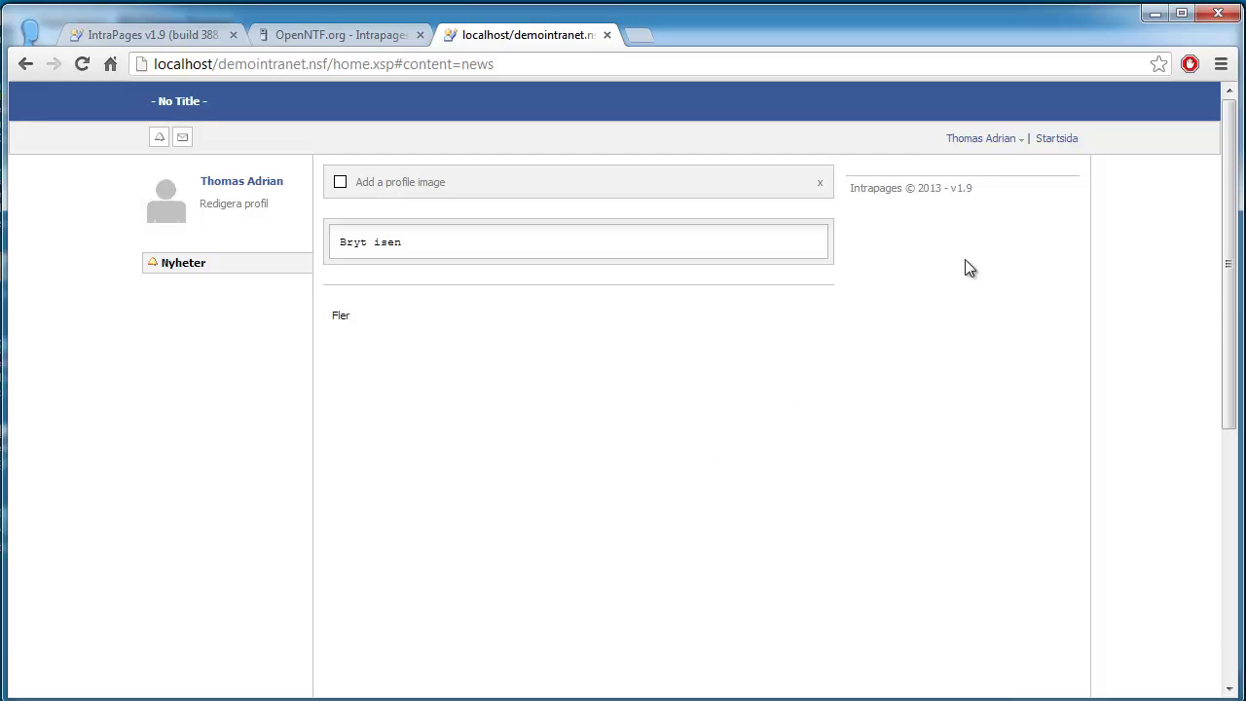
pyautogui.click(979, 146)
# Step: Open Admin > Inställningar from the account dropdown
pyautogui.moveTo(988, 234)
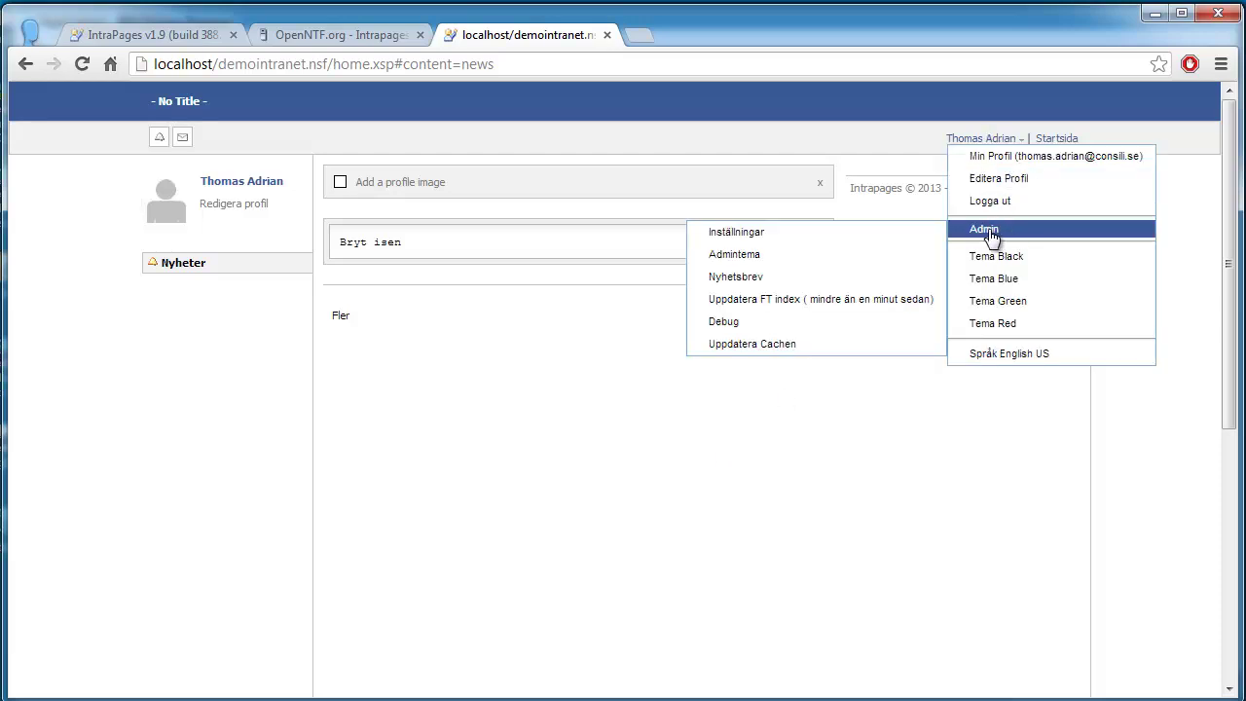
pyautogui.click(237, 511)
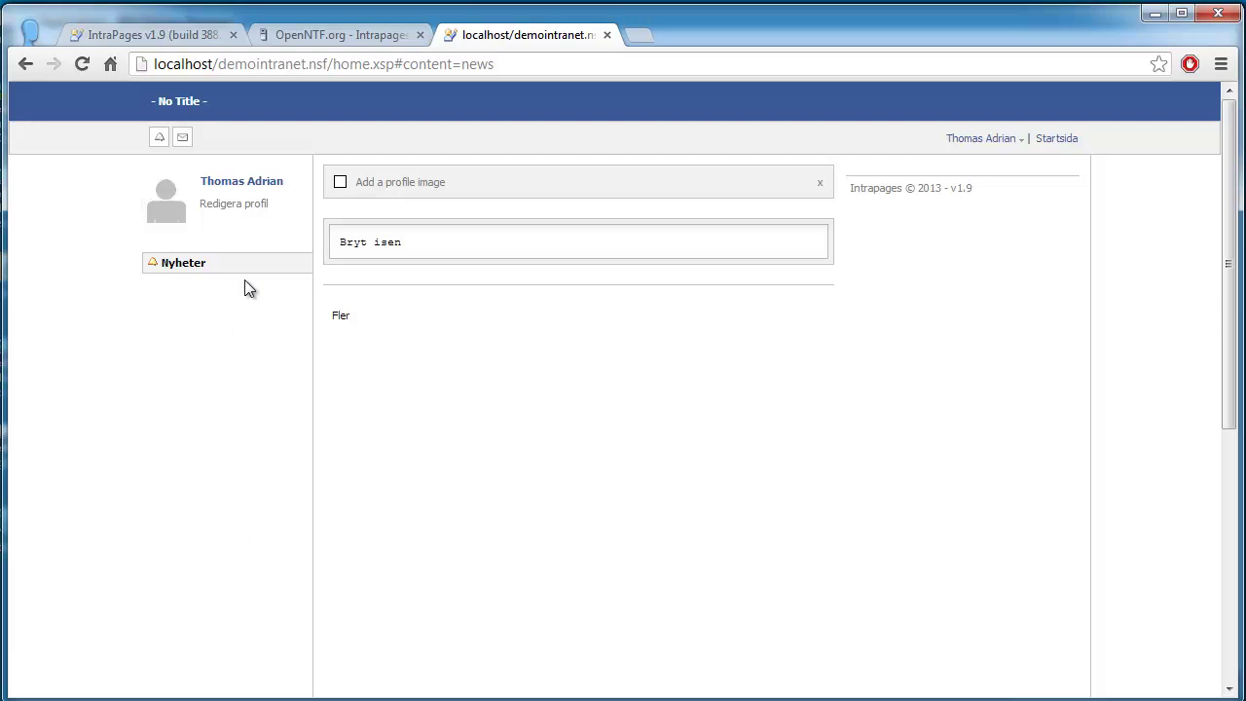
pyautogui.click(979, 146)
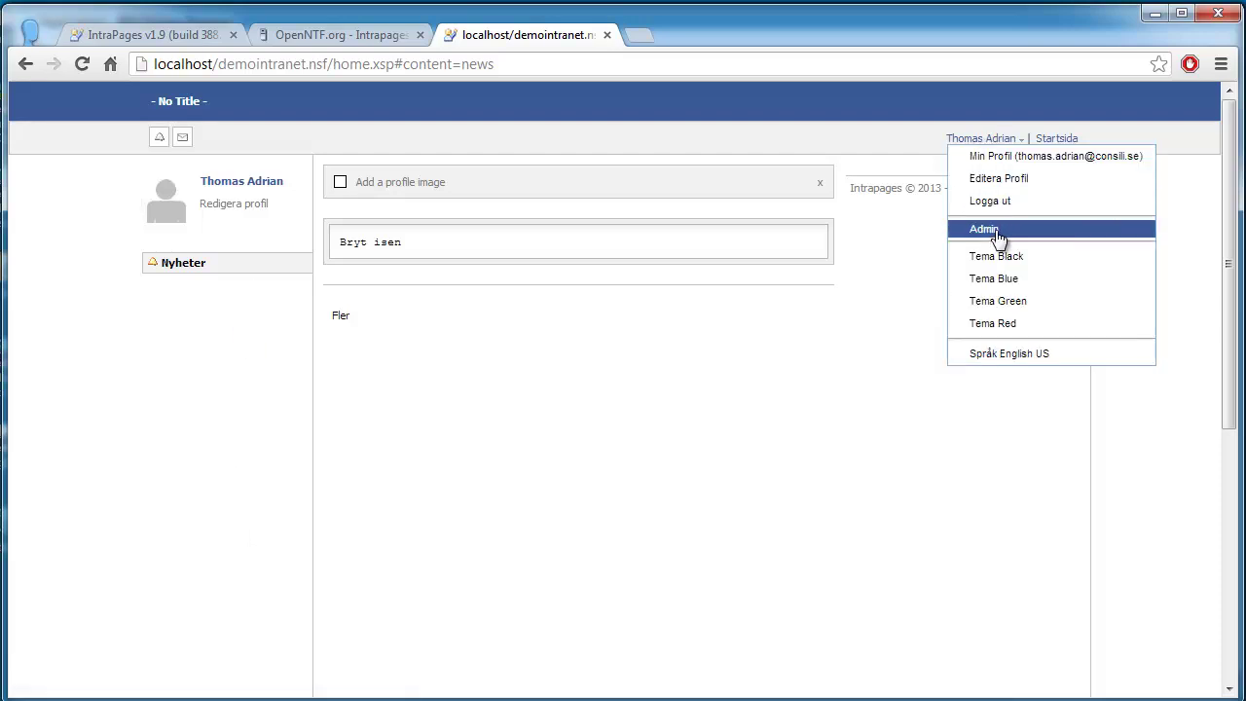
pyautogui.moveTo(993, 232)
pyautogui.click(753, 233)
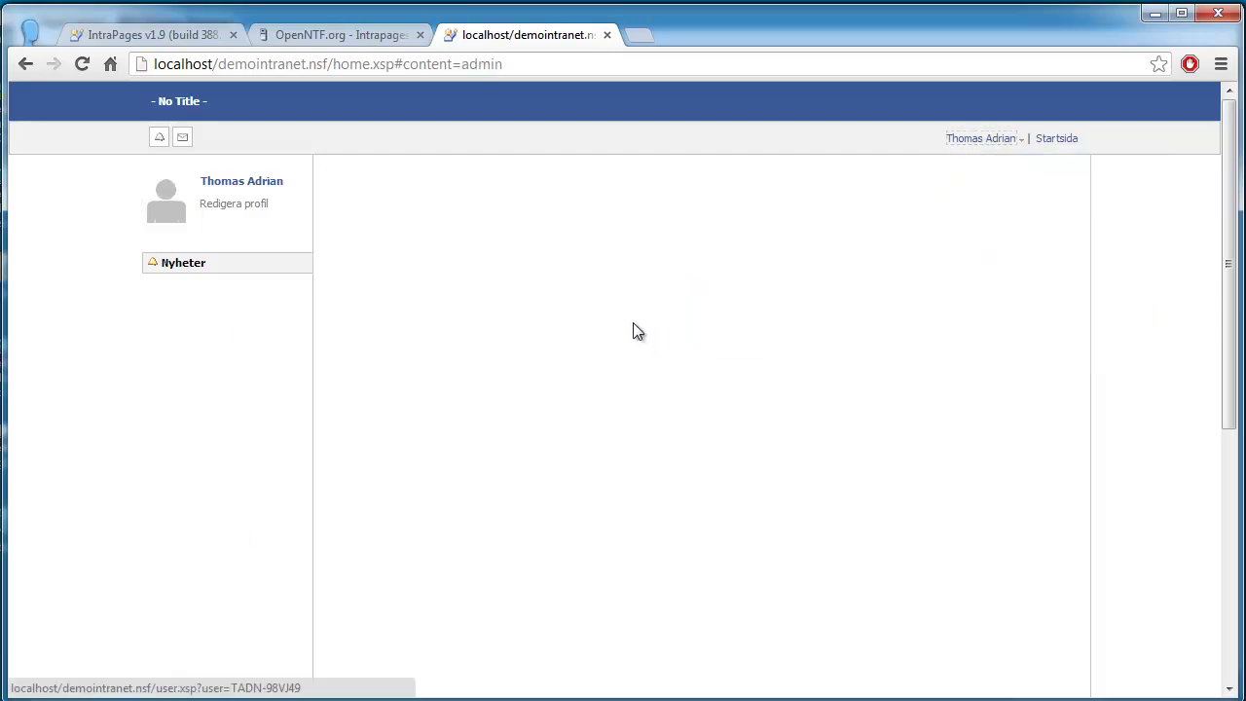
# Step: On the Appar tab, enable every homepage app with Välj alla
pyautogui.click(589, 272)
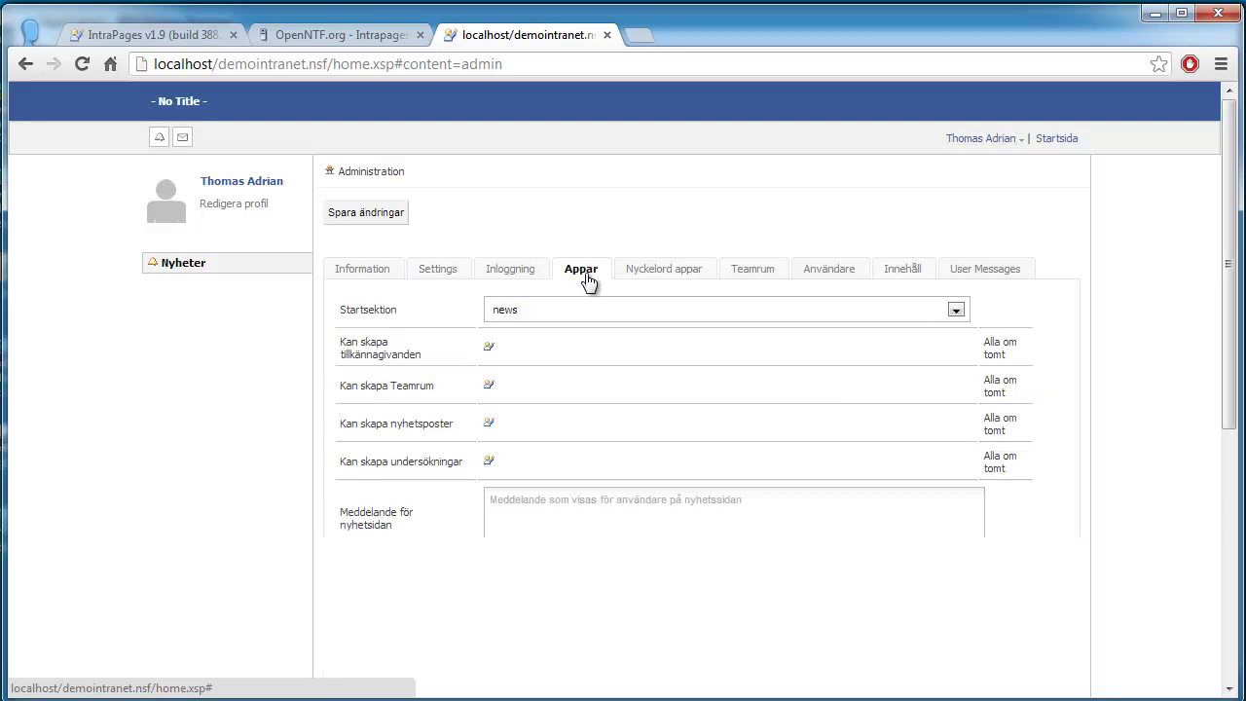
pyautogui.scroll(-3, 642, 270)
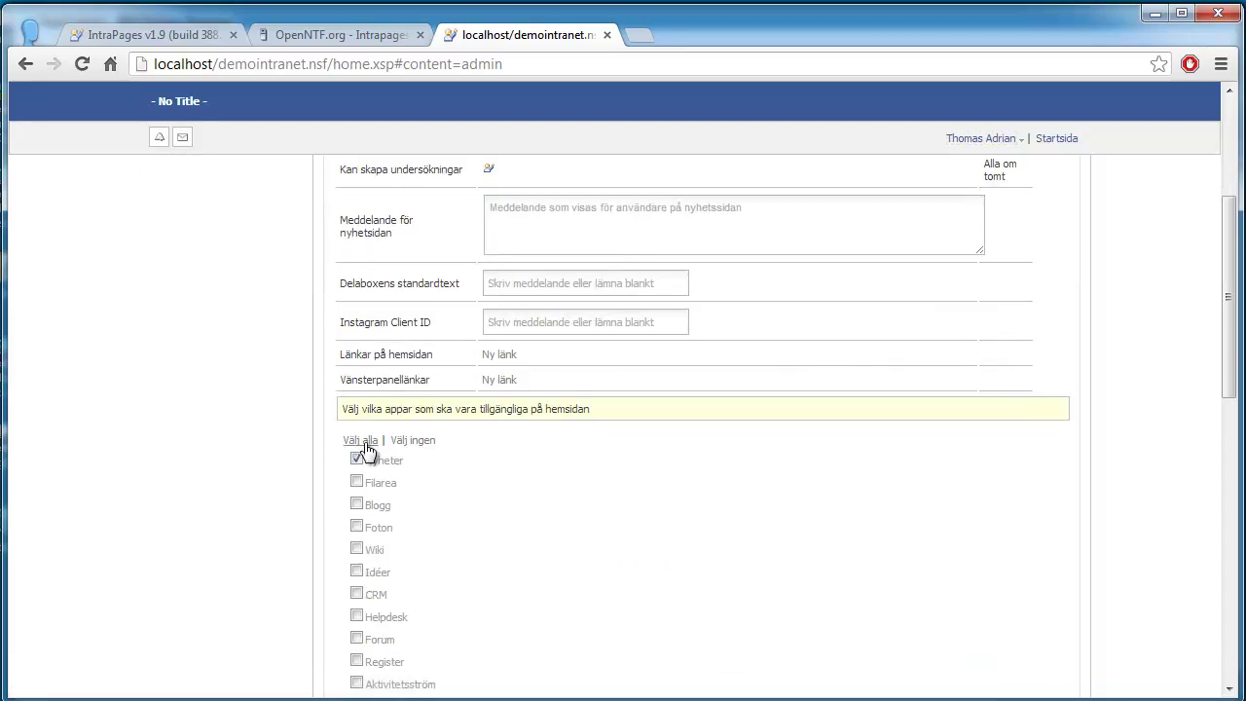
pyautogui.click(368, 444)
pyautogui.scroll(3, 656, 331)
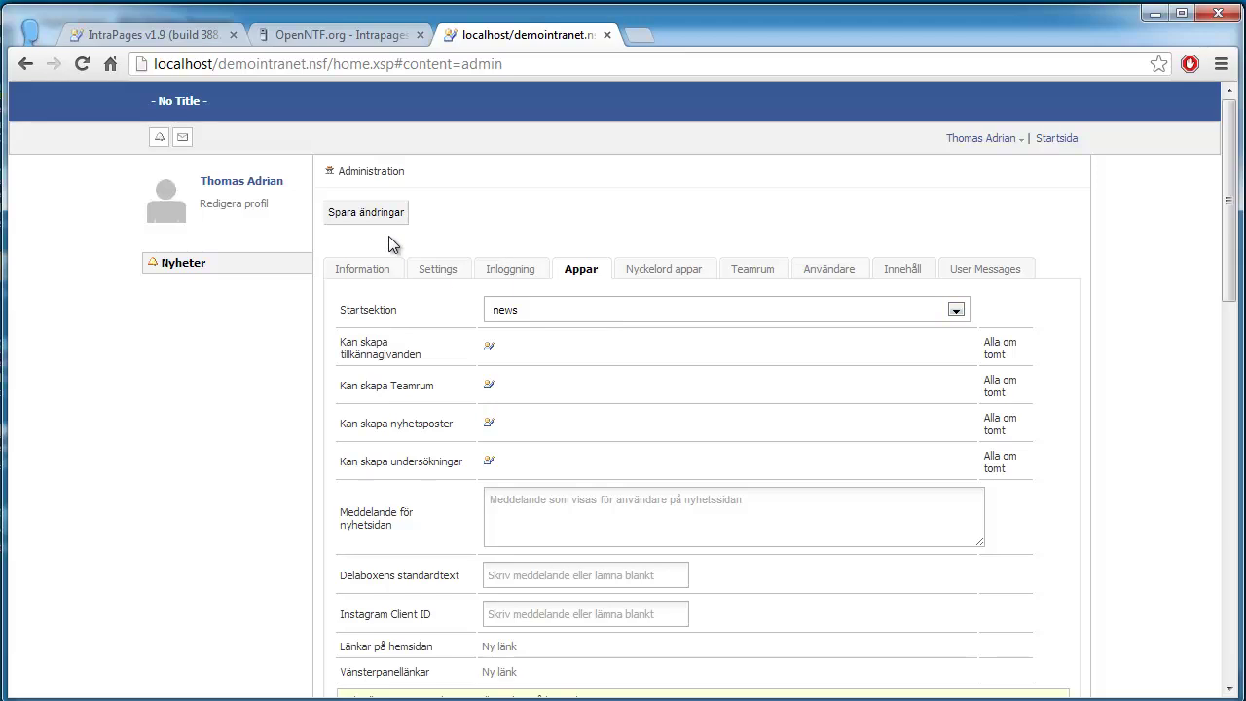
# Step: Enter 'Volvo Intranet' in the Namn field and save the changes
pyautogui.click(440, 276)
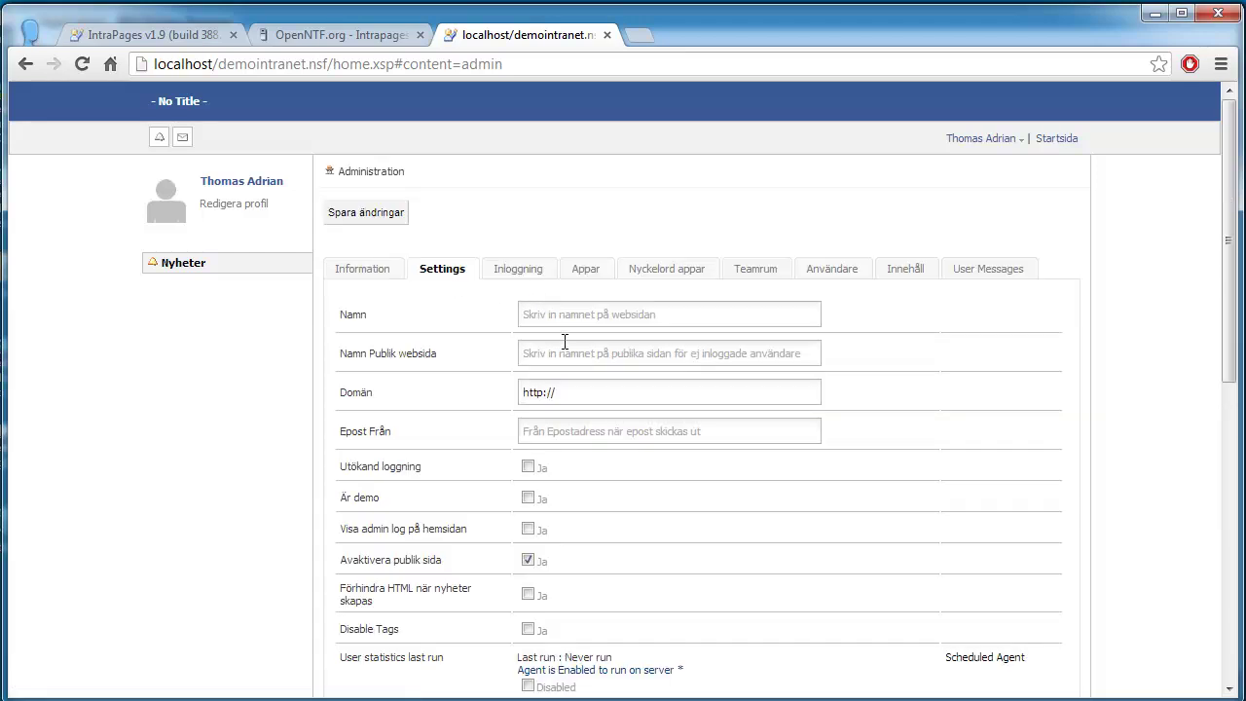
pyautogui.click(572, 325)
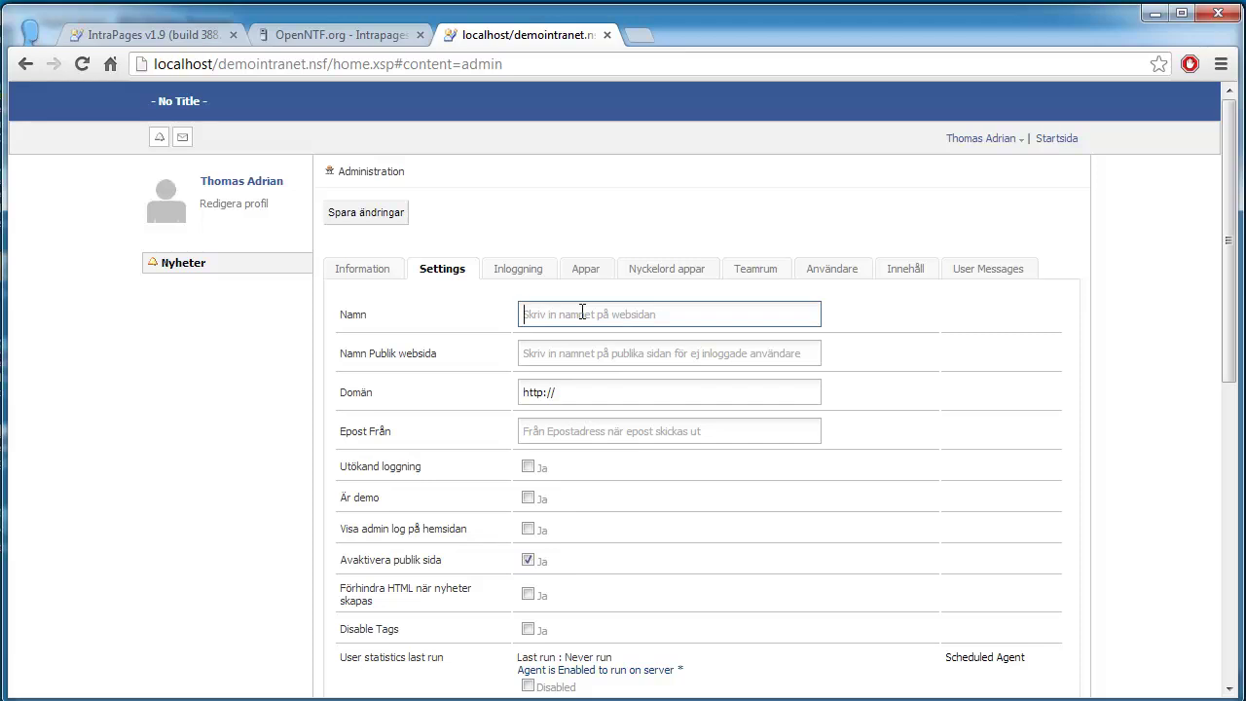
pyautogui.write('Volvo Intranet')
pyautogui.click(352, 213)
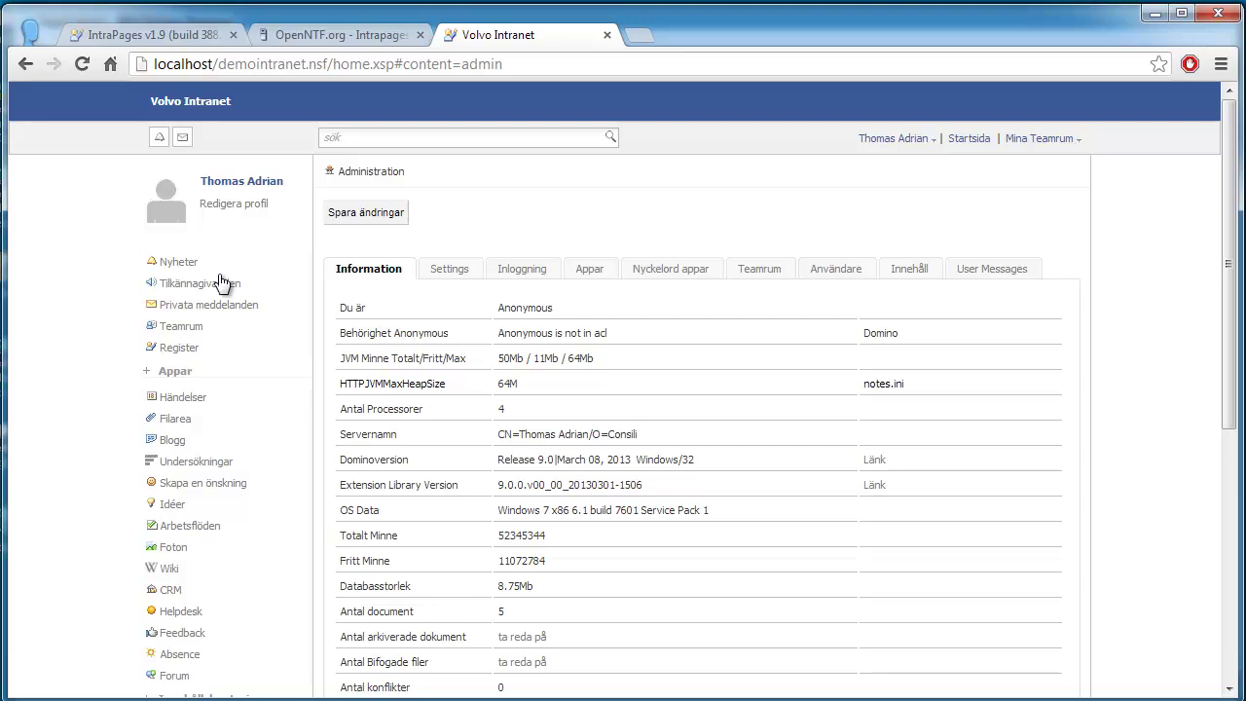
# Step: Share a post reading 'Testing' on the News page
pyautogui.click(222, 439)
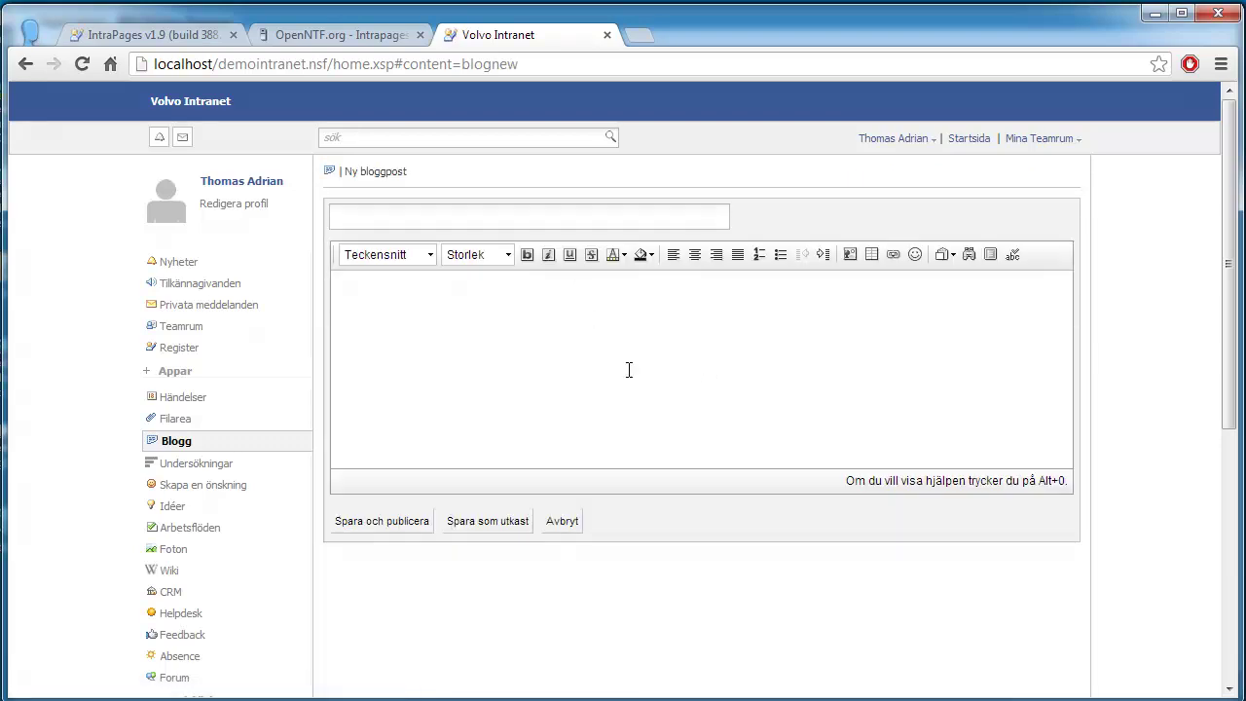
pyautogui.click(215, 263)
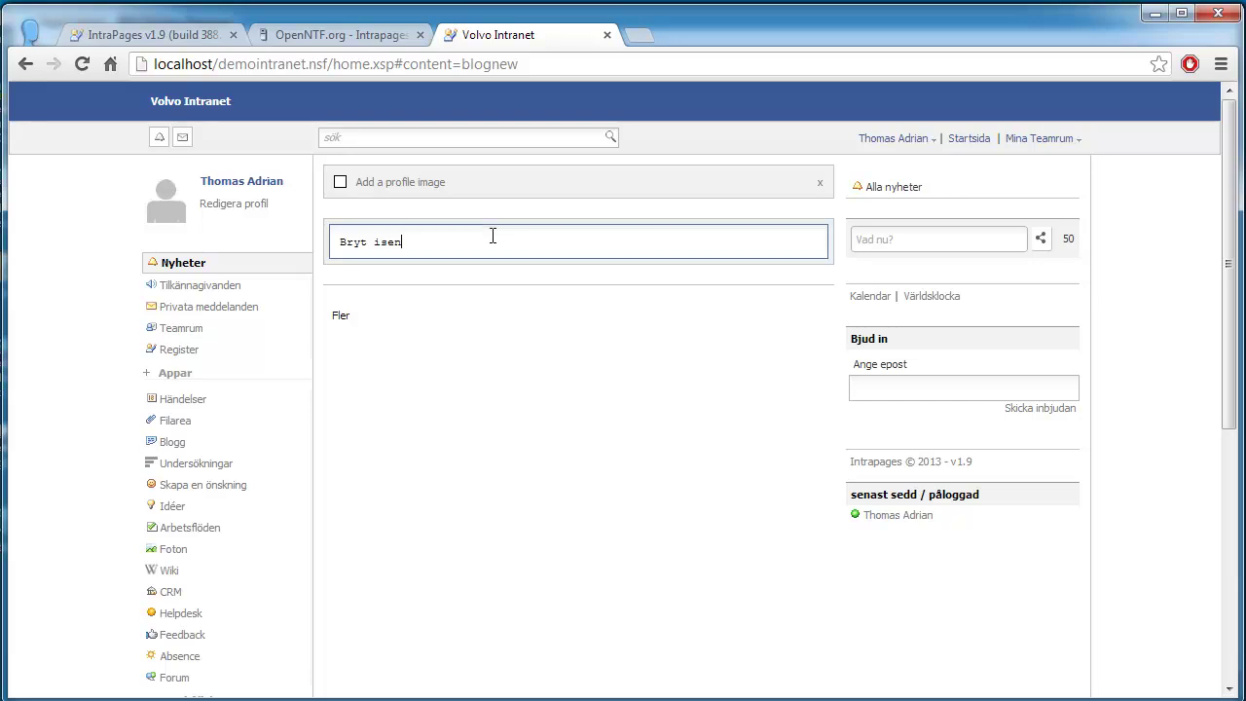
pyautogui.write('Testing')
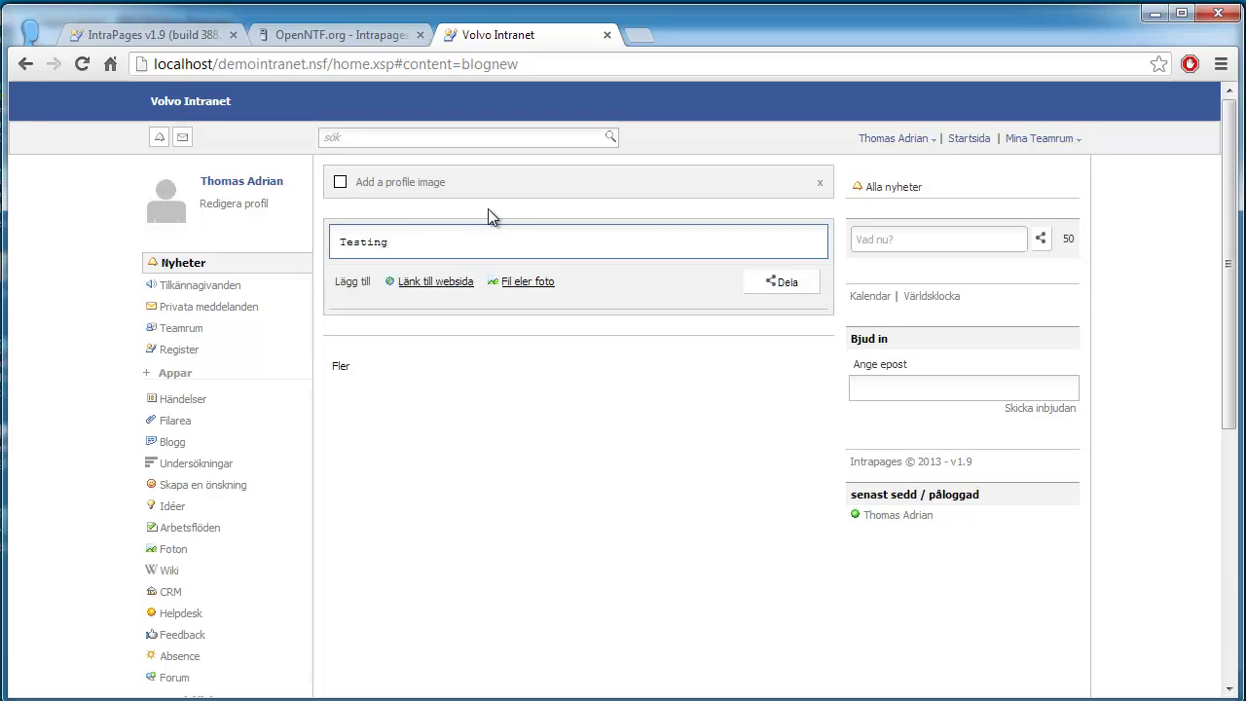
pyautogui.click(765, 281)
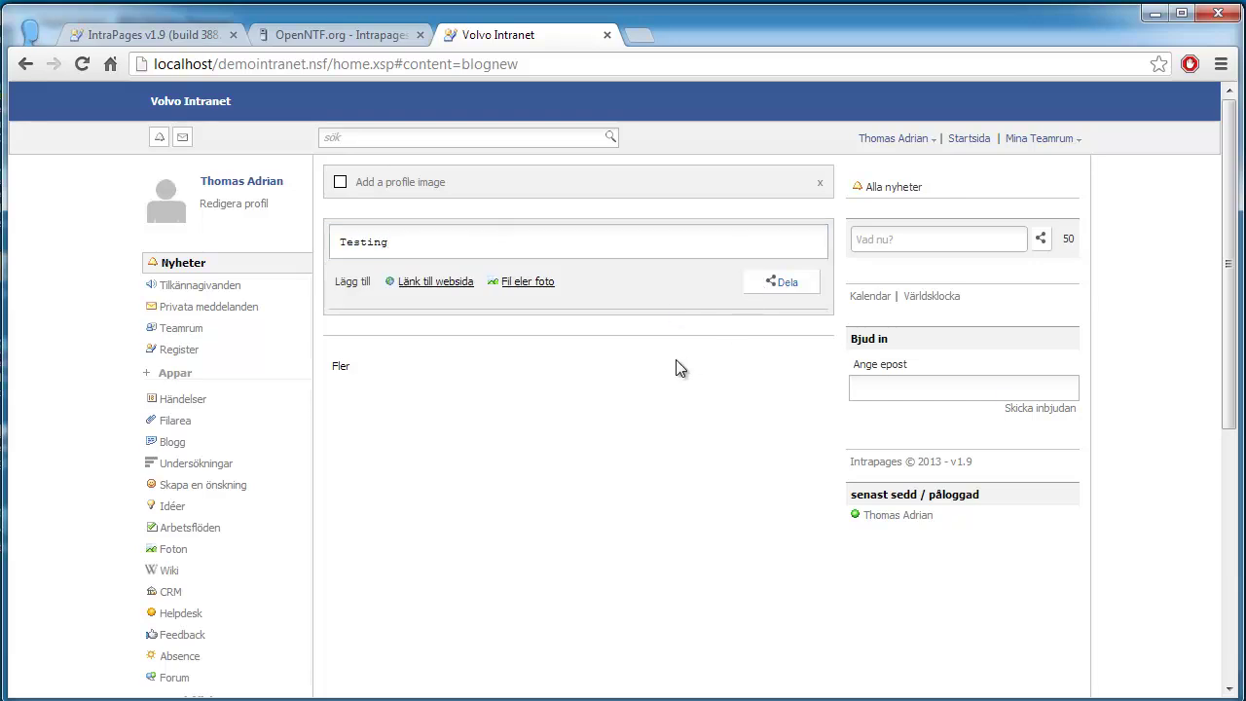
# Step: Attach the smiling sun image as a new photo post
pyautogui.click(495, 250)
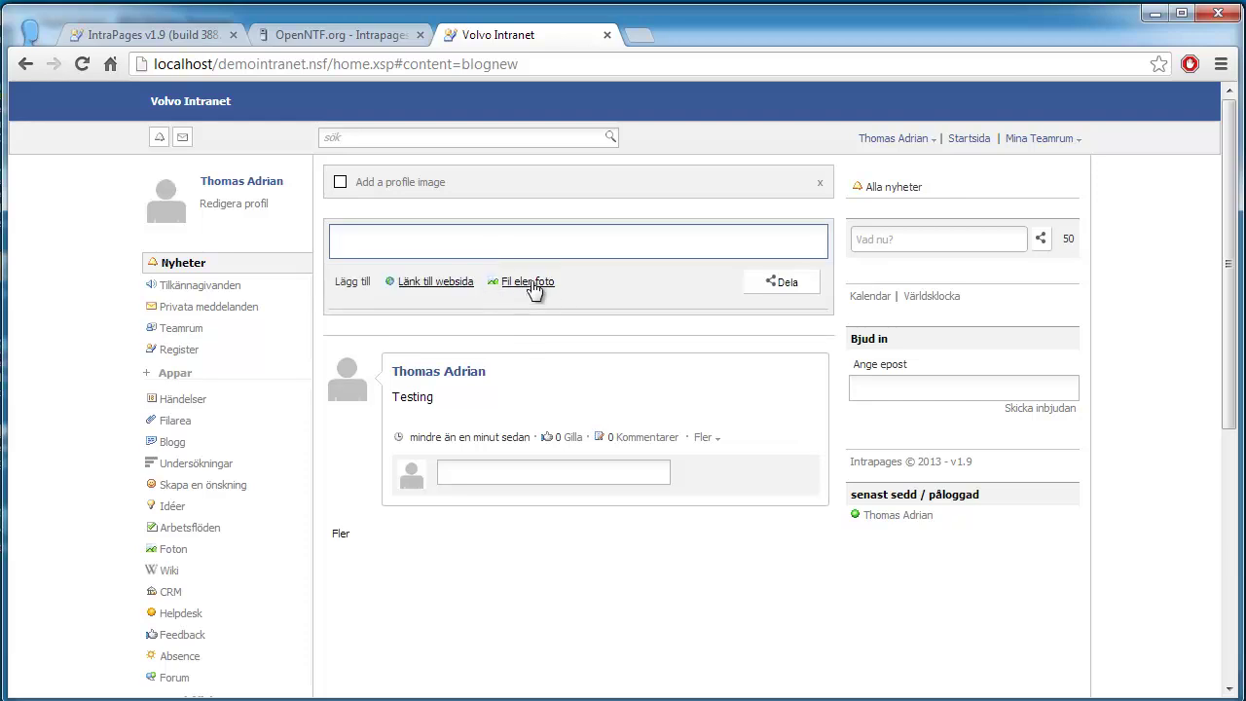
pyautogui.click(536, 284)
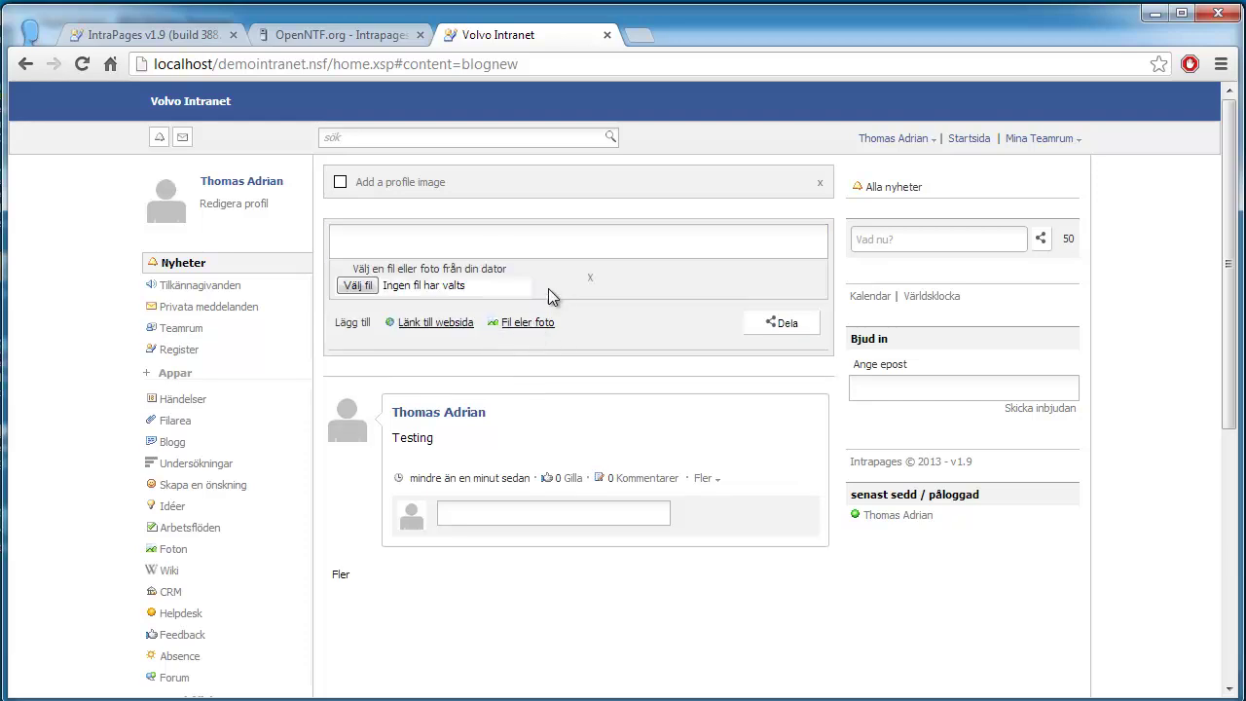
pyautogui.click(359, 286)
pyautogui.doubleClick(328, 181)
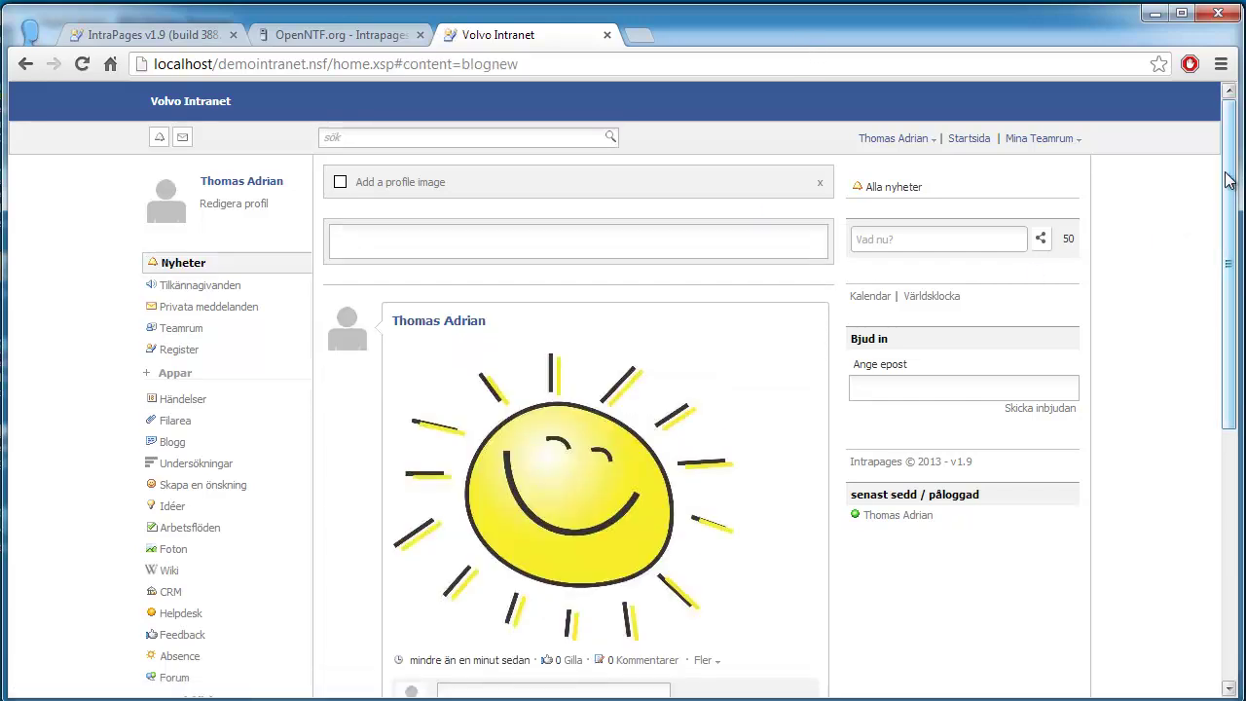
# Step: Check that the sun photo post now tops the news feed
pyautogui.moveTo(1229, 180); pyautogui.dragTo(1178, 265)
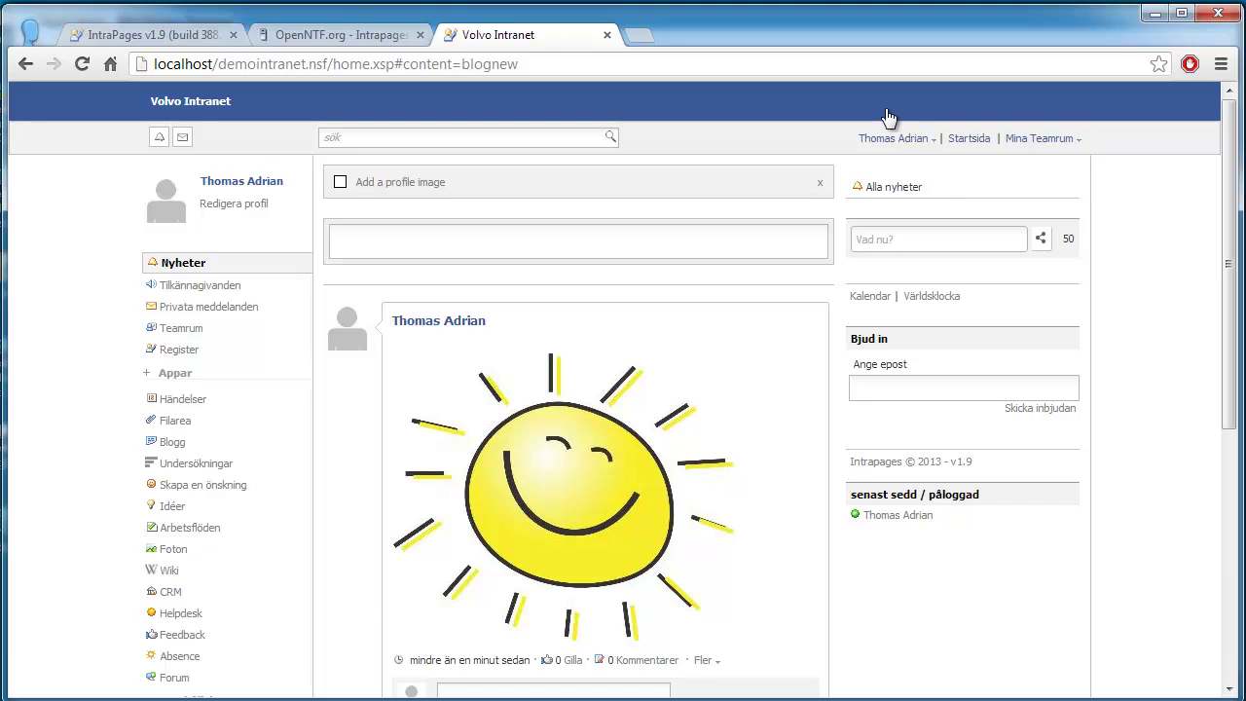
pyautogui.click(892, 139)
pyautogui.click(736, 307)
pyautogui.scroll(-2, 1178, 392)
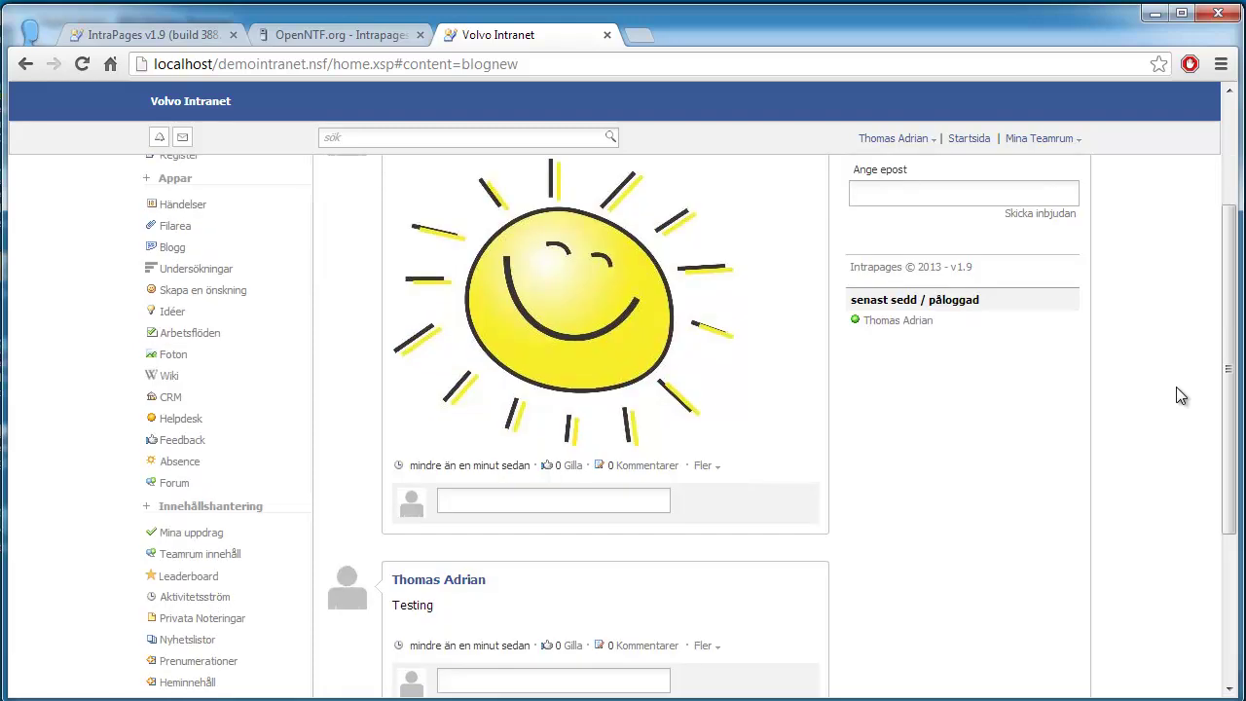
pyautogui.scroll(2, 1179, 395)
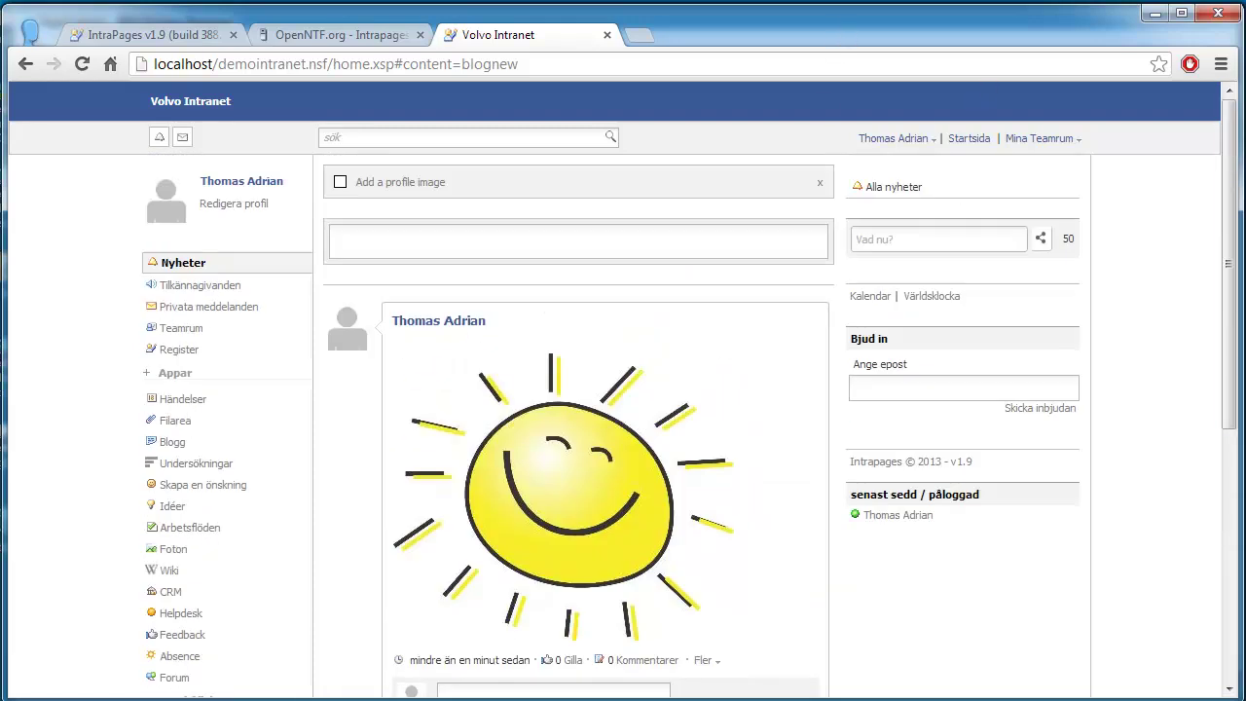
pyautogui.moveTo(1225, 185)
pyautogui.mouseDown()
pyautogui.moveTo(1225, 216)
pyautogui.moveTo(1225, 185)
pyautogui.mouseUp()
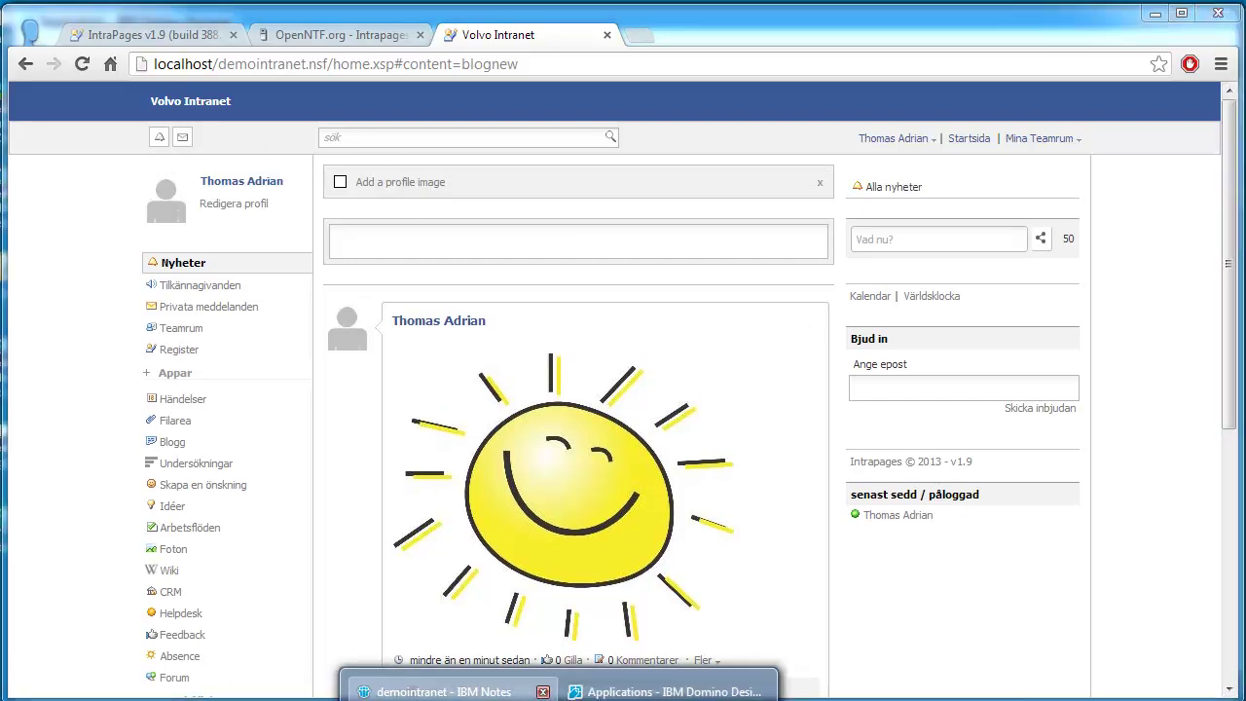
# Step: In demointranet's All Content view, collapse A and expand Post to browse its two documents
pyautogui.click(439, 682)
pyautogui.click(122, 238)
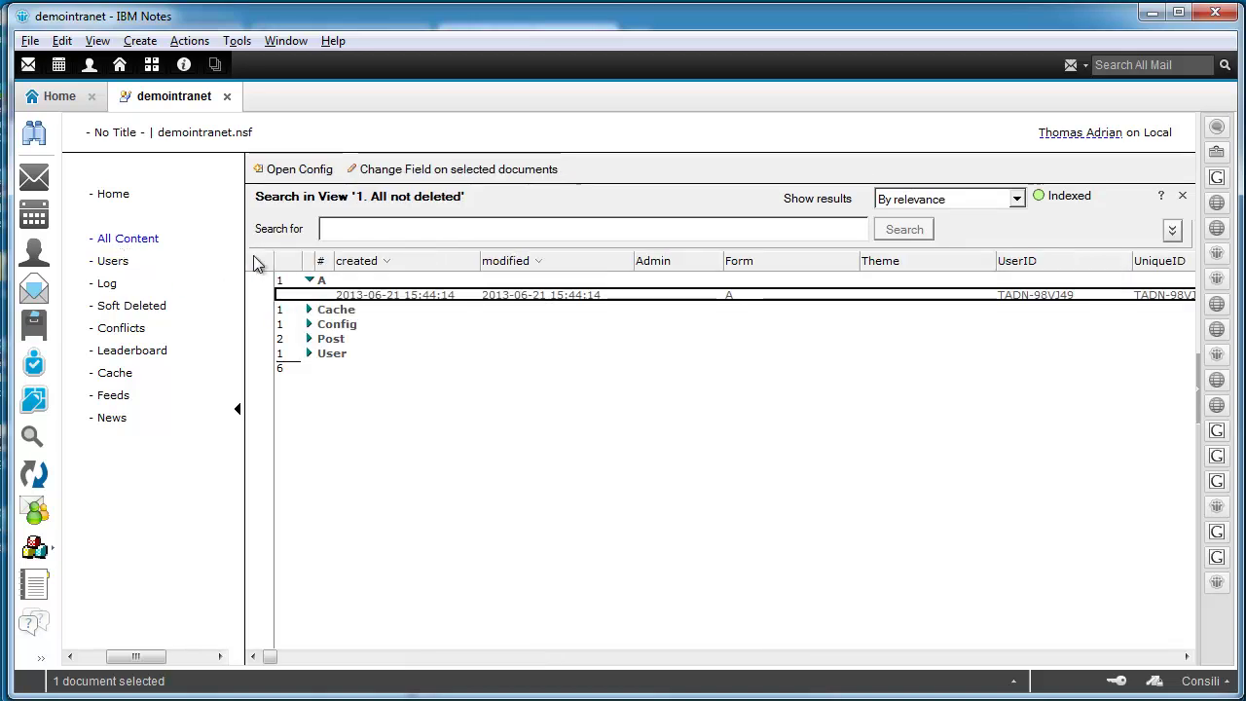
pyautogui.click(310, 281)
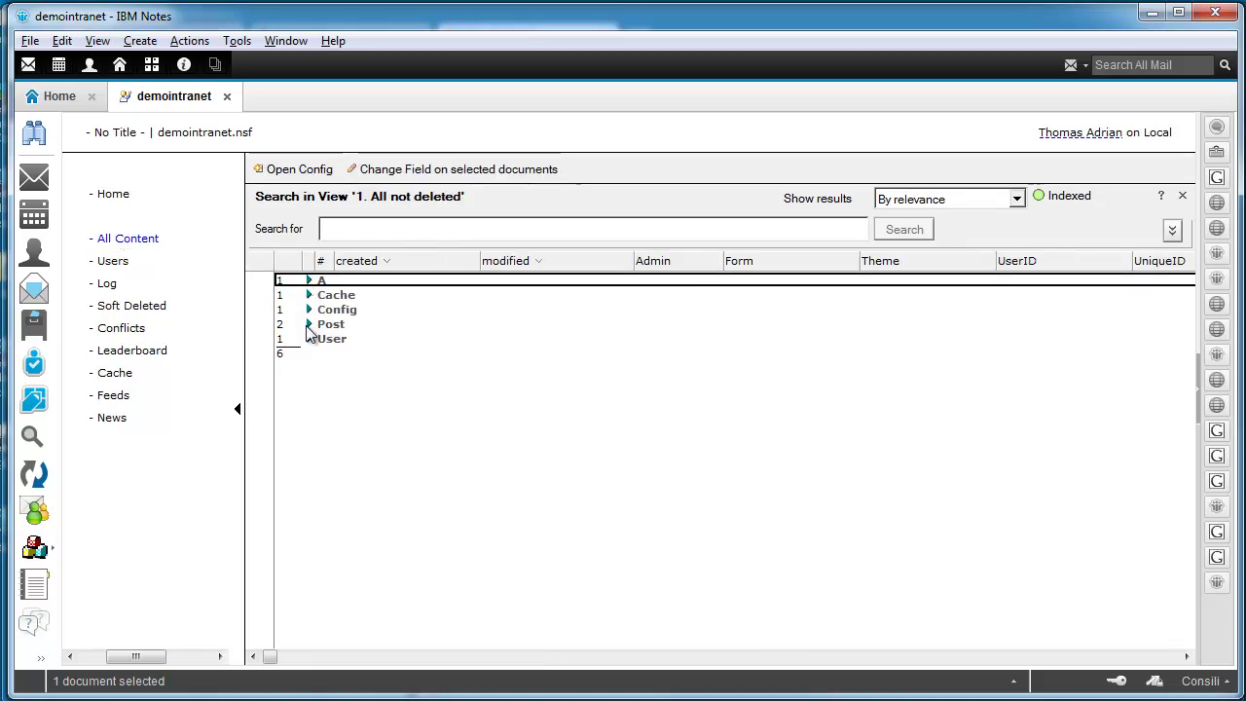
pyautogui.click(308, 327)
pyautogui.press('Down')
pyautogui.press('Down')
pyautogui.press('Up')
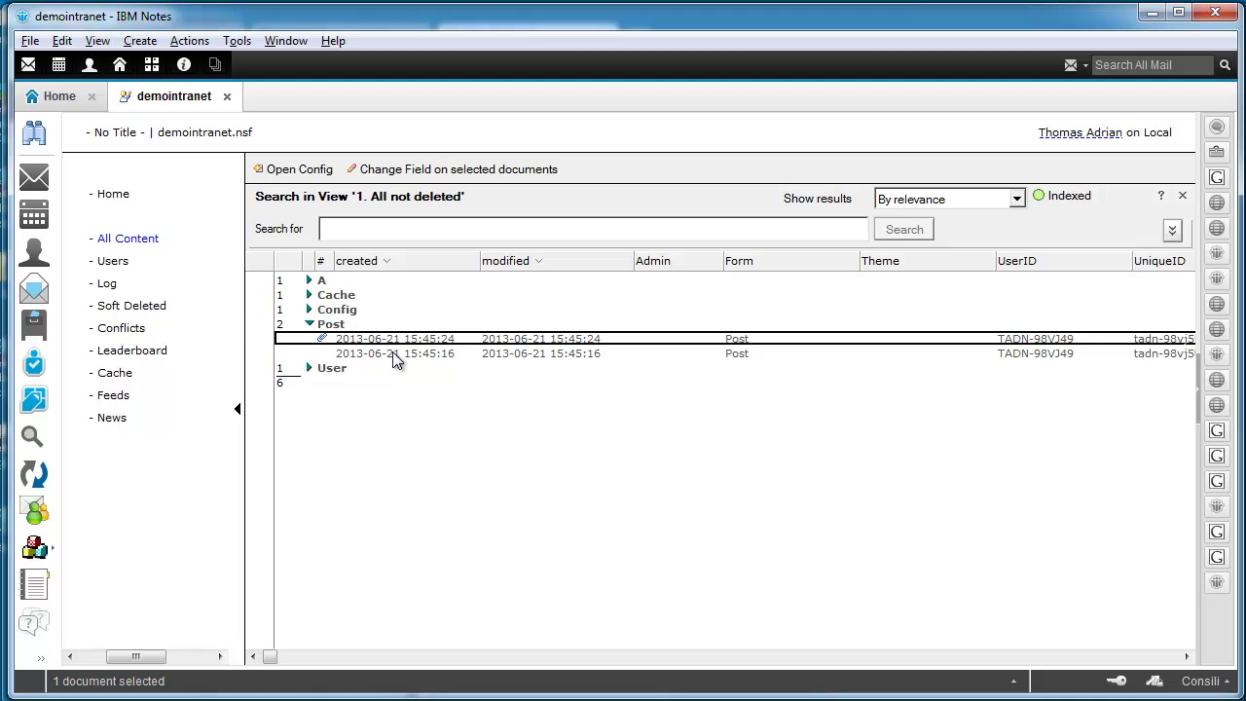
pyautogui.press('Down')
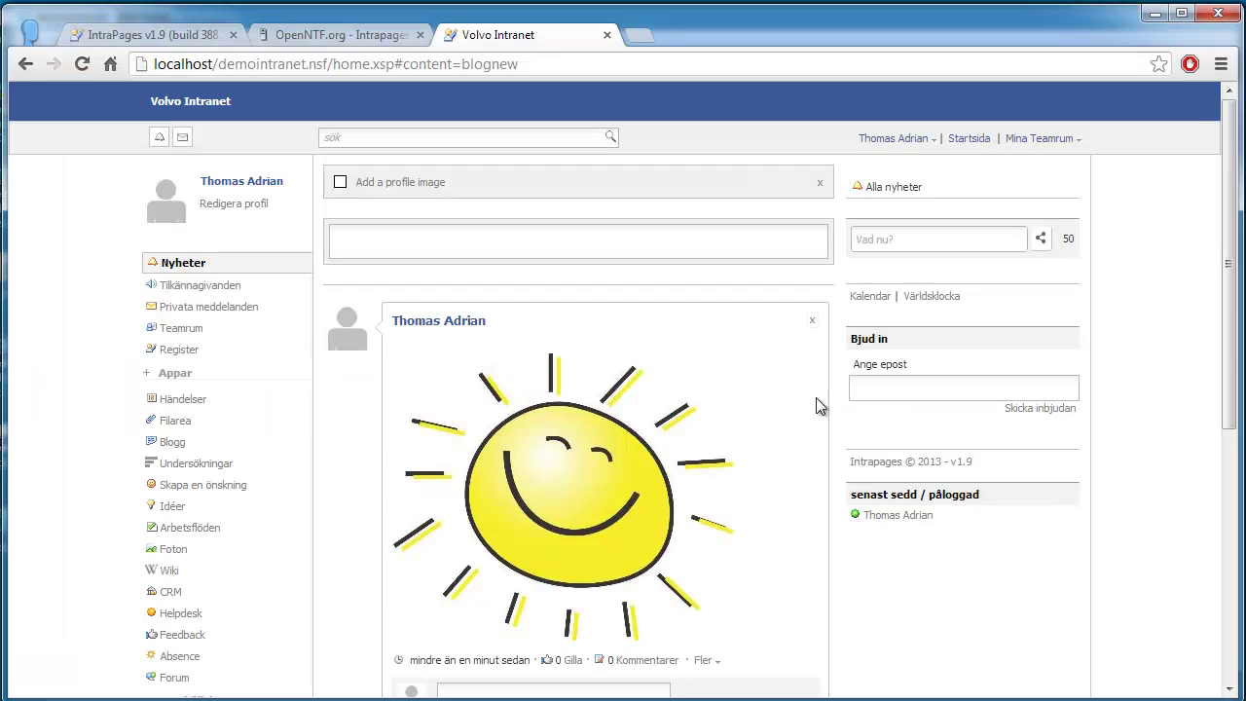
pyautogui.scroll(-3, 818, 406)
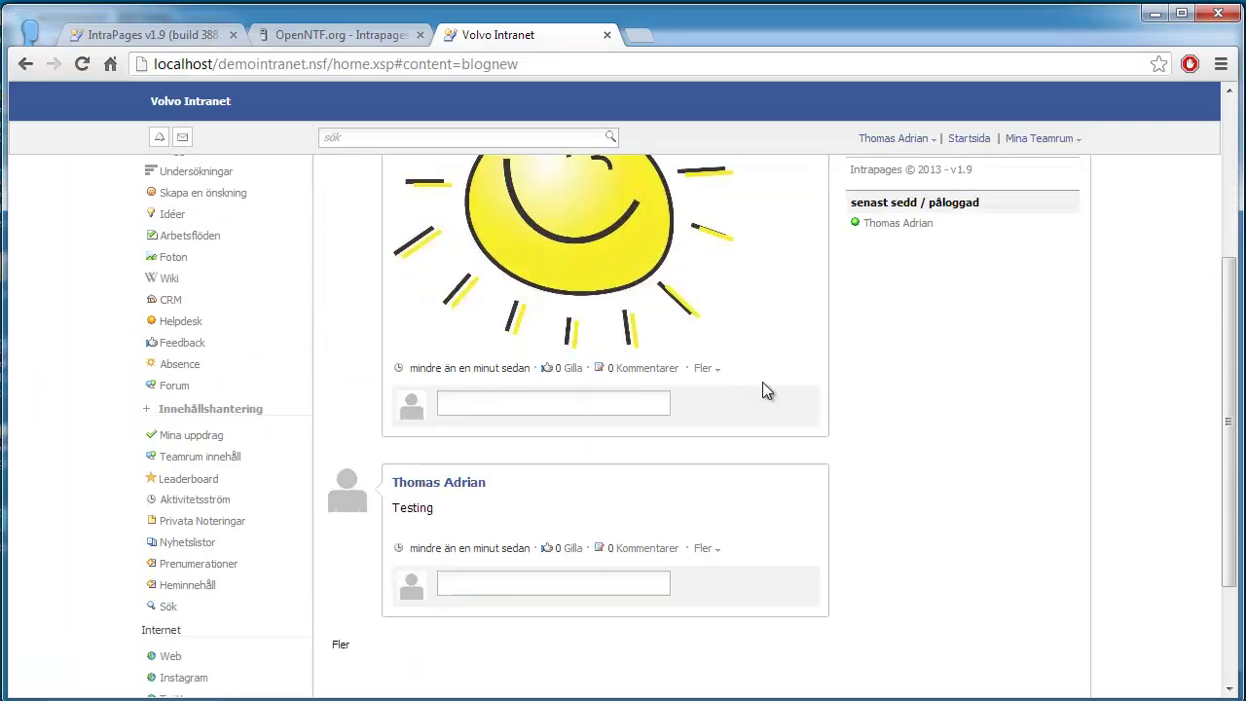
pyautogui.scroll(5, 765, 381)
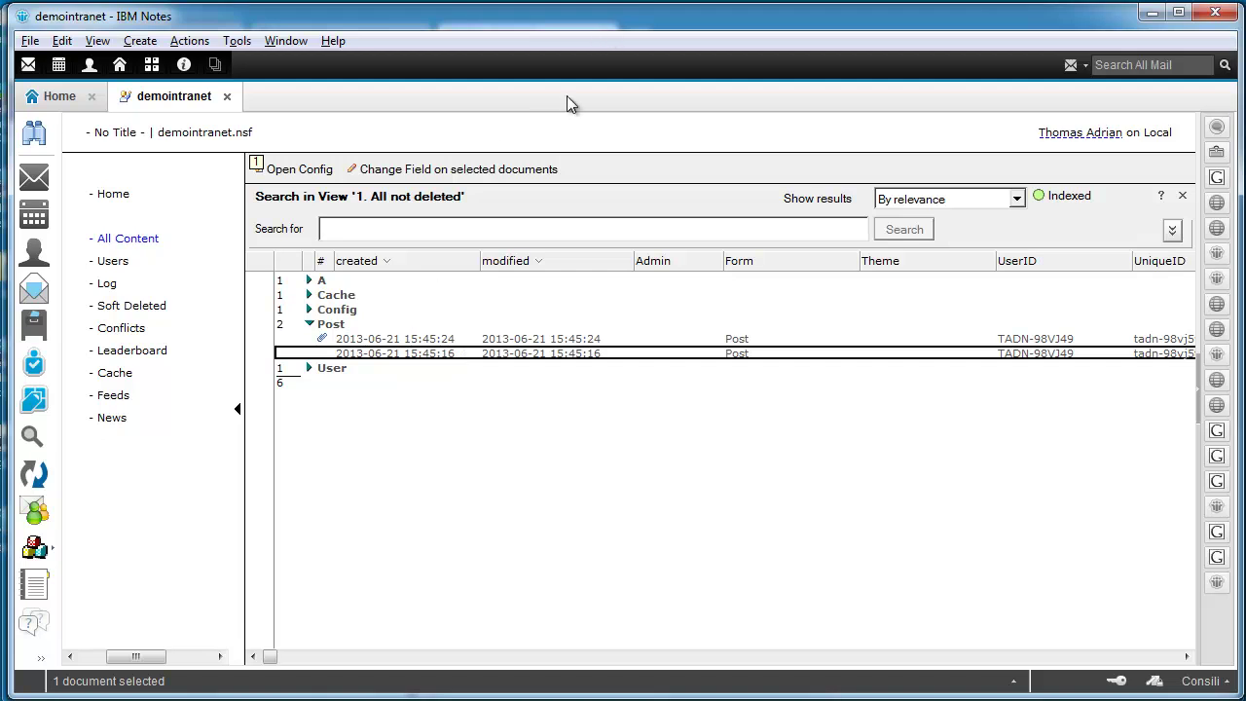
pyautogui.click(106, 284)
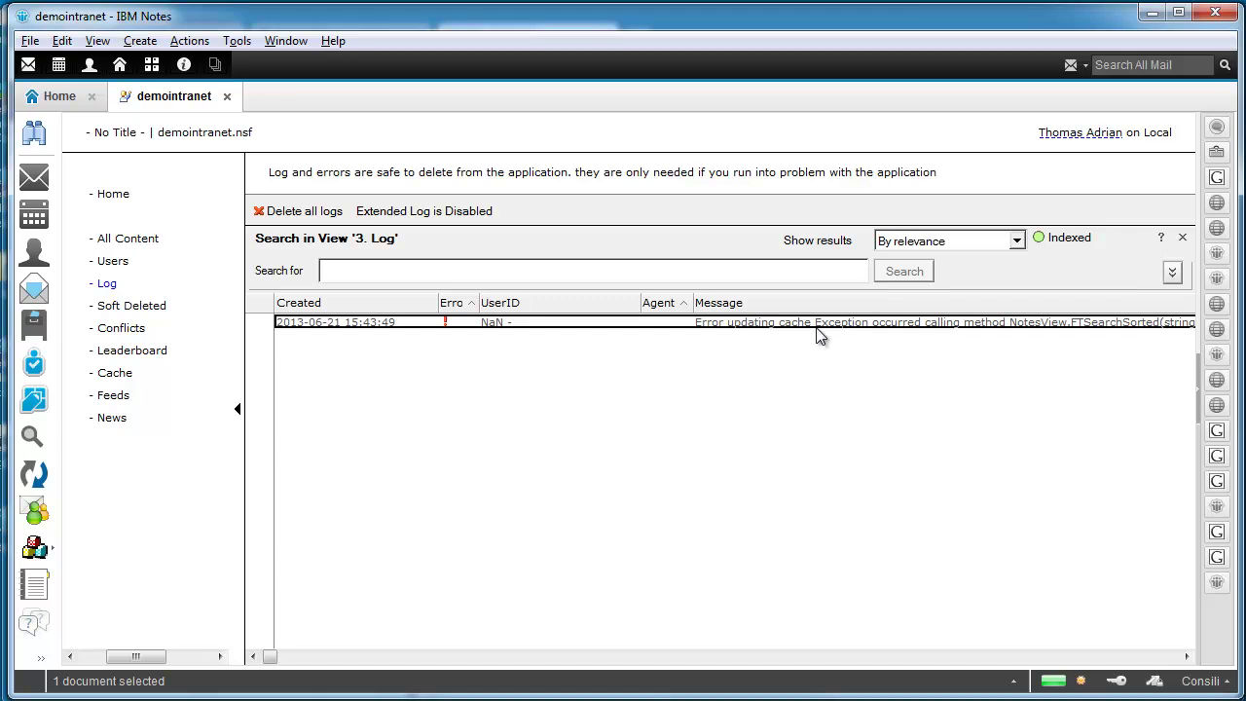
pyautogui.doubleClick(818, 329)
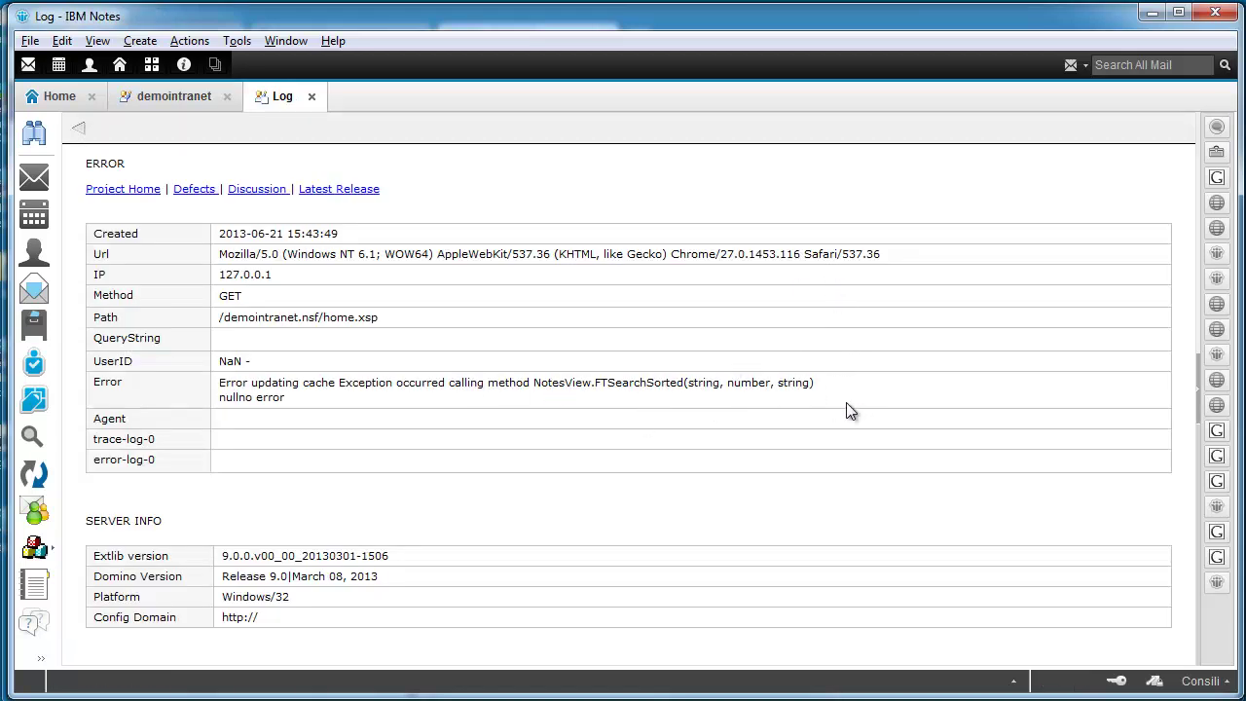
pyautogui.moveTo(537, 388); pyautogui.dragTo(704, 387)
pyautogui.moveTo(854, 390); pyautogui.dragTo(533, 387)
pyautogui.click(762, 390)
pyautogui.press('Escape')
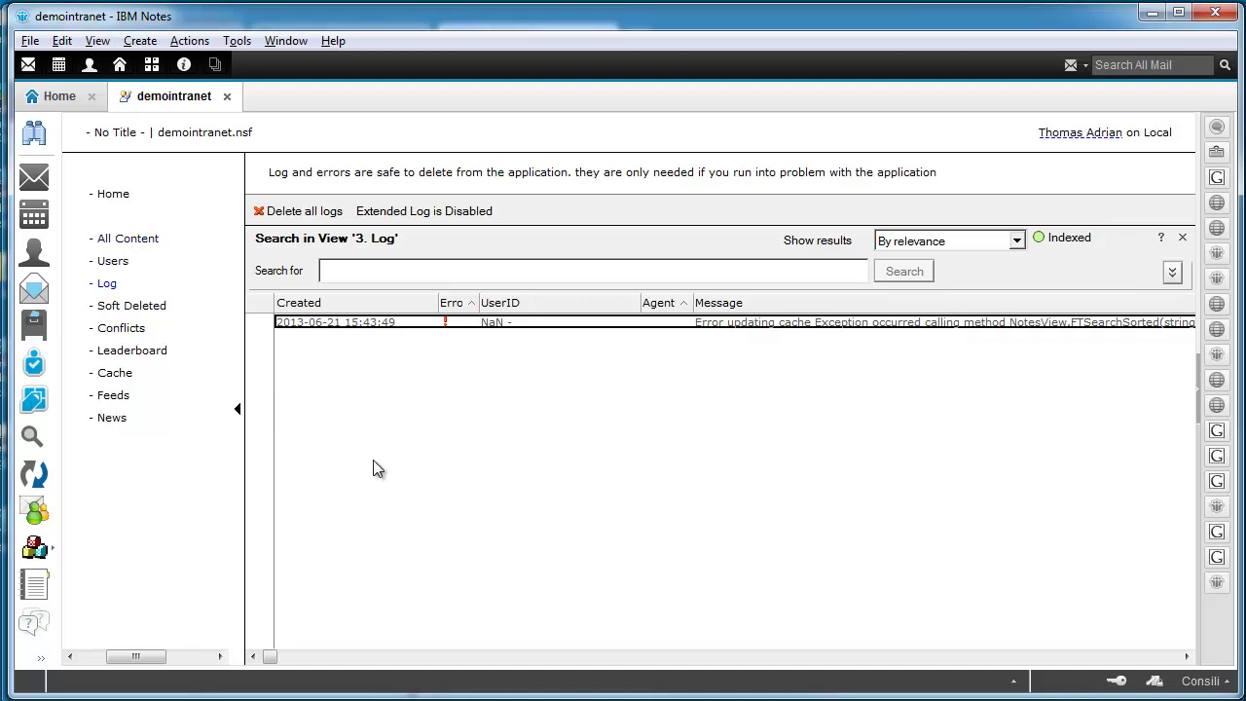
pyautogui.click(126, 240)
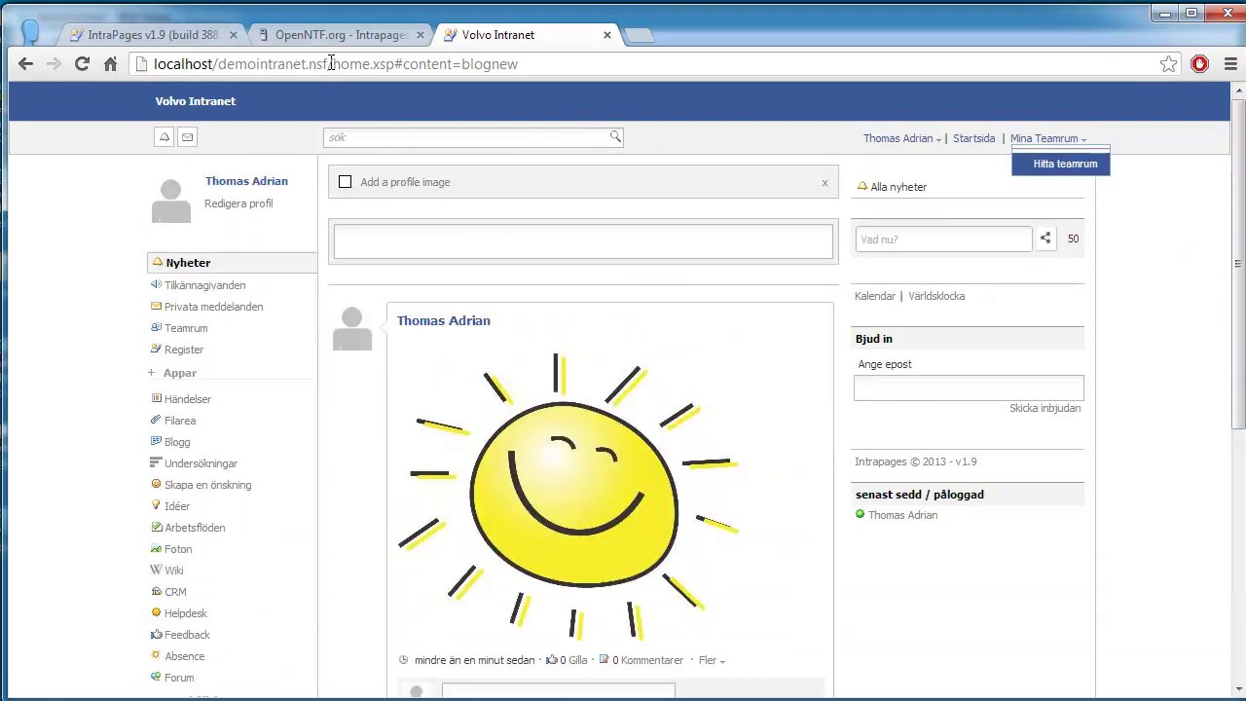
# Step: Highlight the database name in the Chrome page address
pyautogui.click(331, 63)
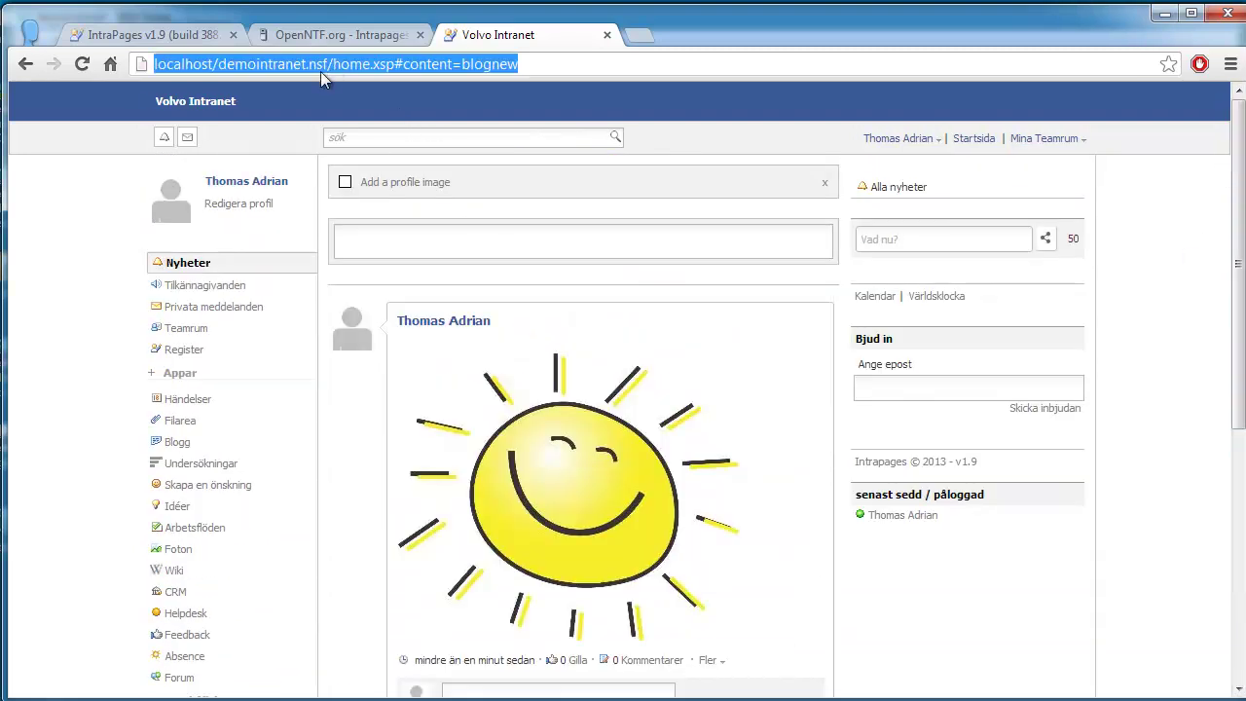
pyautogui.click(326, 64)
pyautogui.moveTo(323, 63); pyautogui.dragTo(234, 66)
pyautogui.click(220, 64)
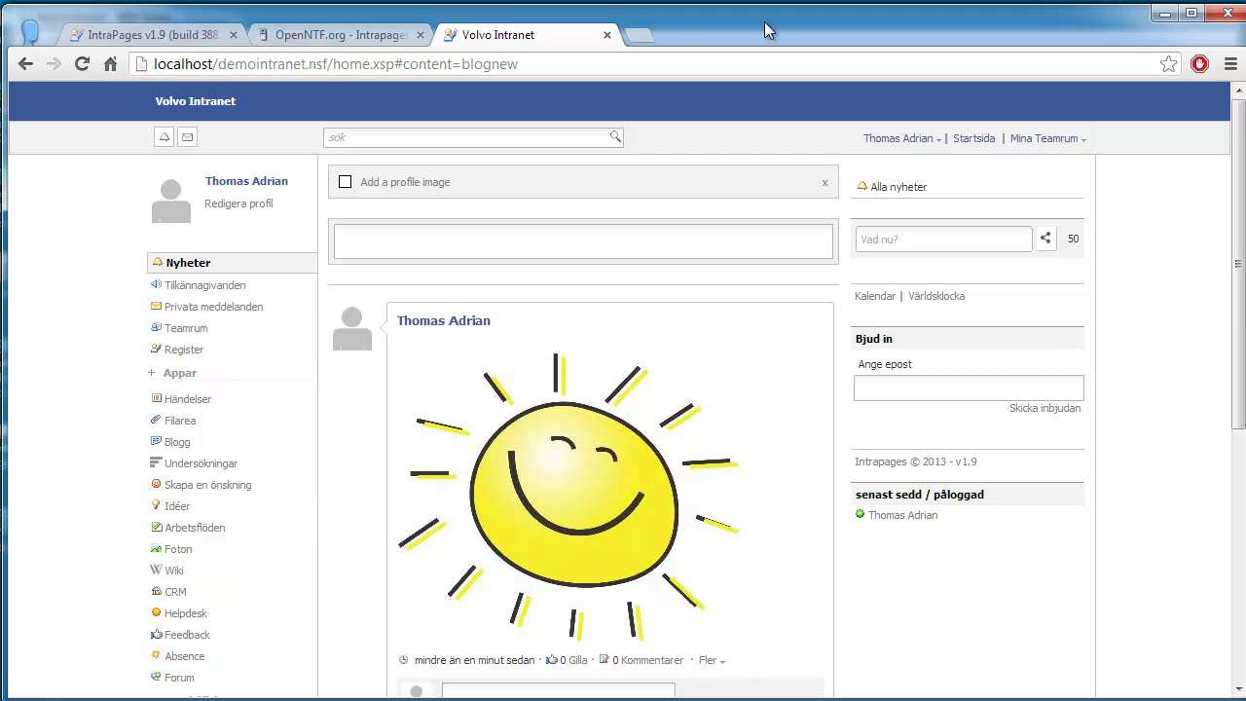
# Step: Scroll the feed showing the sun post and open the Mina Teamrum dropdown
pyautogui.scroll(-1, 1216, 253)
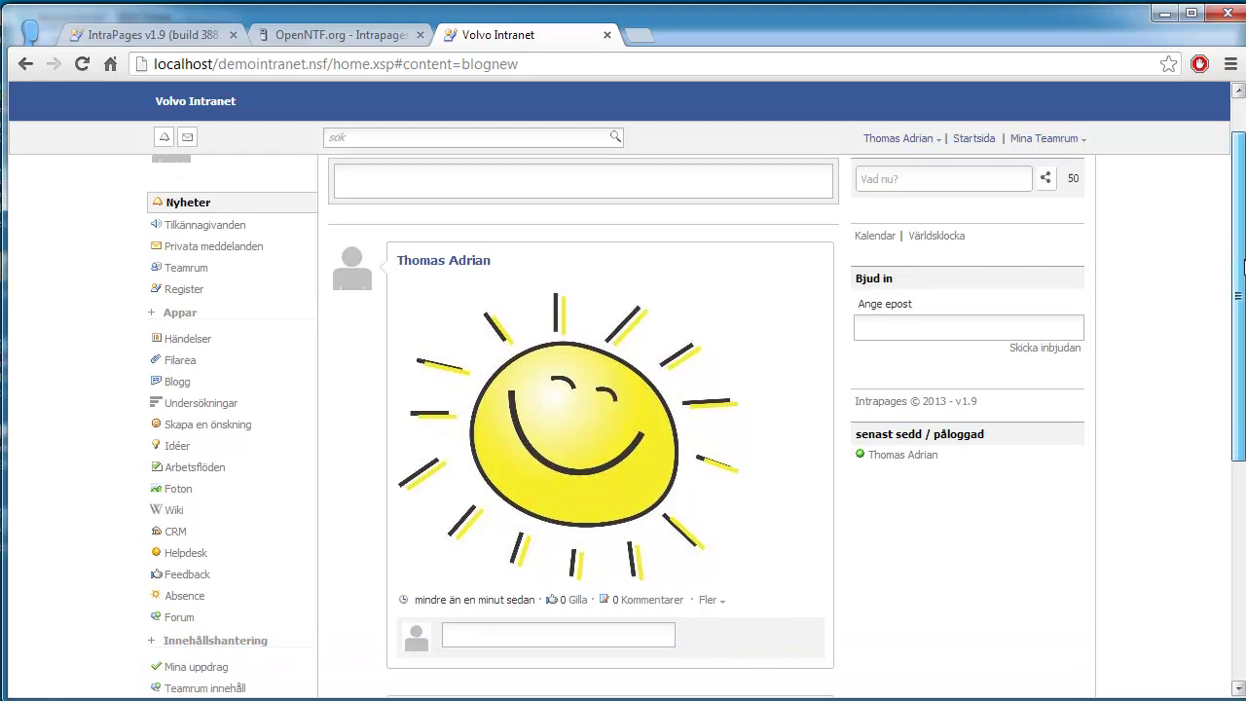
pyautogui.scroll(1, 1218, 217)
pyautogui.scroll(-1, 1149, 341)
pyautogui.scroll(1, 1143, 344)
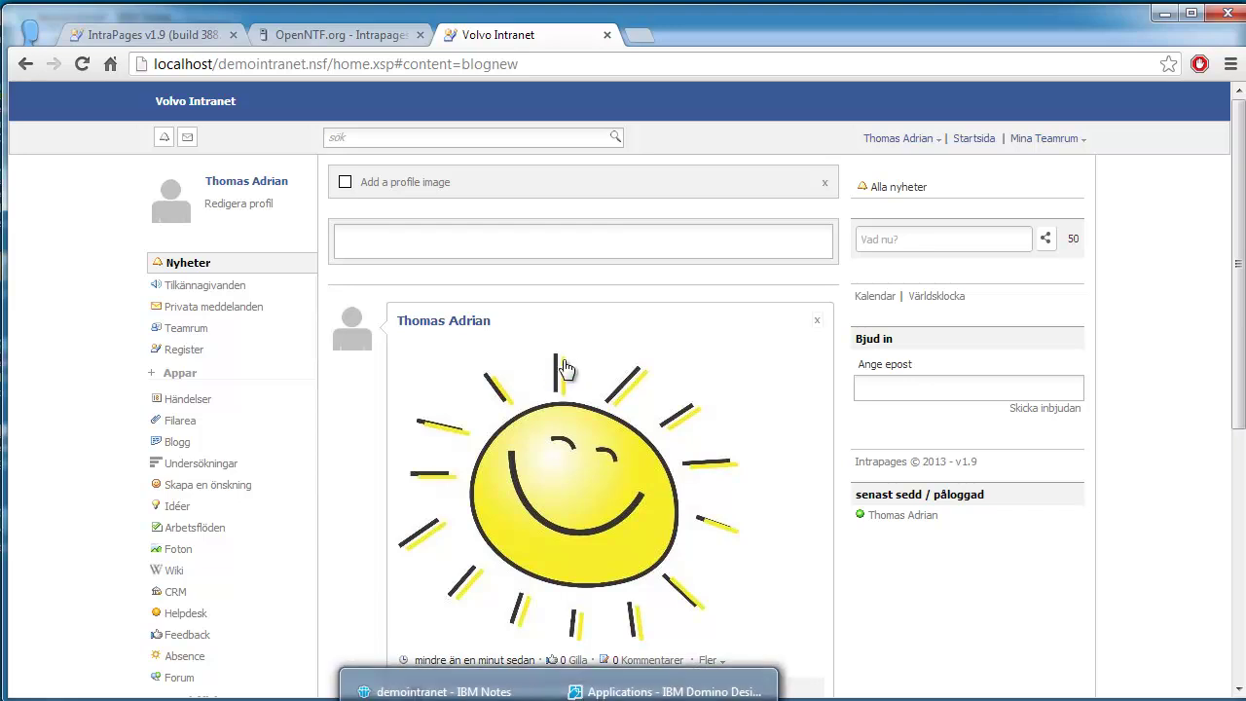
pyautogui.scroll(-1, 1234, 220)
pyautogui.scroll(1, 1234, 220)
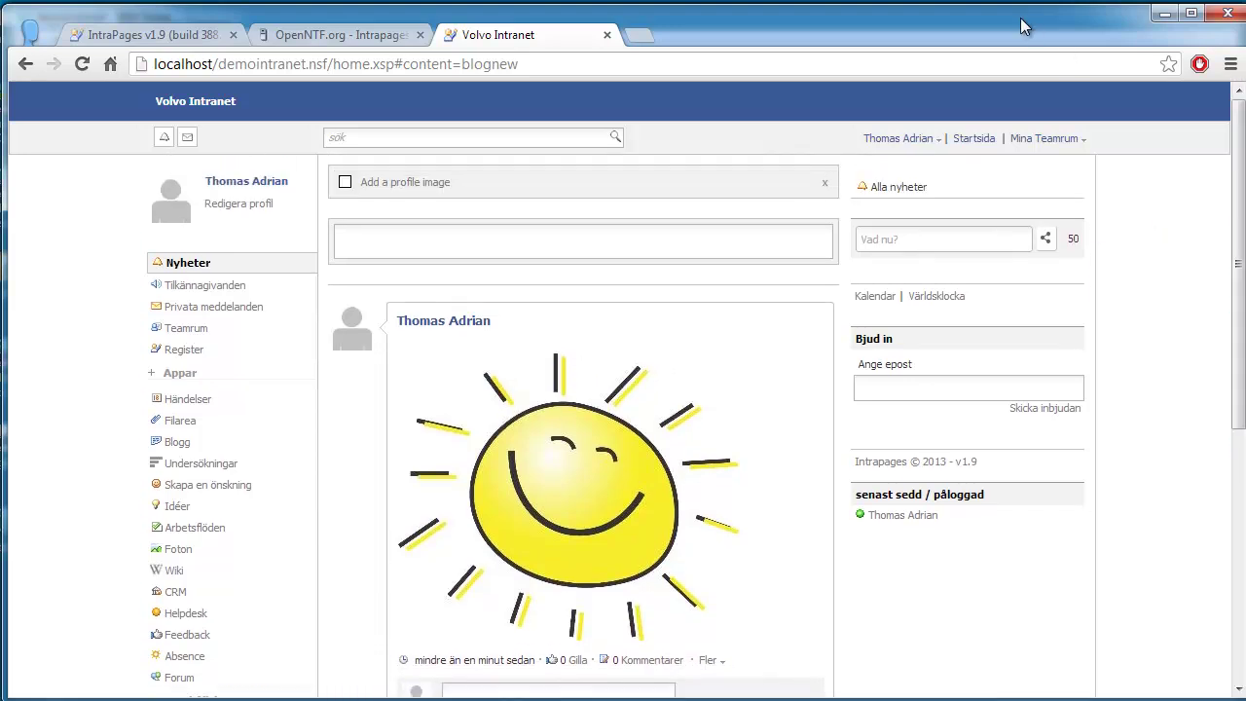
pyautogui.click(1047, 138)
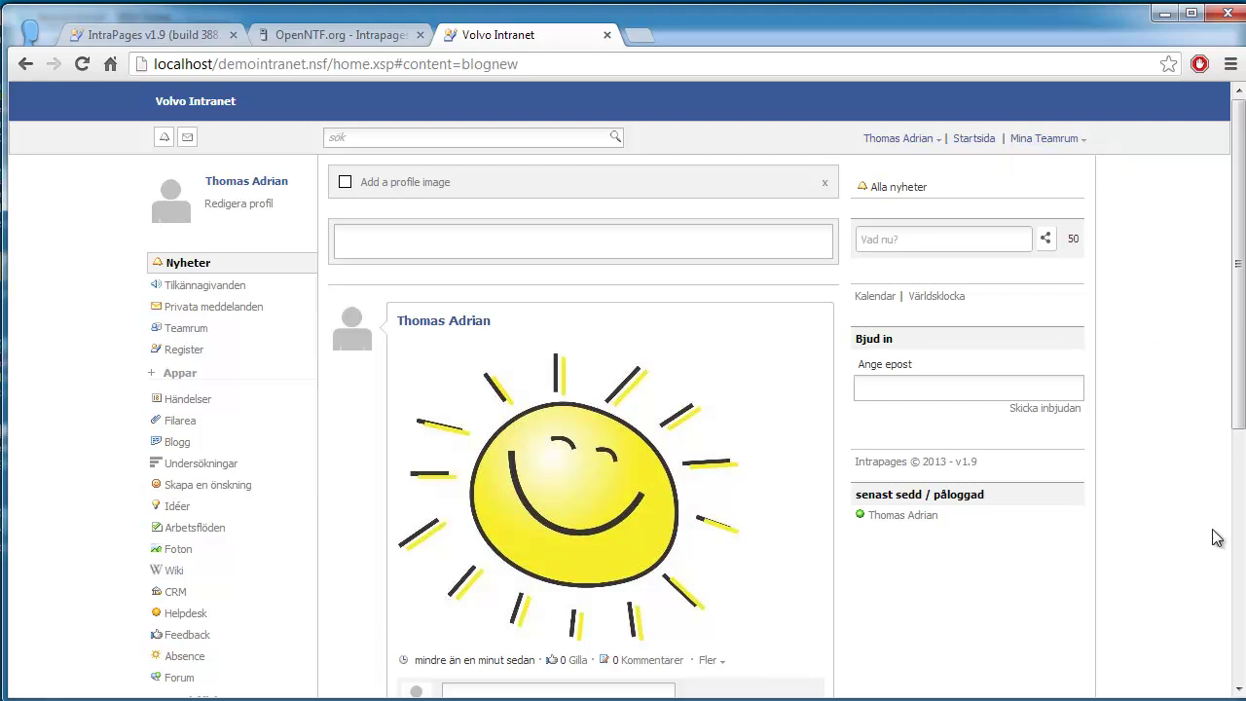